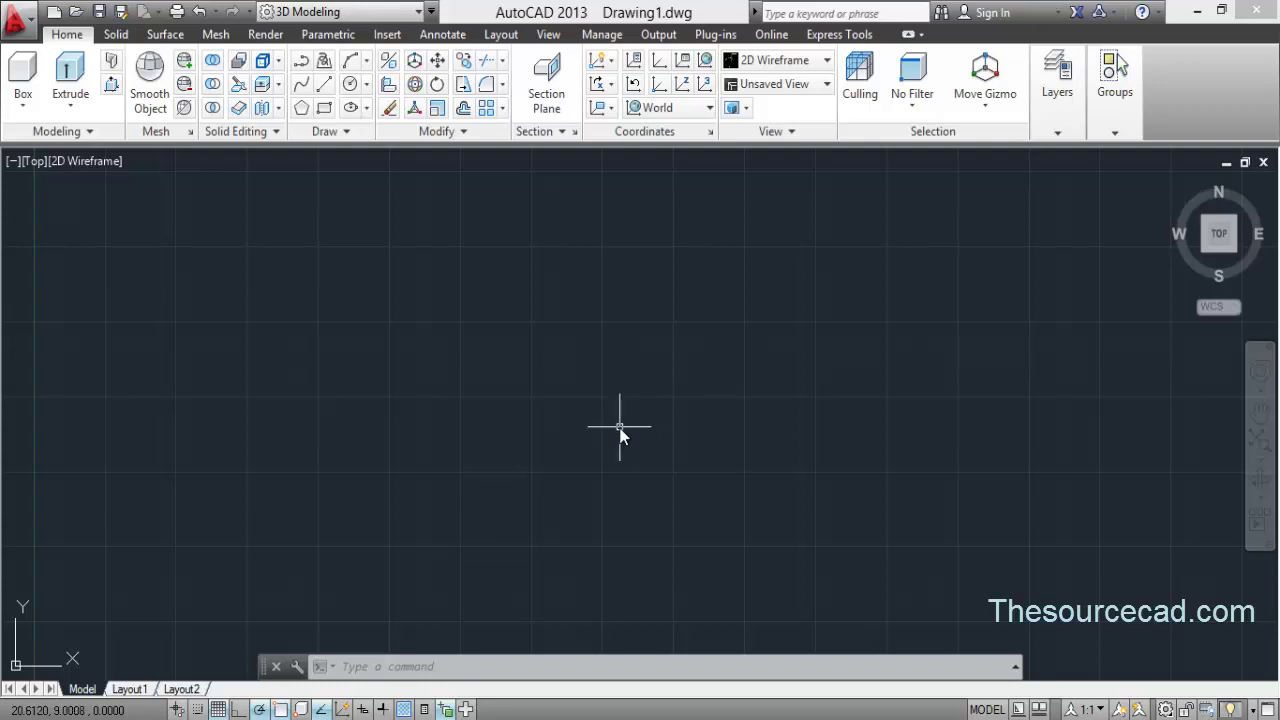
Draw vertical and horizontal construction lines through one point near the drawing's centre.
click(341, 131)
click(326, 155)
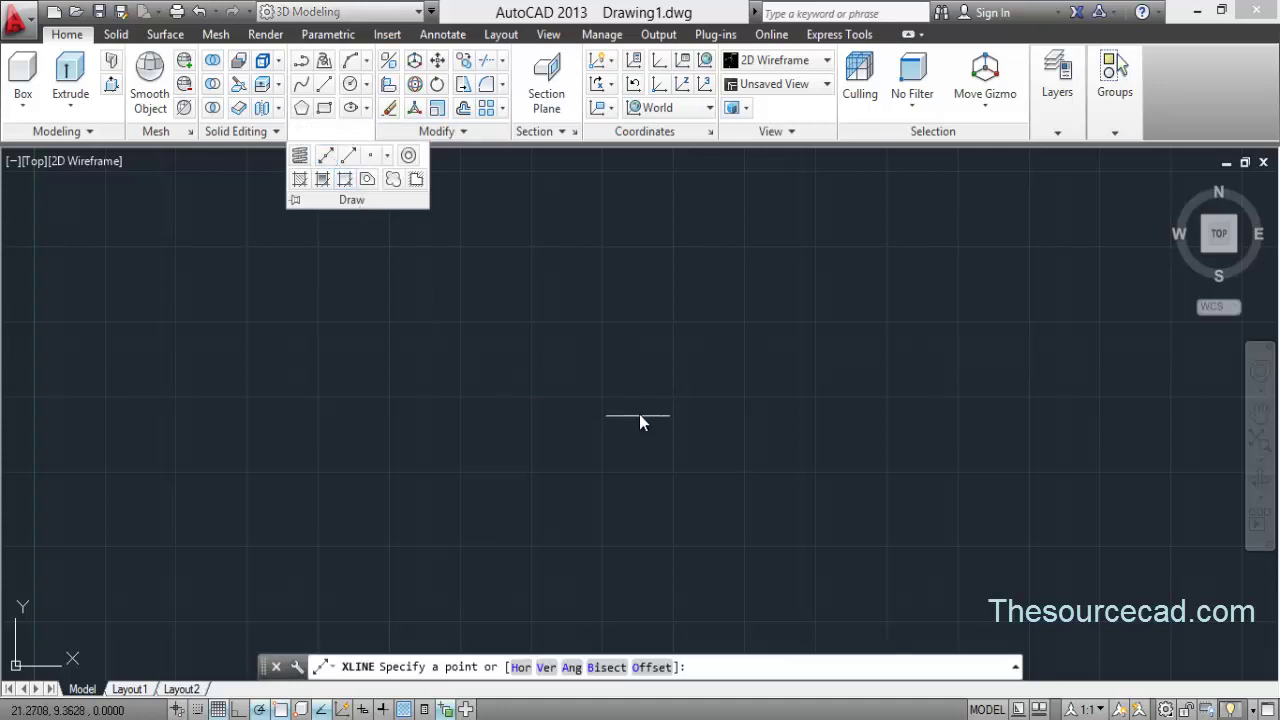
click(625, 385)
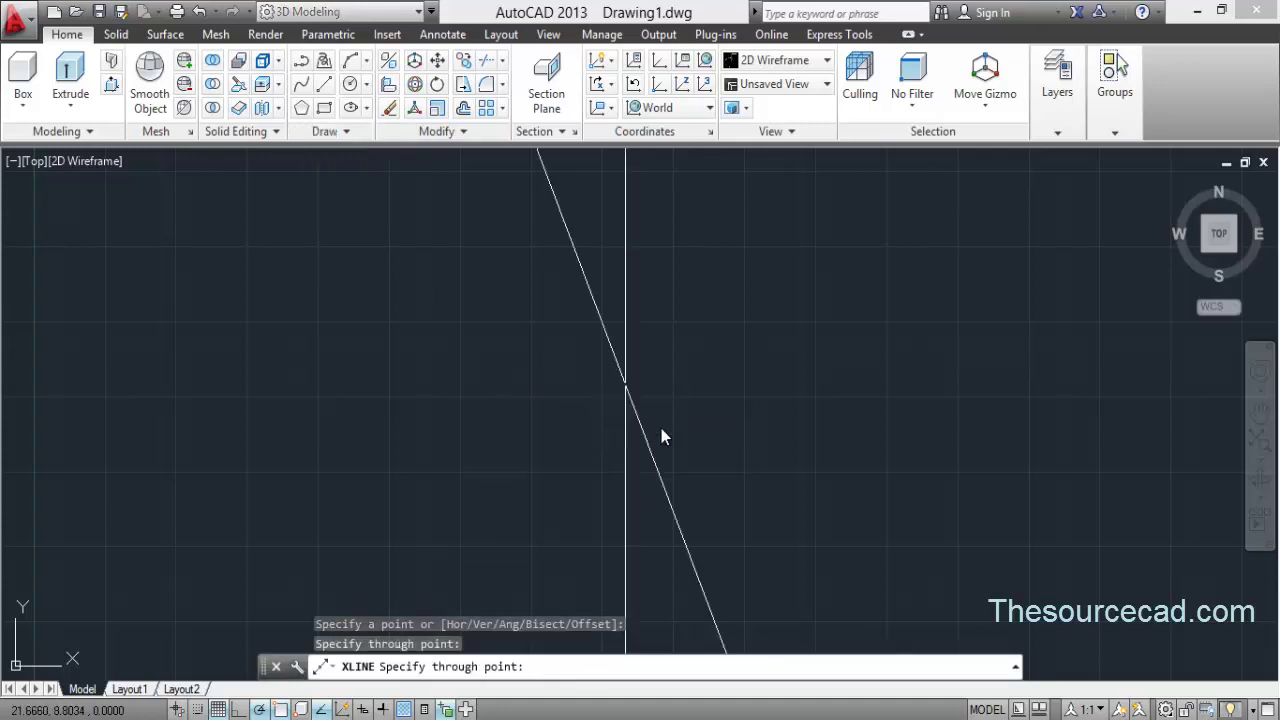
click(717, 384)
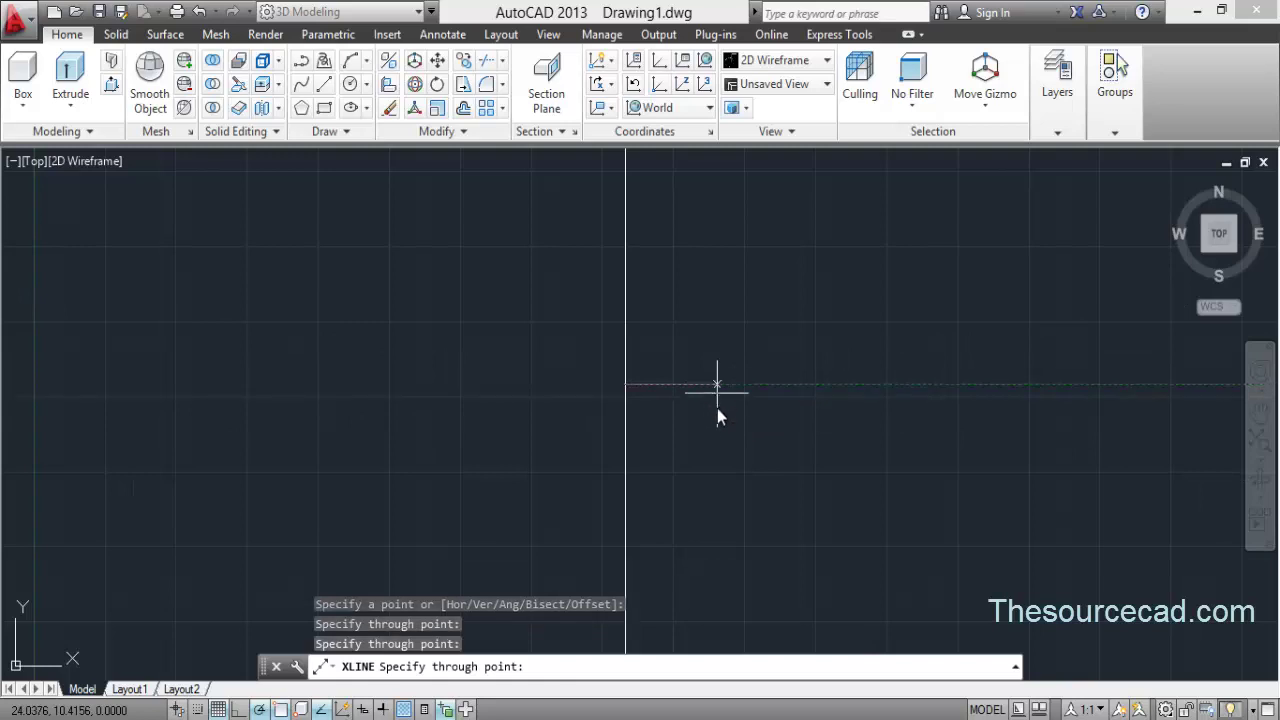
key(Return)
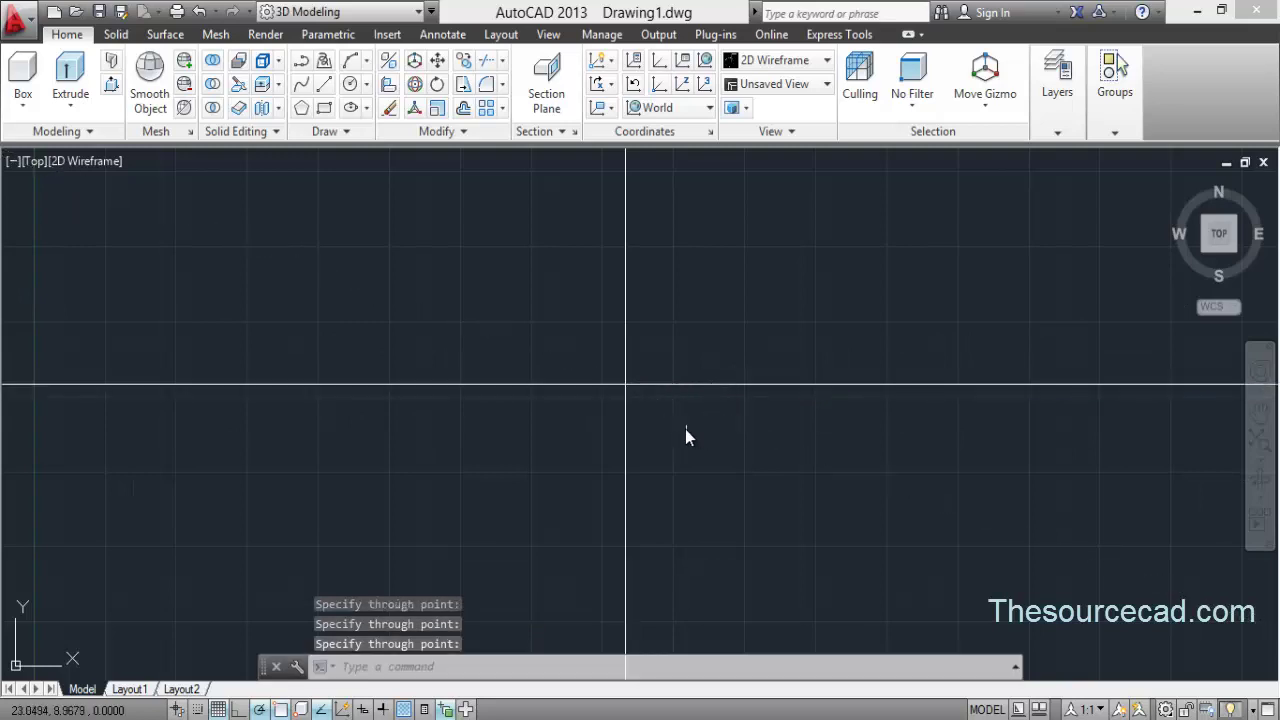
click(345, 88)
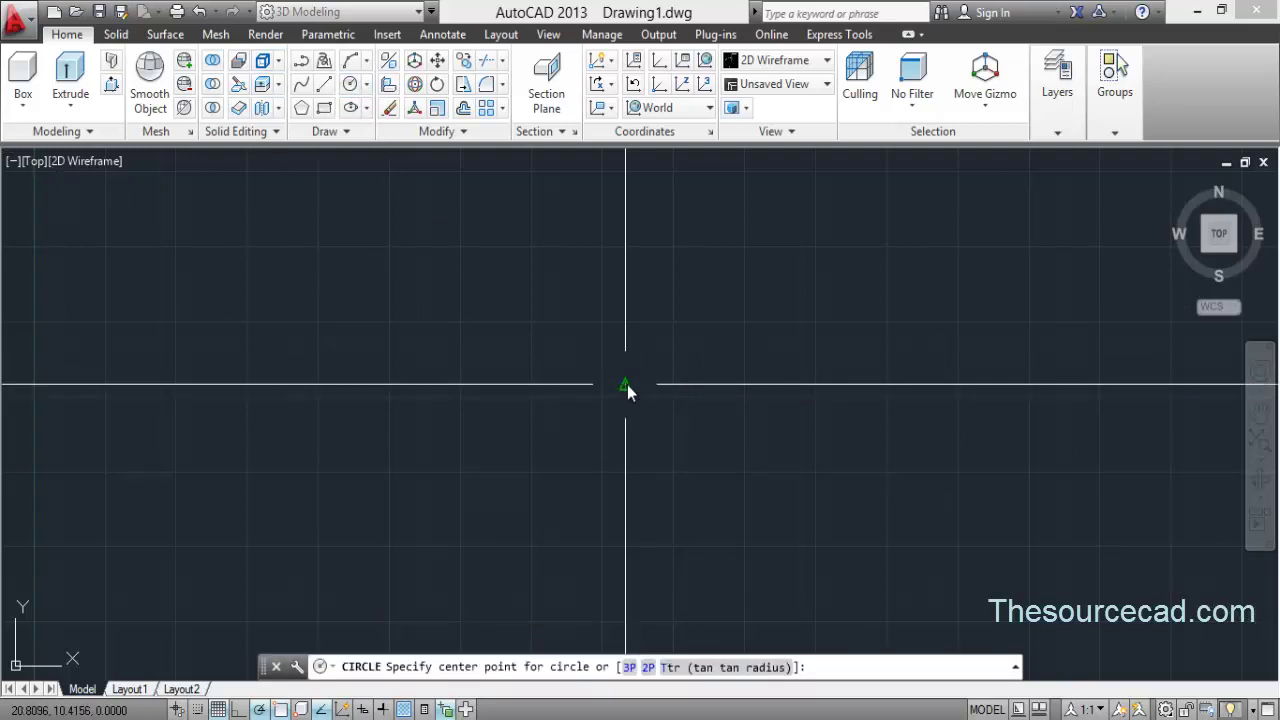
Draw concentric circles of diameter 3.333 and 3 at the construction-line intersection.
click(627, 386)
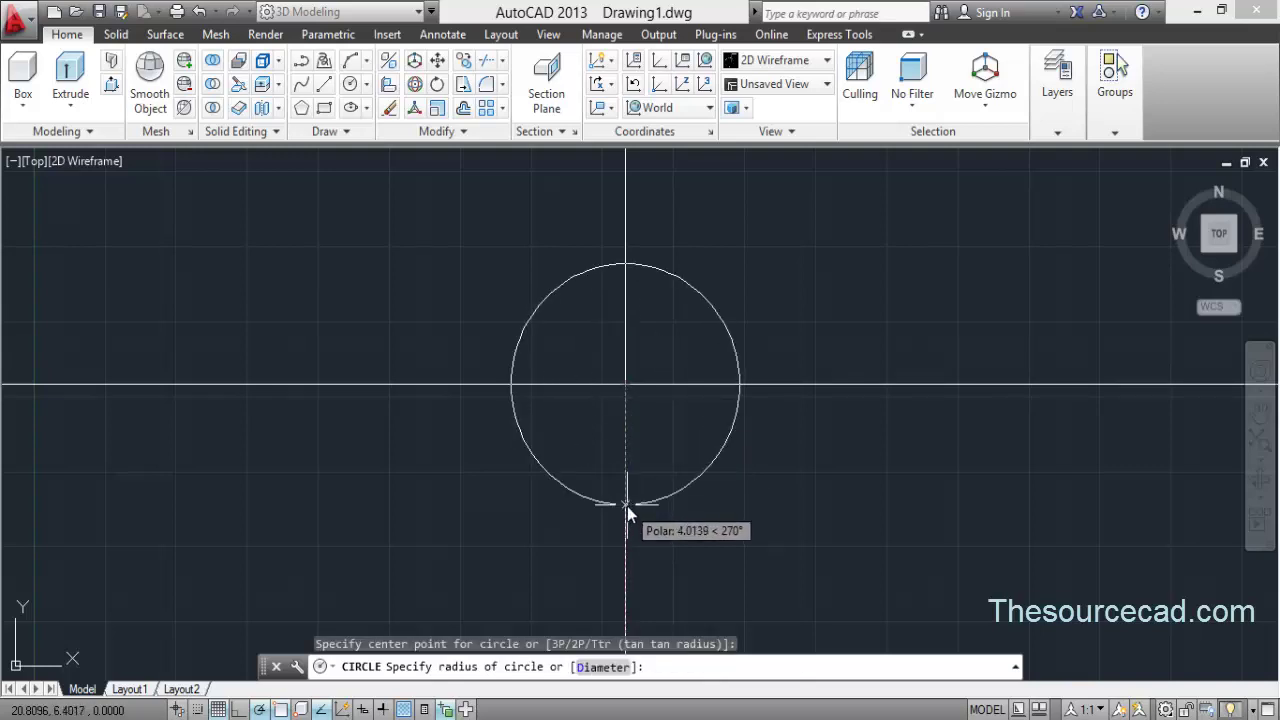
click(618, 666)
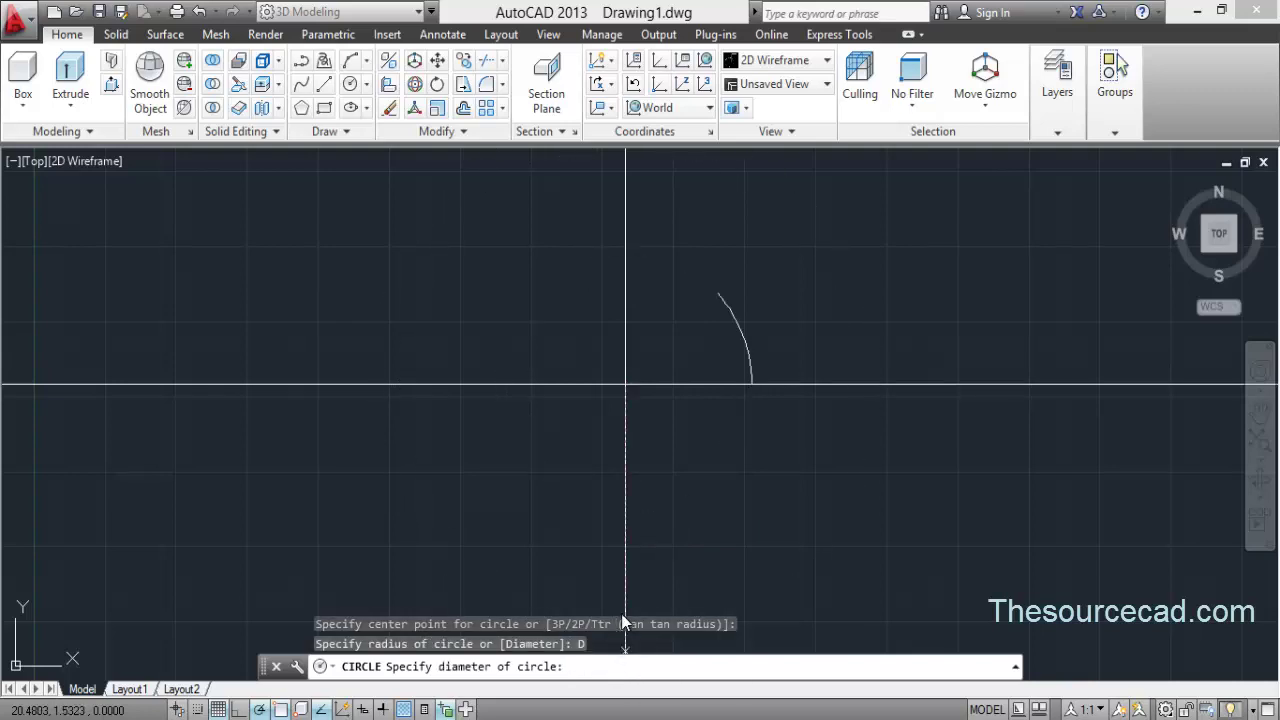
text(3.333)
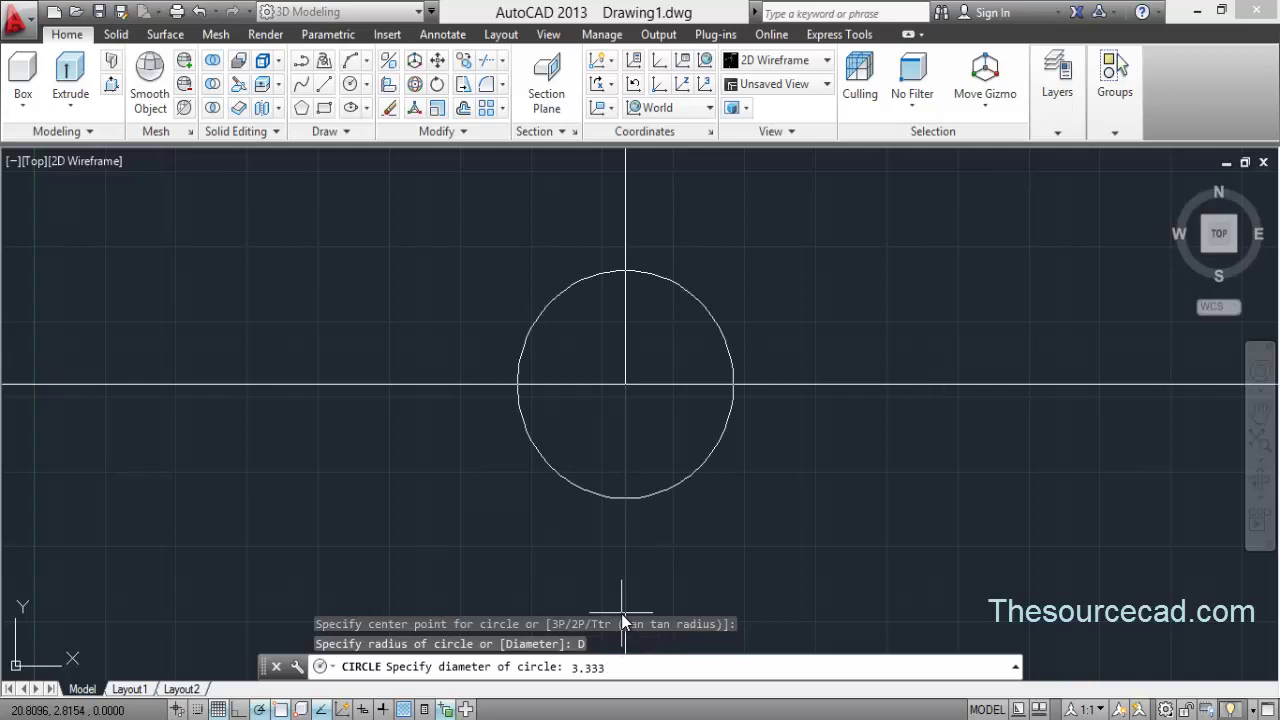
key(Return)
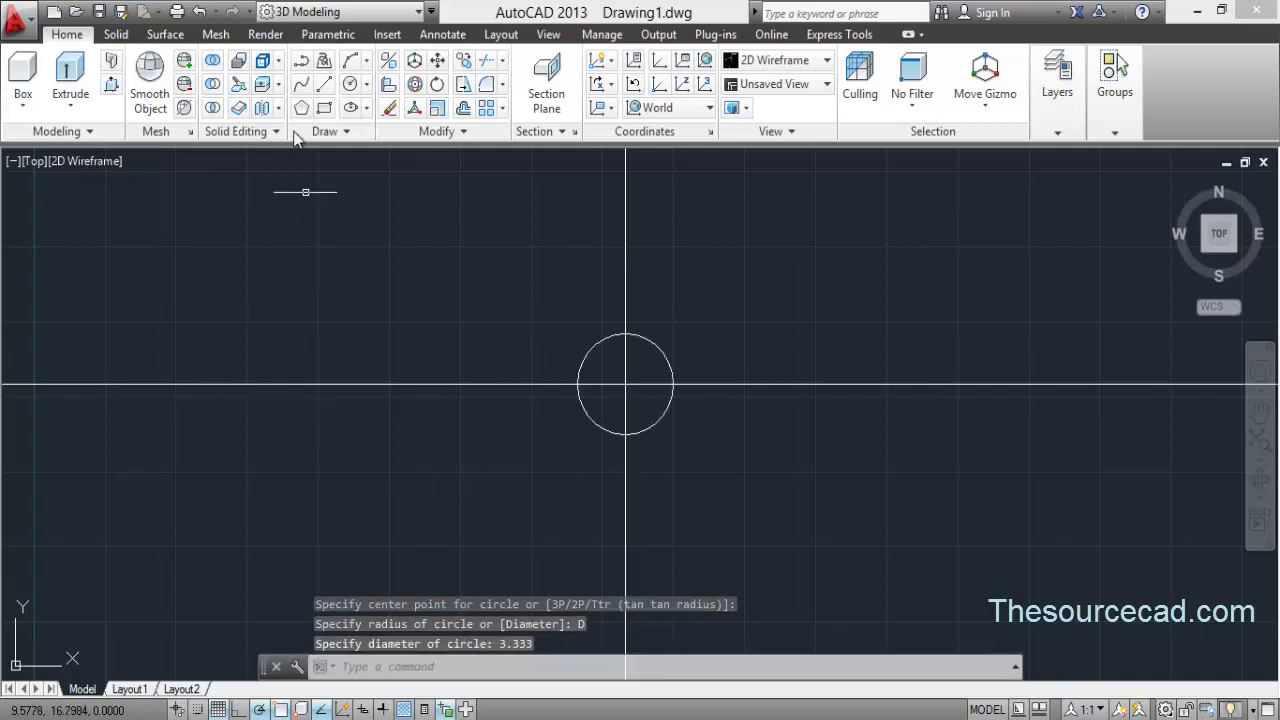
click(350, 84)
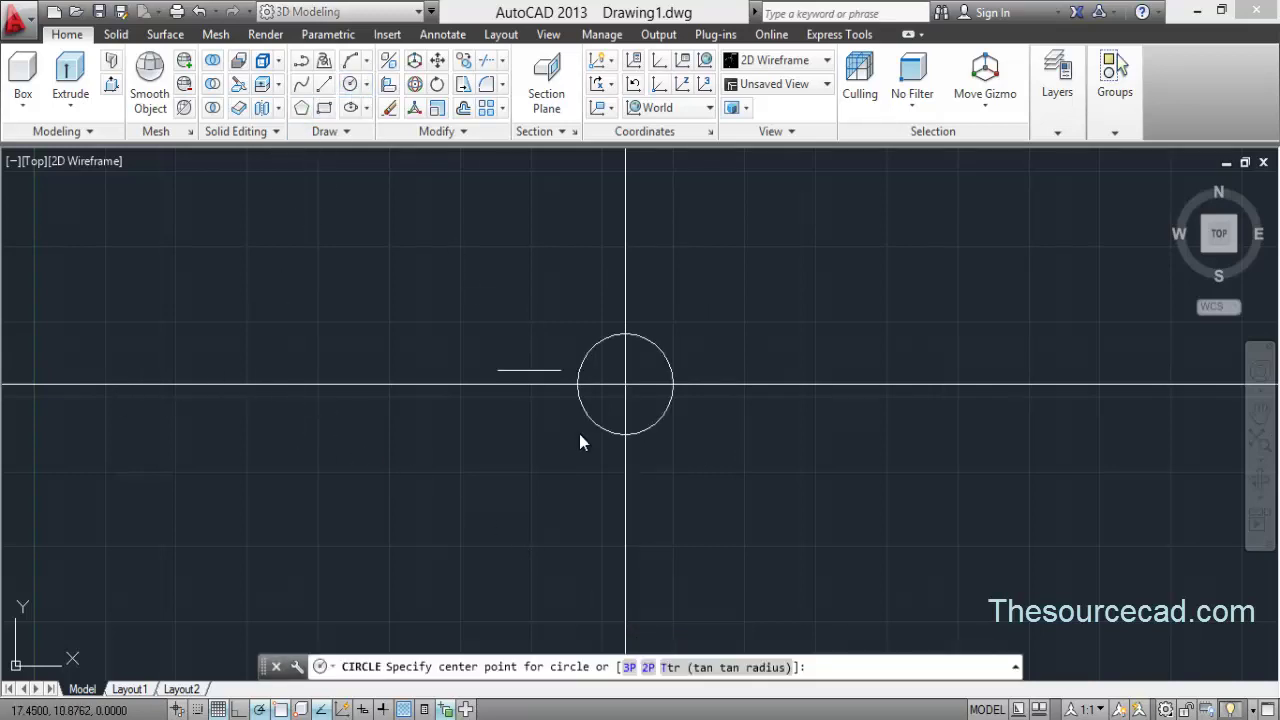
click(625, 386)
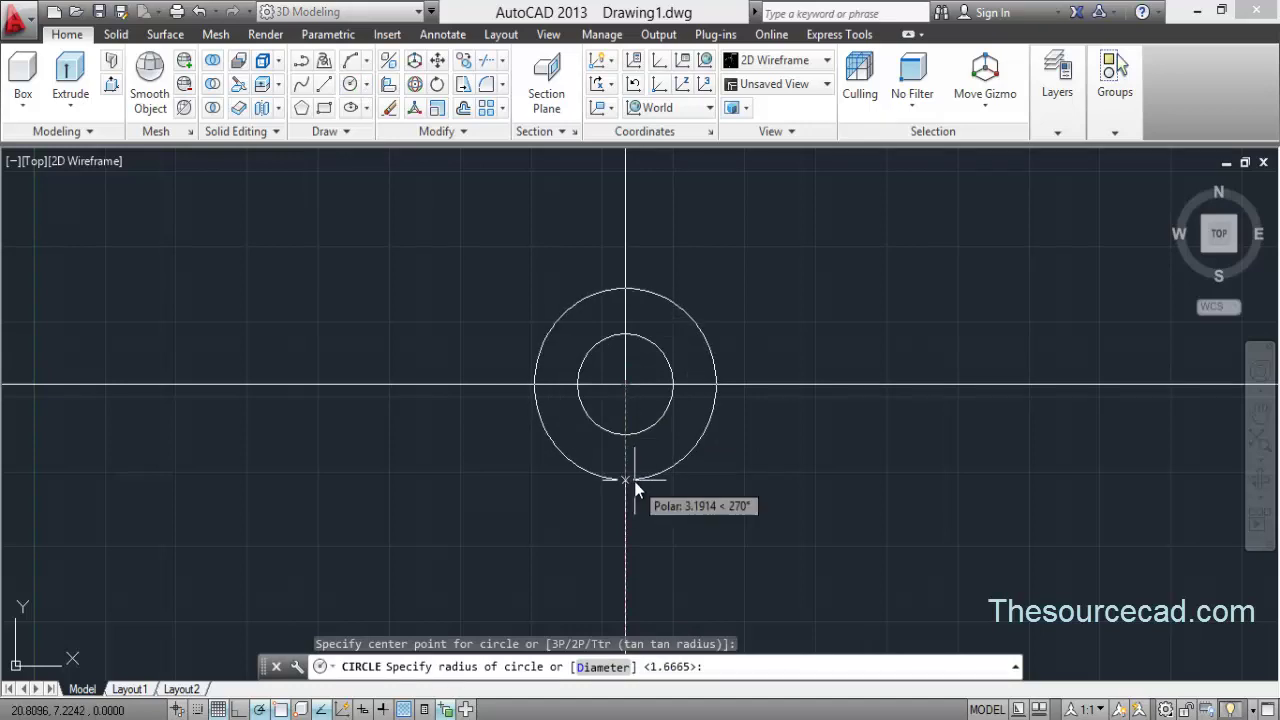
text(d)
key(Return)
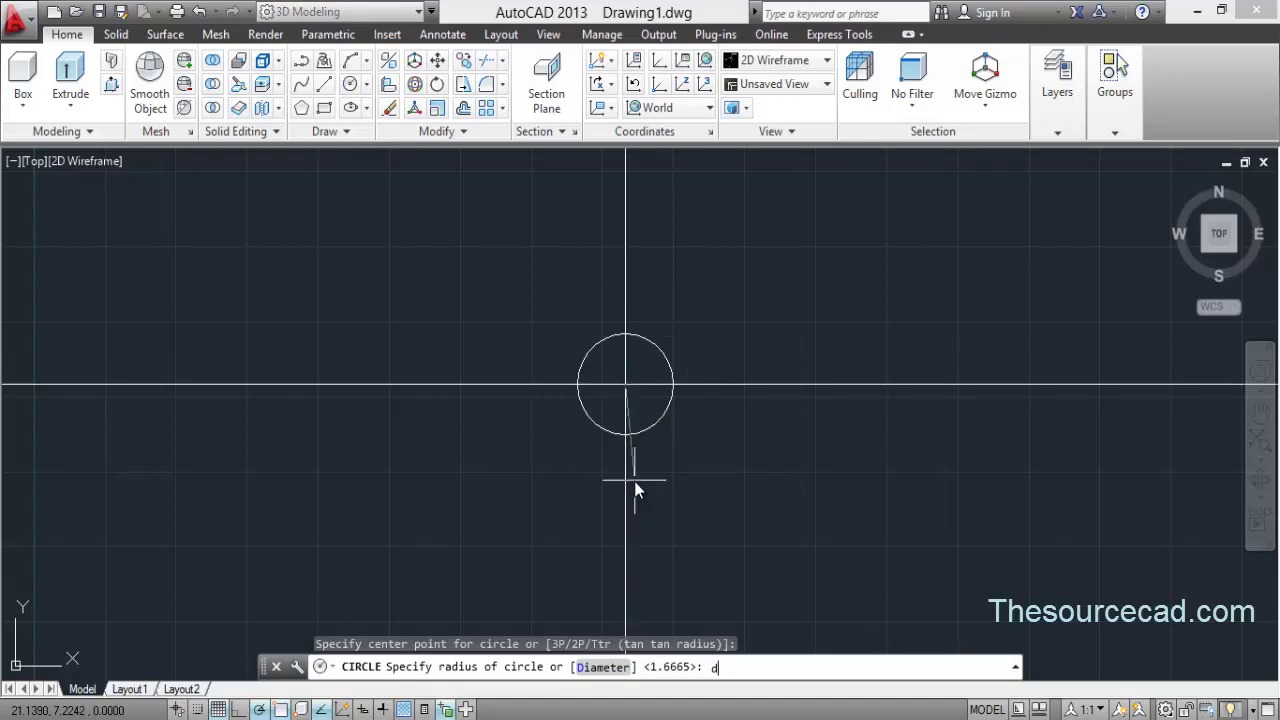
text(3)
key(Return)
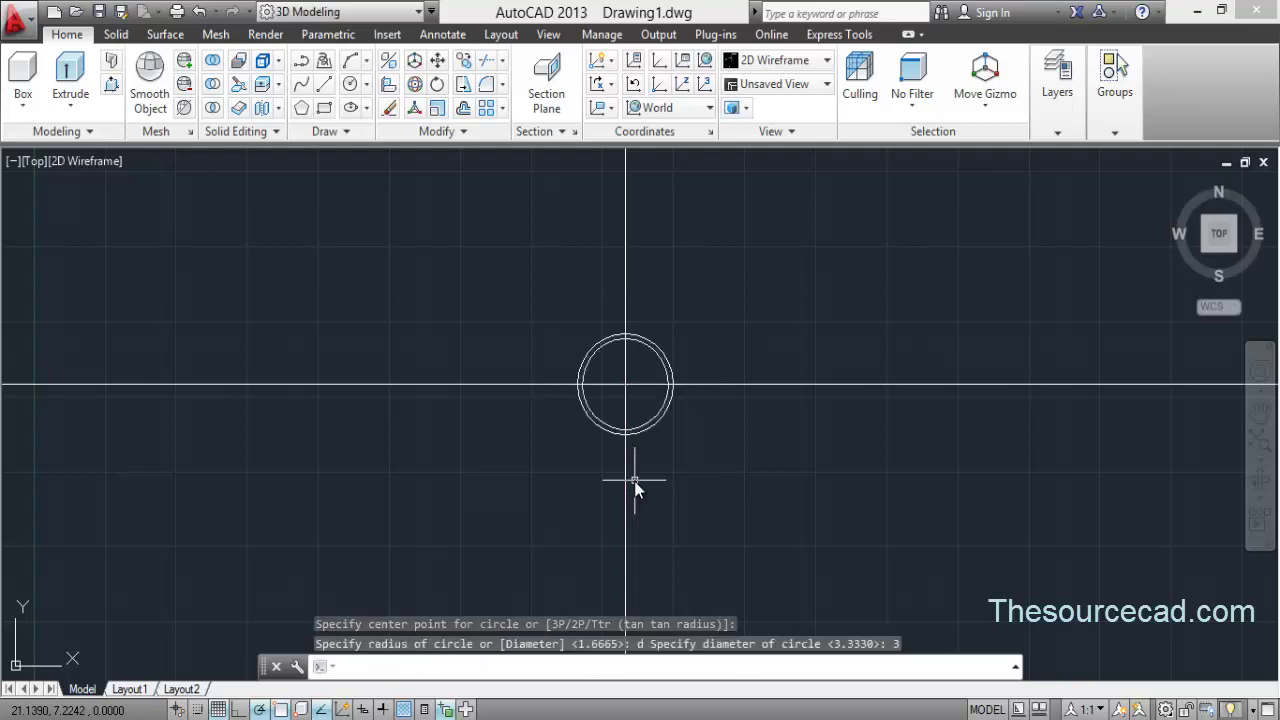
Add a third concentric circle of diameter 2.571.
key(Return)
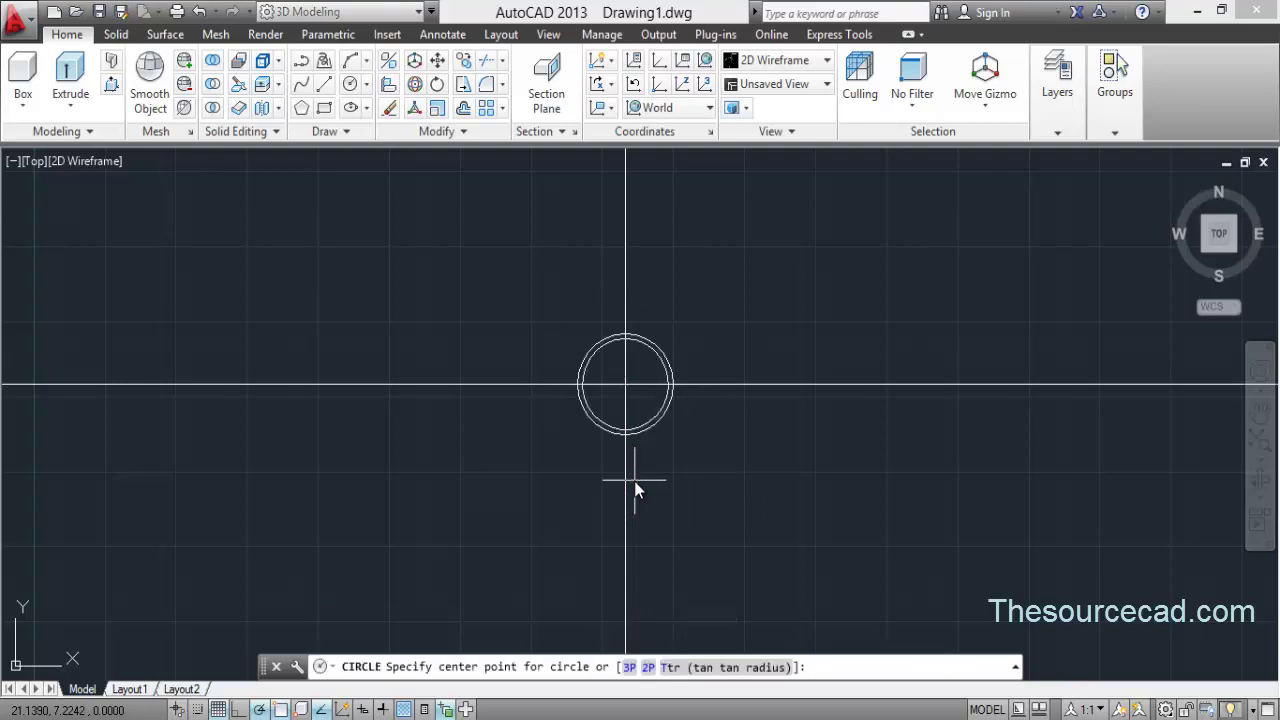
click(622, 398)
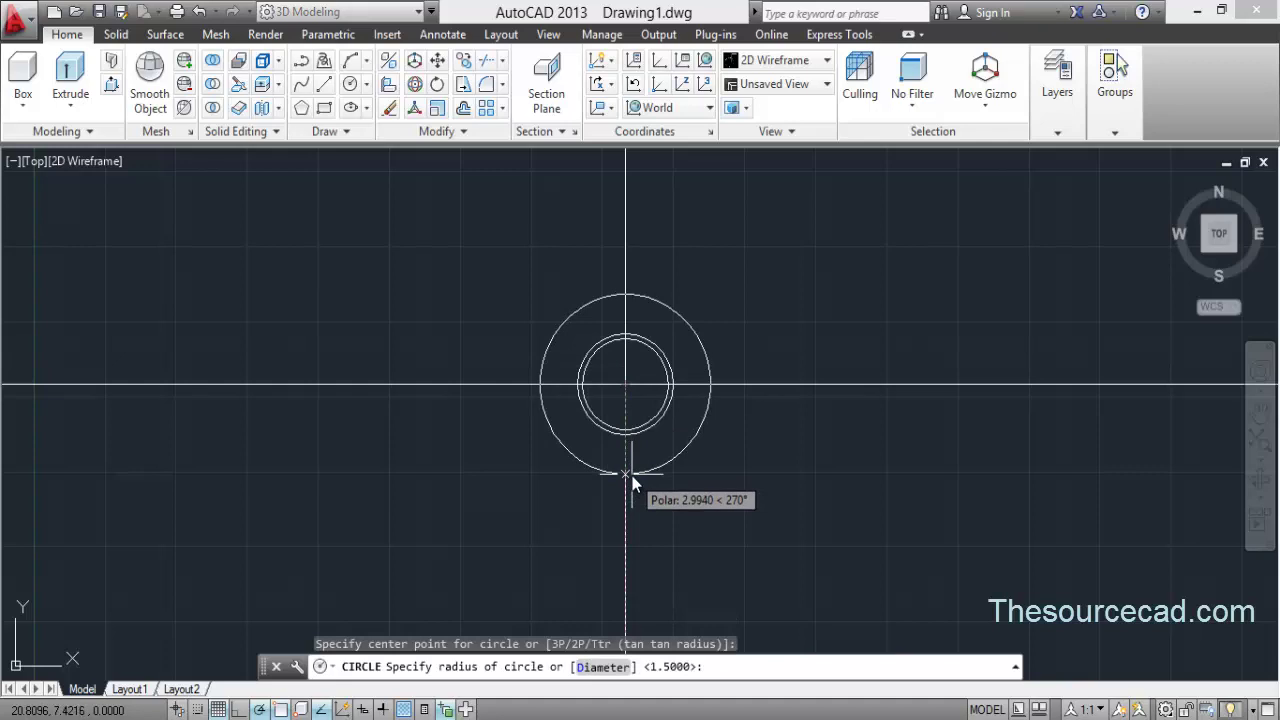
text(d)
key(Return)
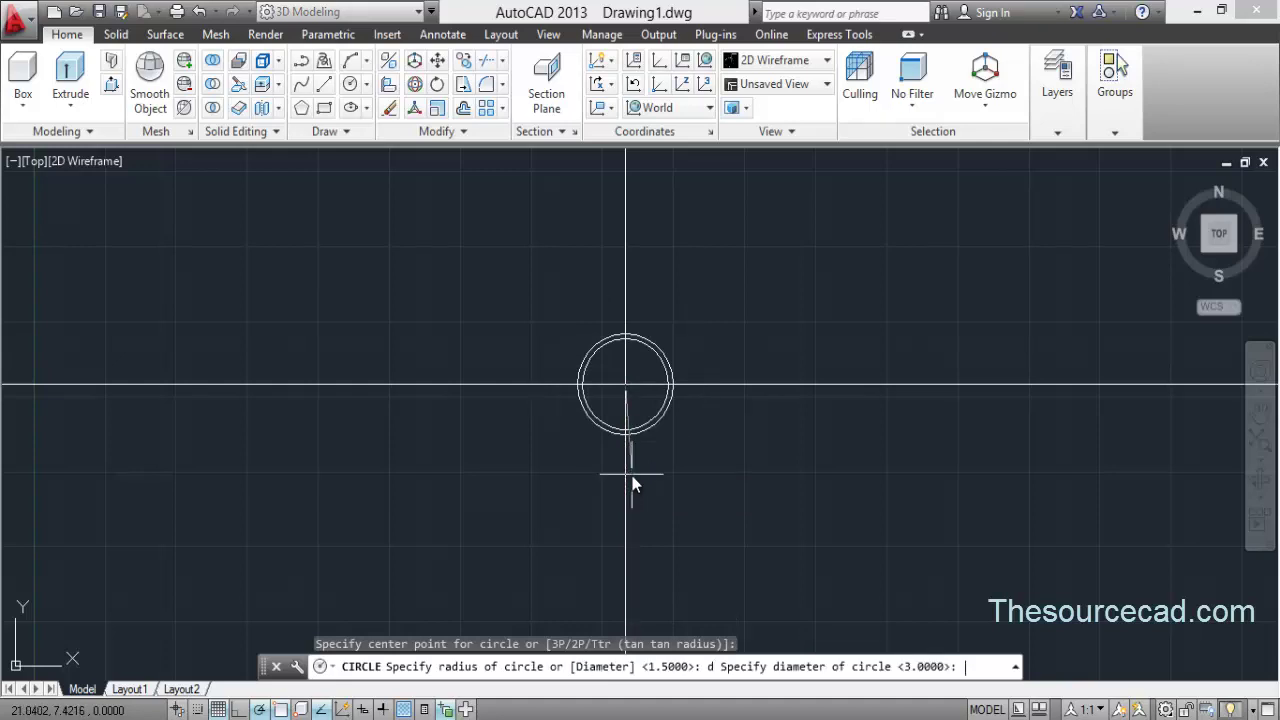
text(2.571)
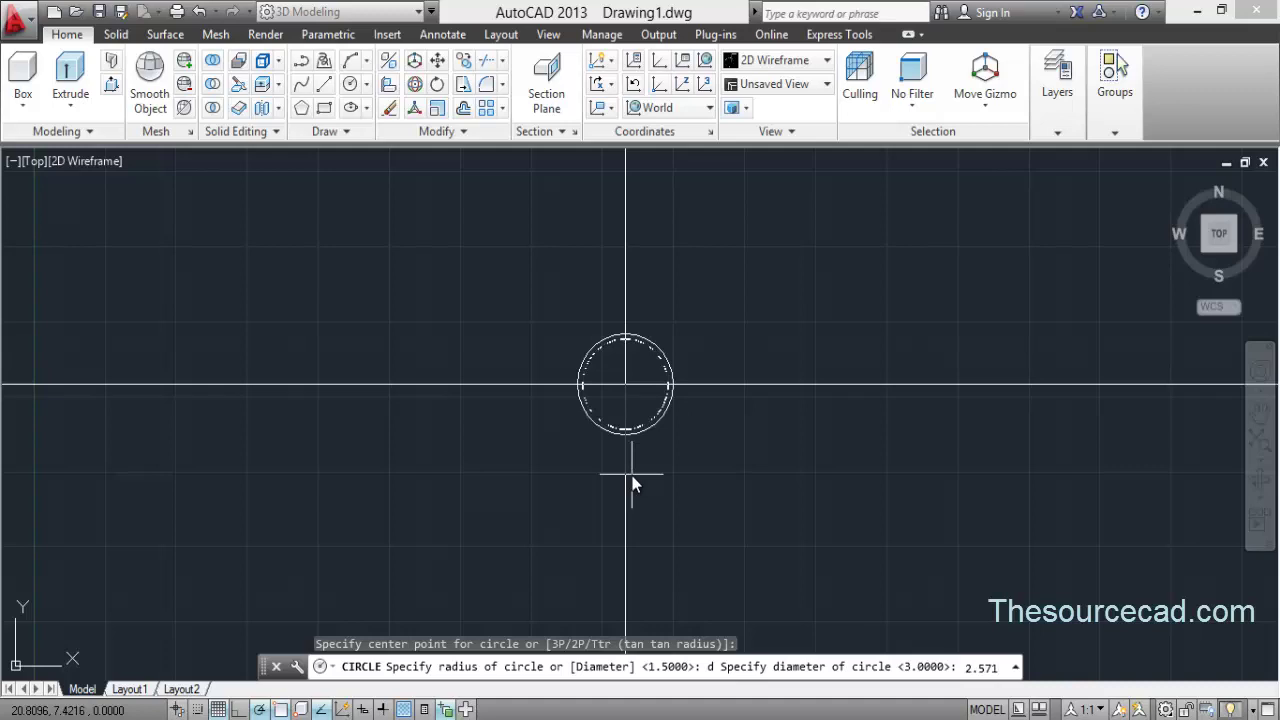
key(Return)
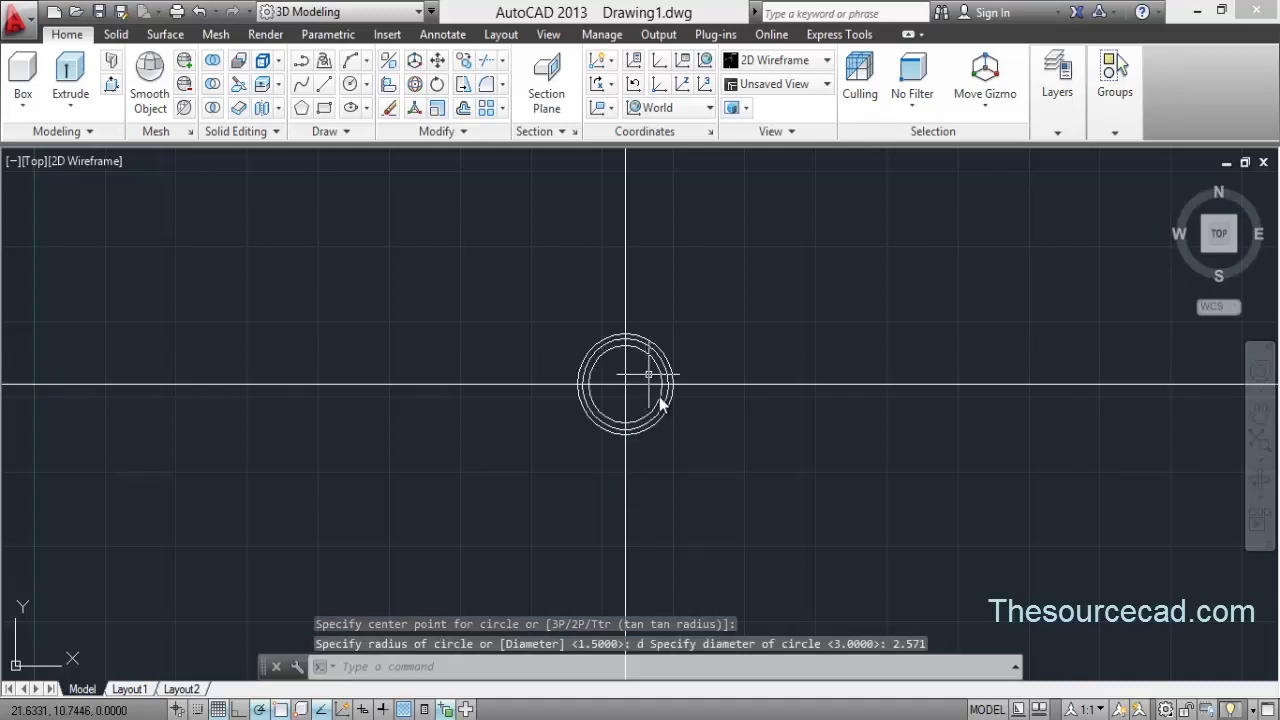
scroll(660, 400, up, 4)
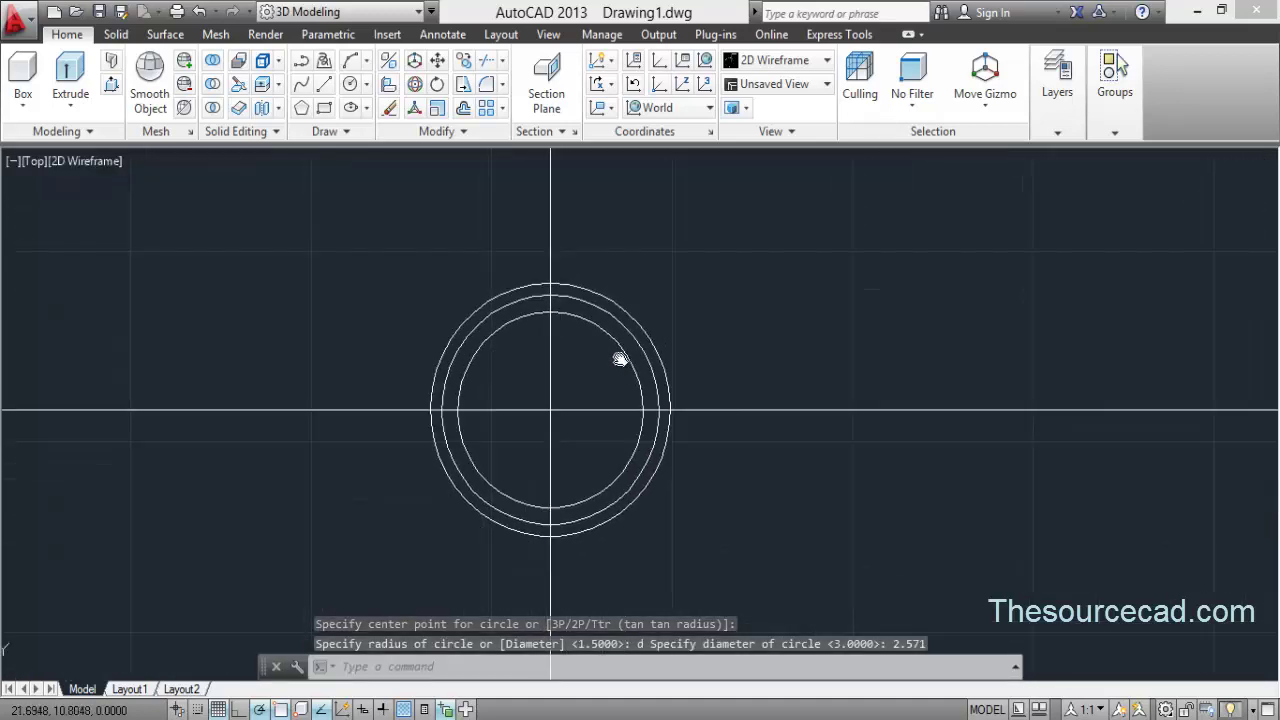
Offset the horizontal construction line upward twice at 0.047.
scroll(660, 383, up, 3)
middle_drag(660, 403, 603, 414)
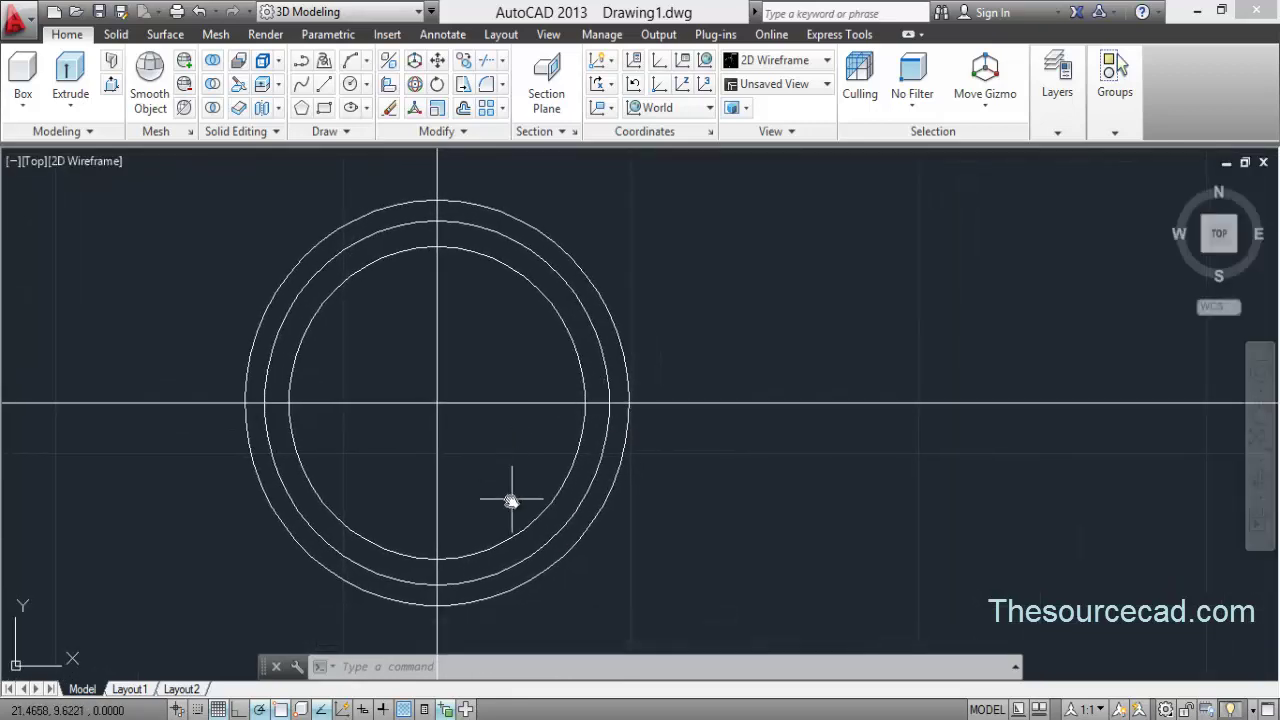
click(464, 108)
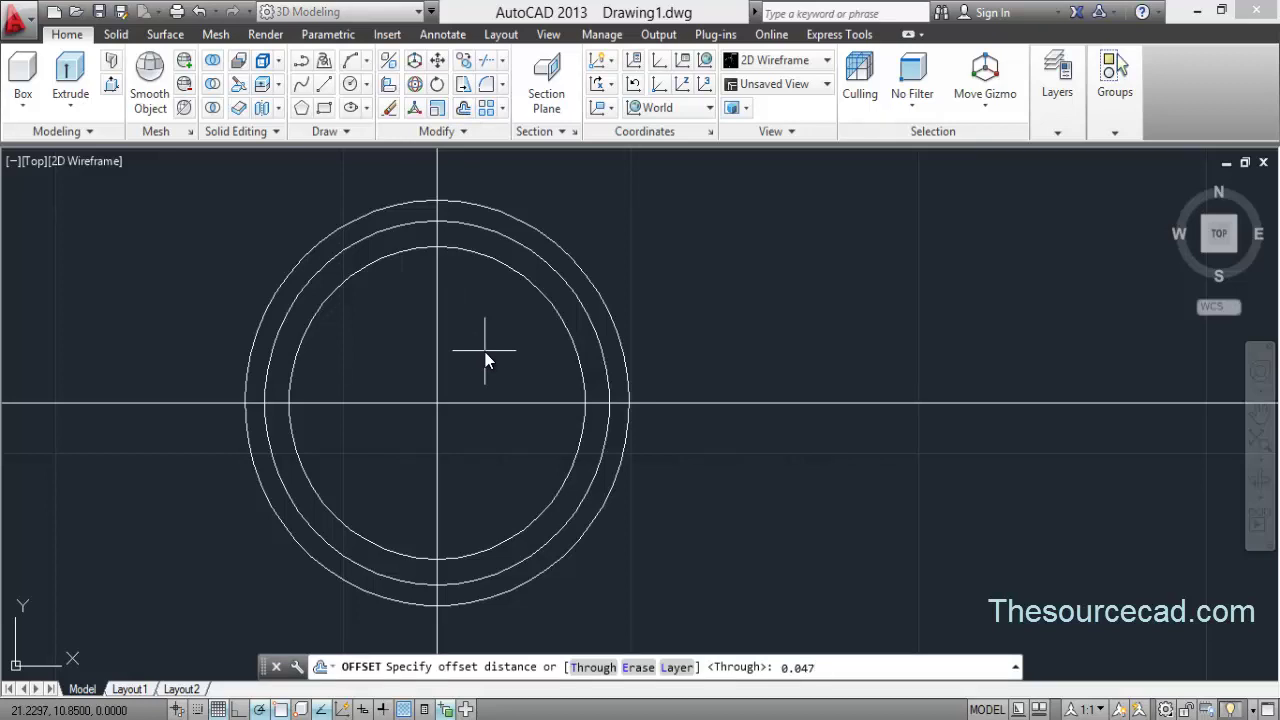
text(0.047)
key(Return)
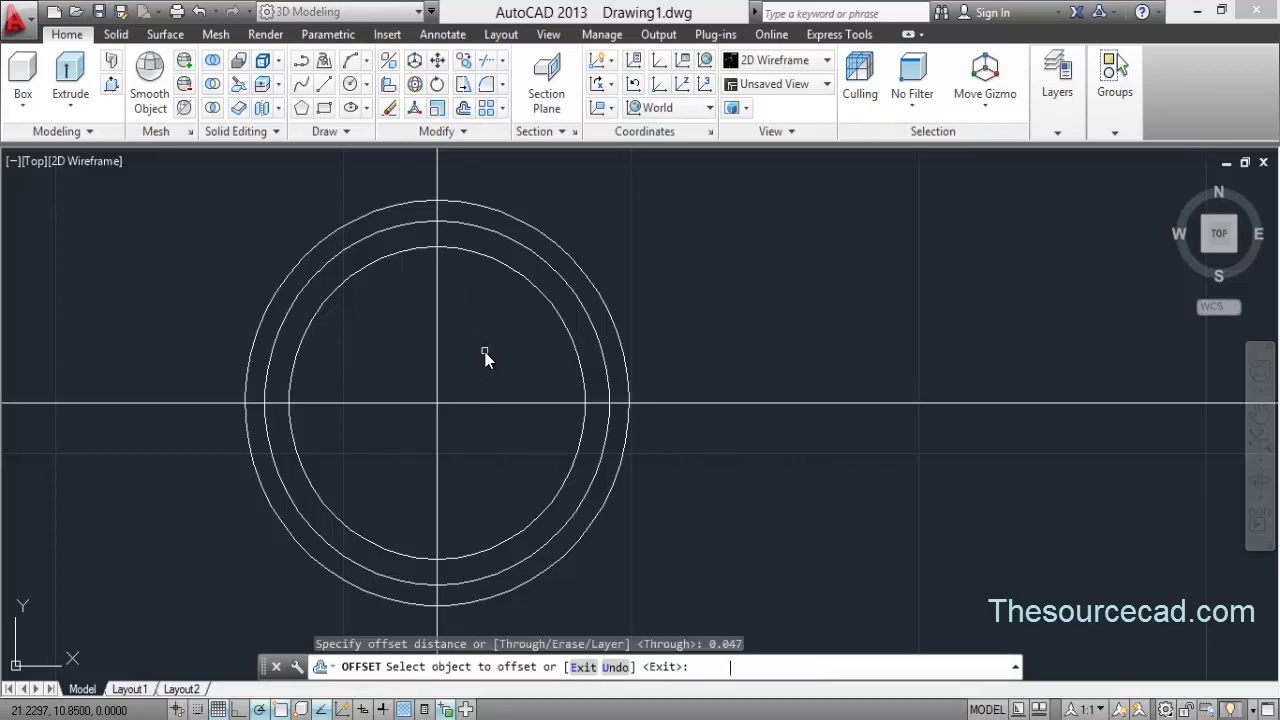
click(676, 406)
click(680, 382)
click(675, 404)
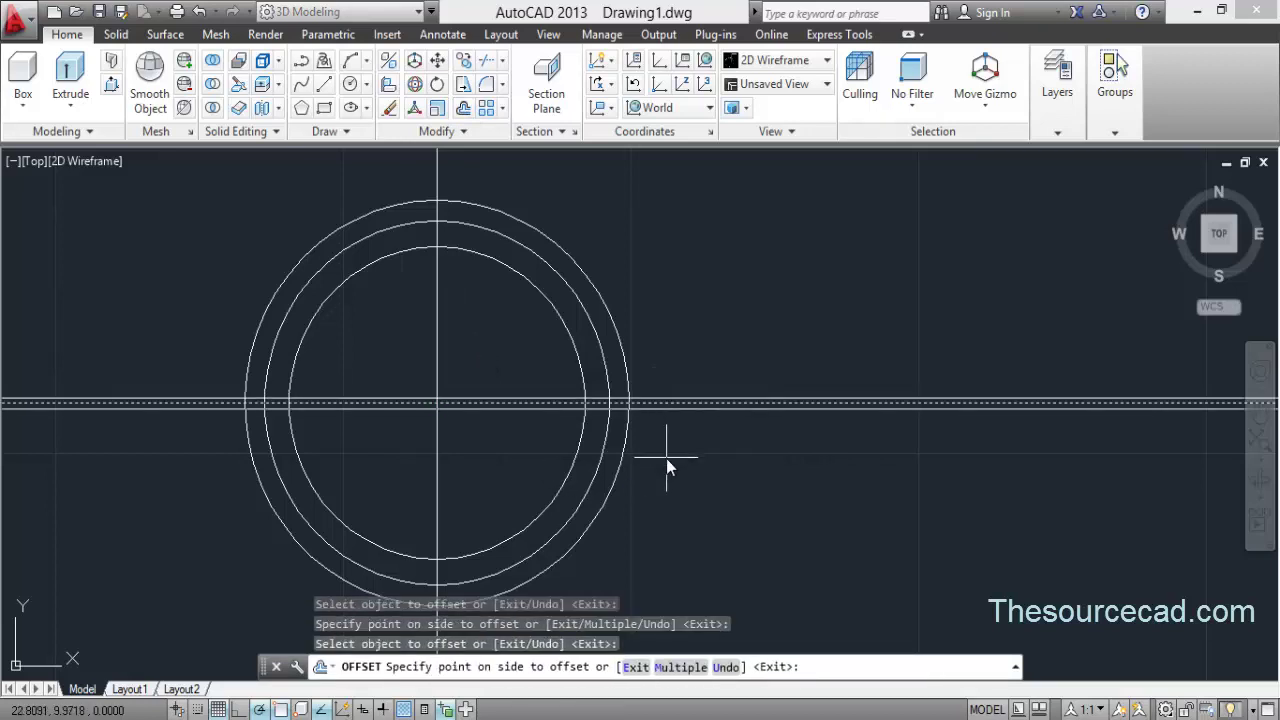
click(663, 337)
right_click(663, 340)
click(678, 349)
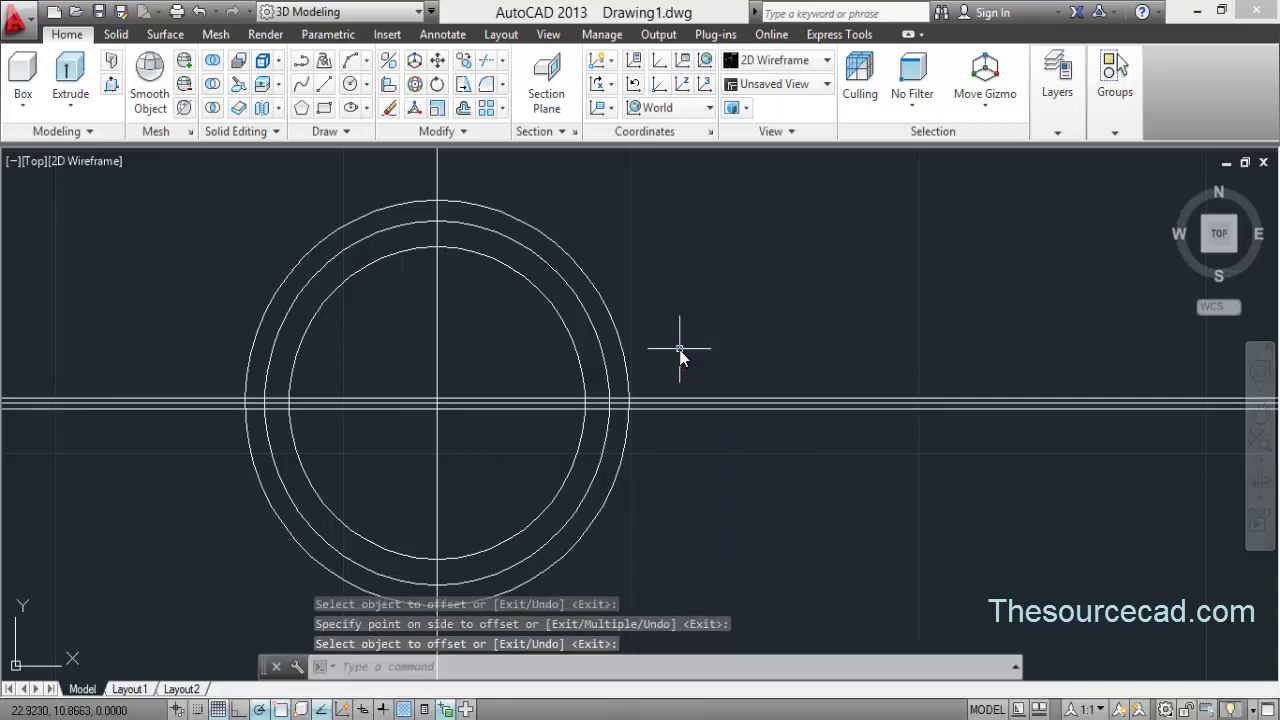
Offset a horizontal line downward by 0.1309.
click(463, 108)
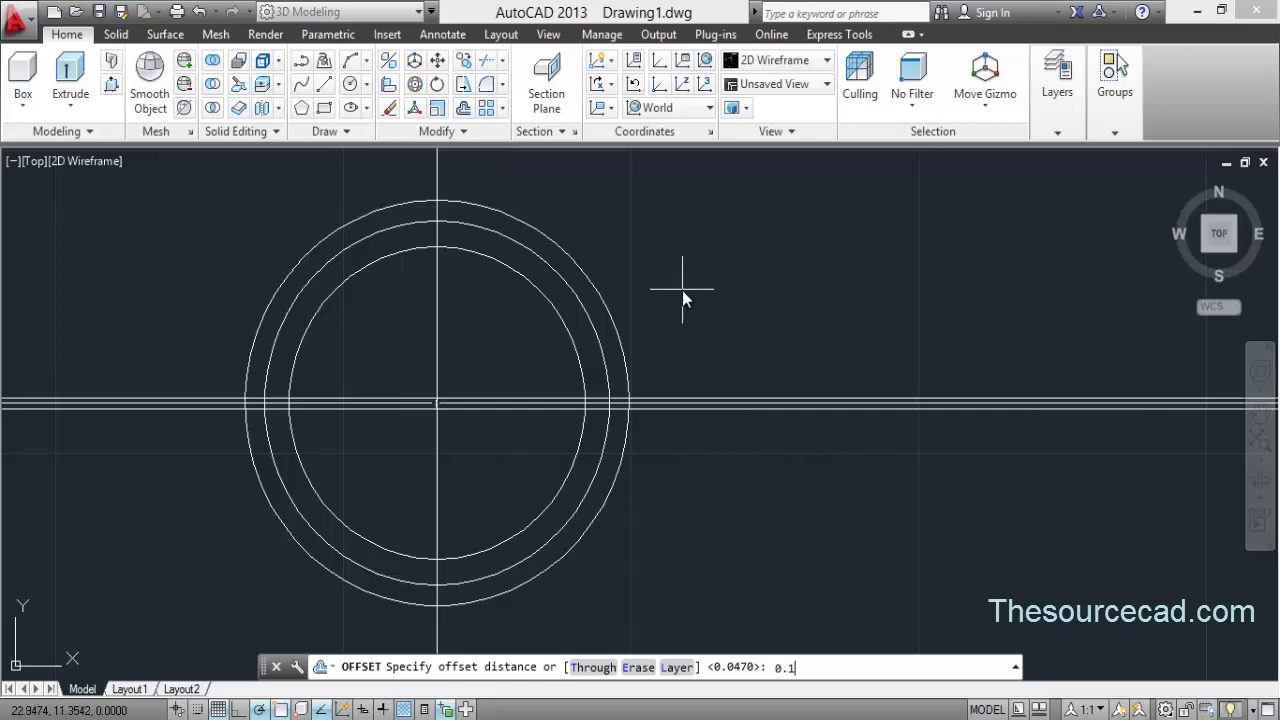
text(0.1309)
key(Return)
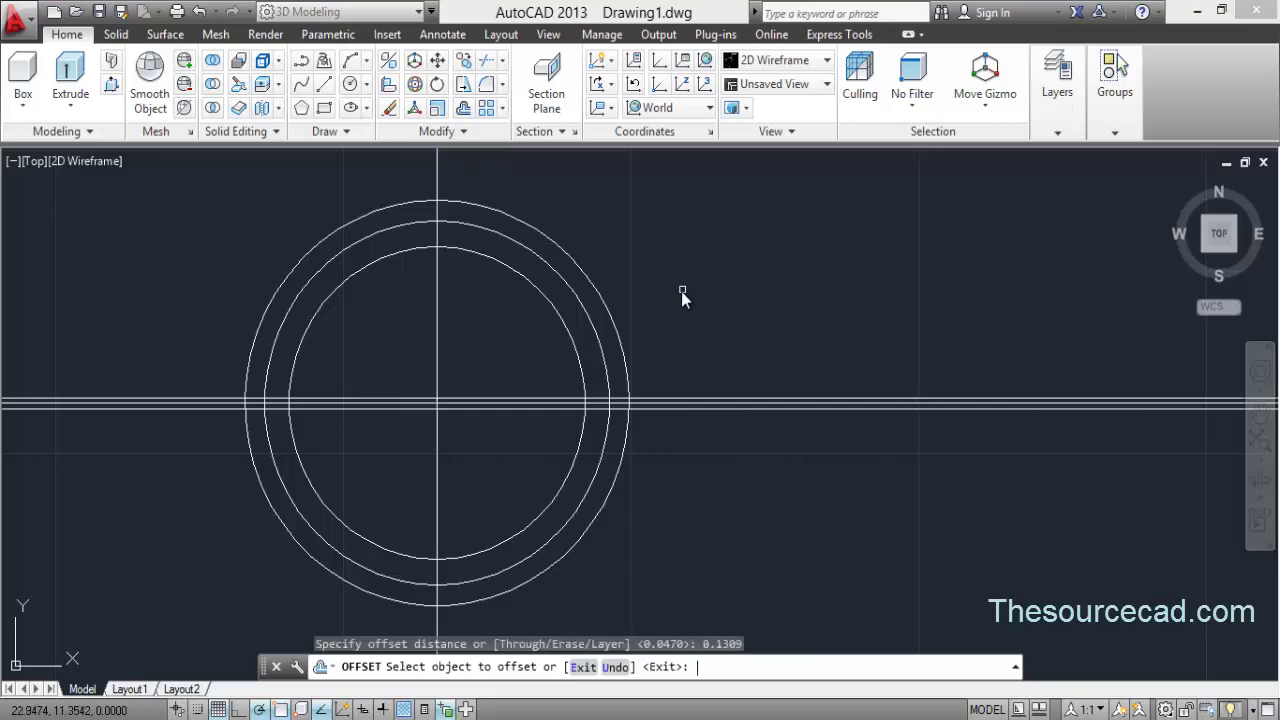
click(655, 405)
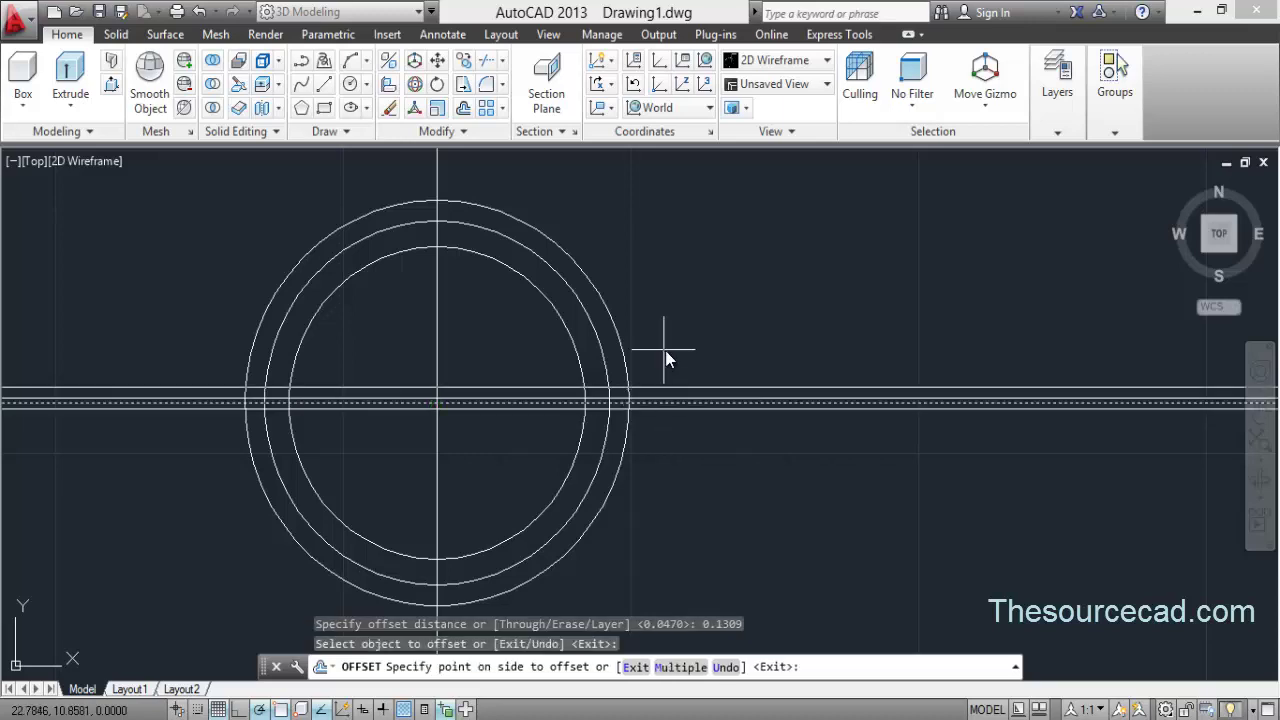
click(653, 403)
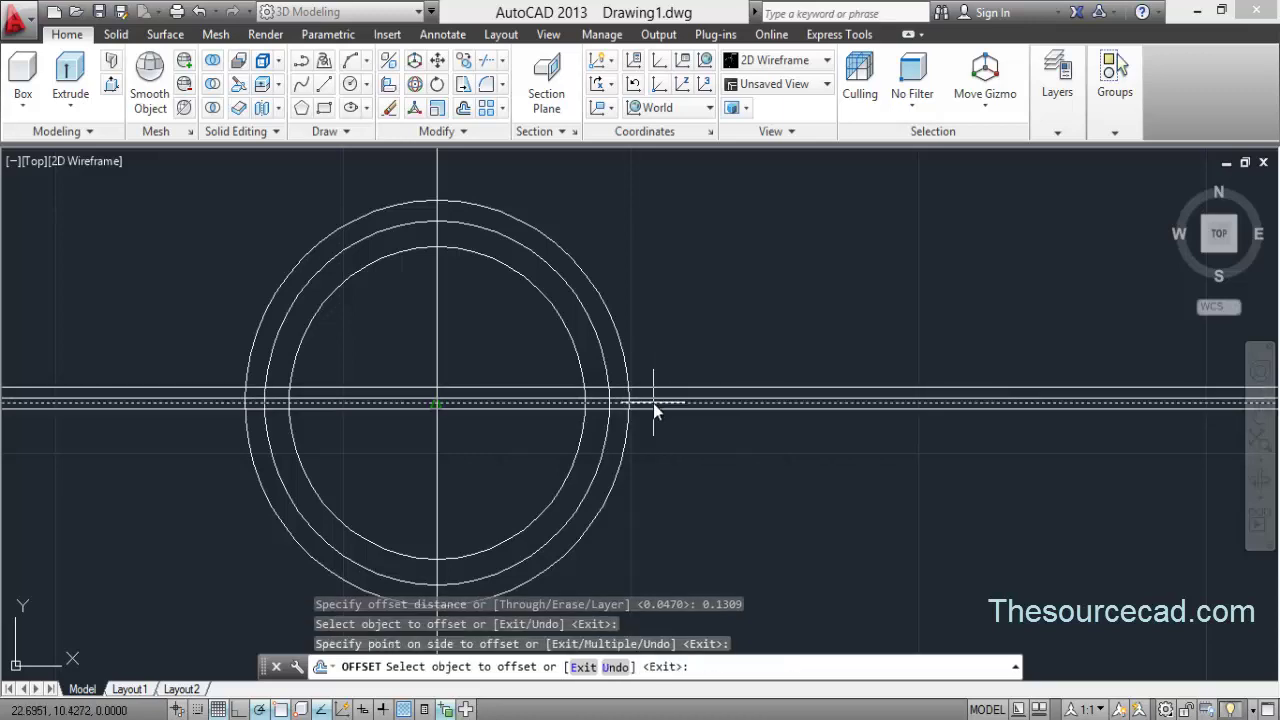
click(655, 458)
right_click(704, 233)
click(762, 267)
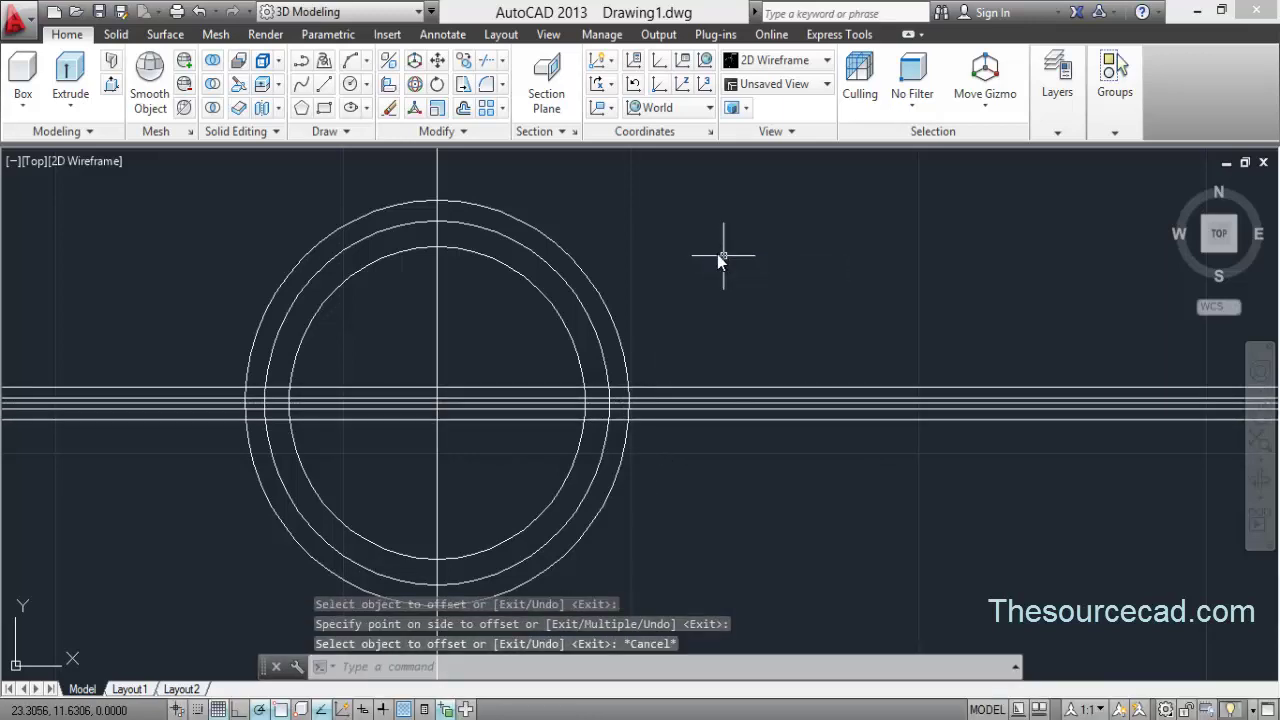
Offset the vertical centre line 0.107 to both sides.
click(465, 109)
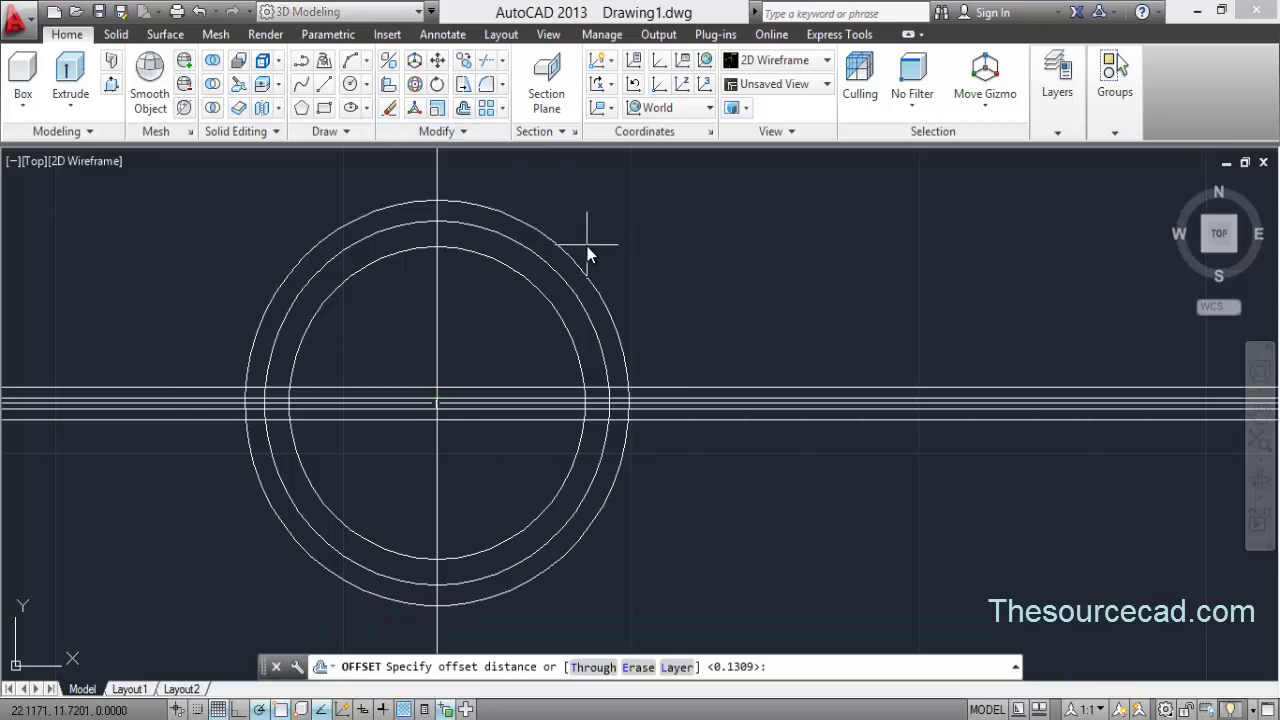
text(0.107)
key(Return)
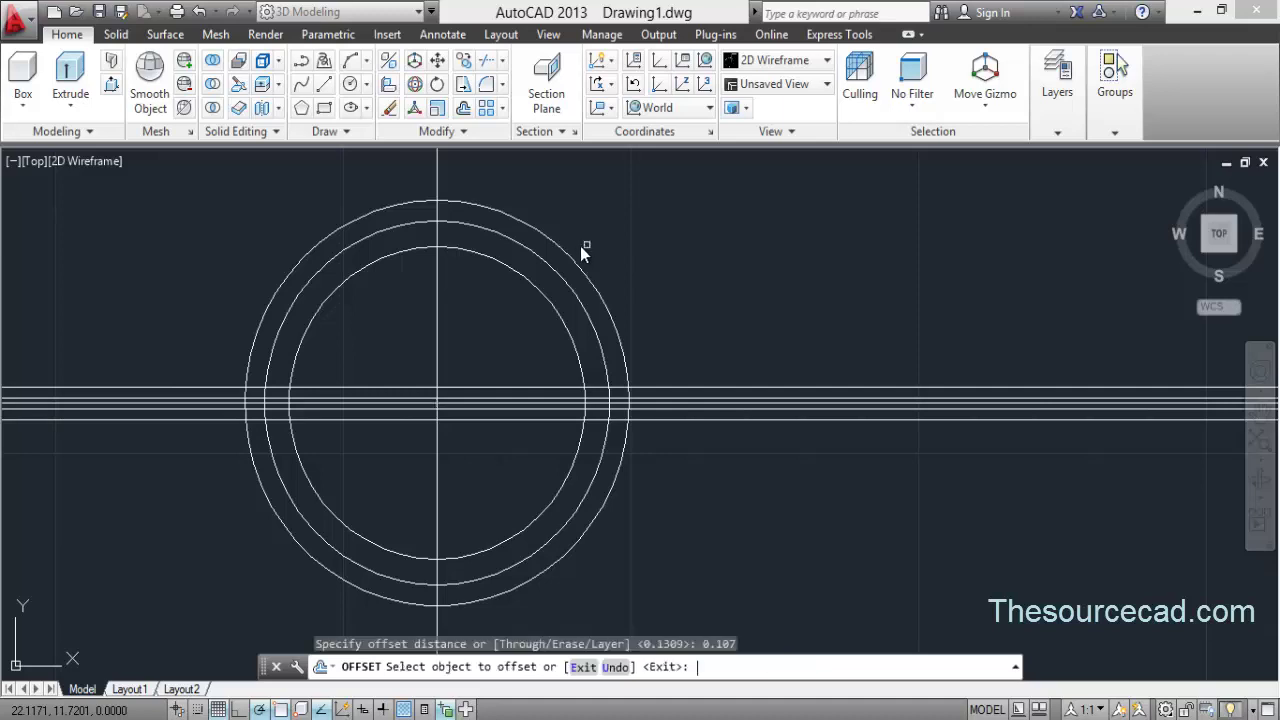
click(437, 175)
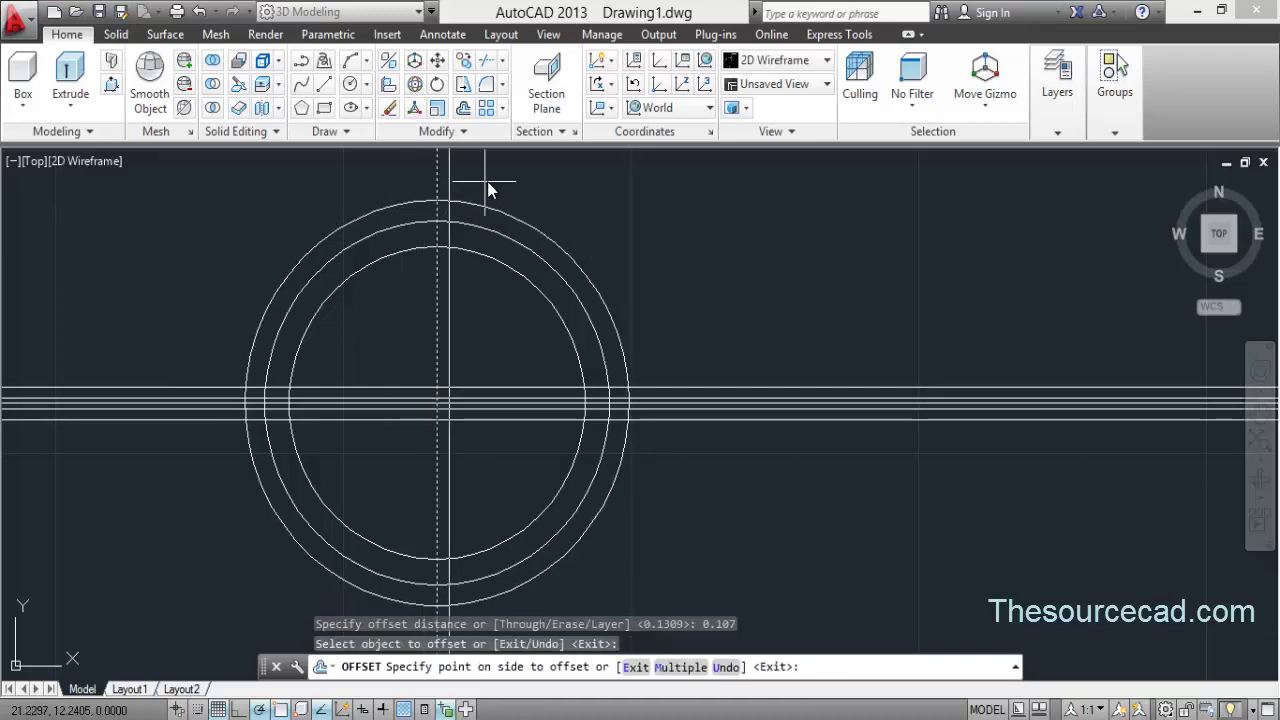
click(449, 177)
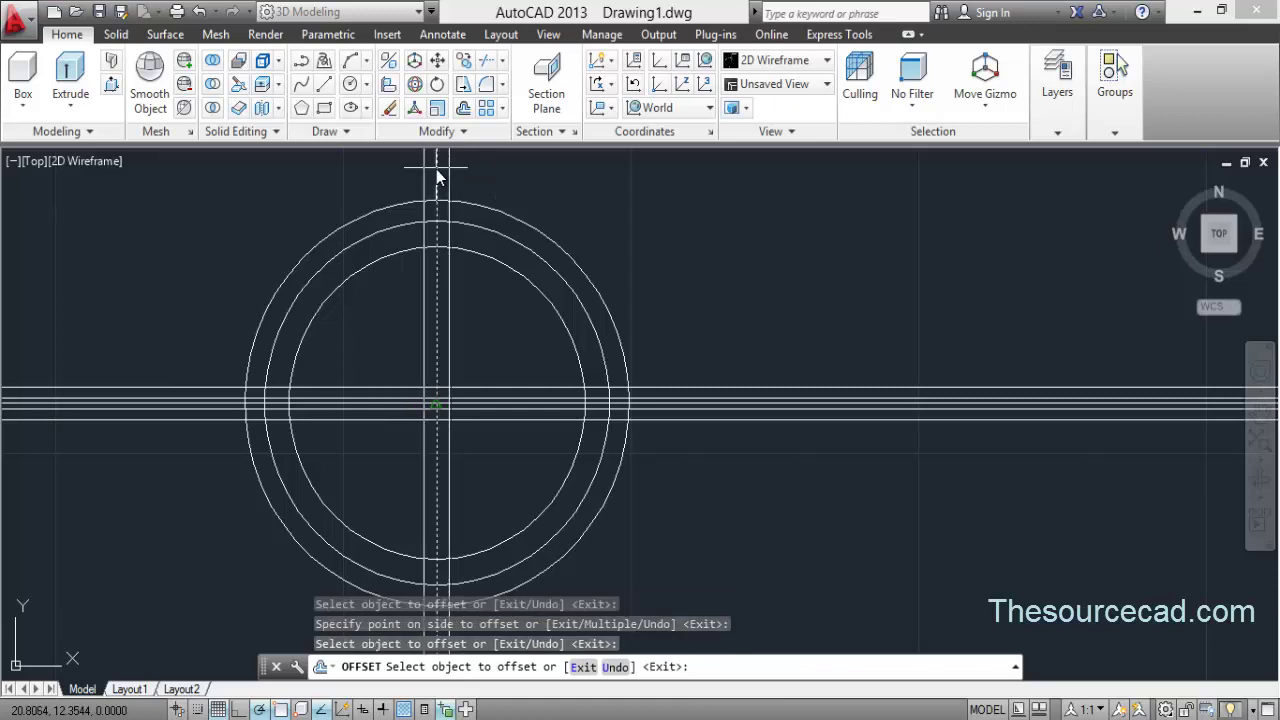
click(436, 169)
click(411, 185)
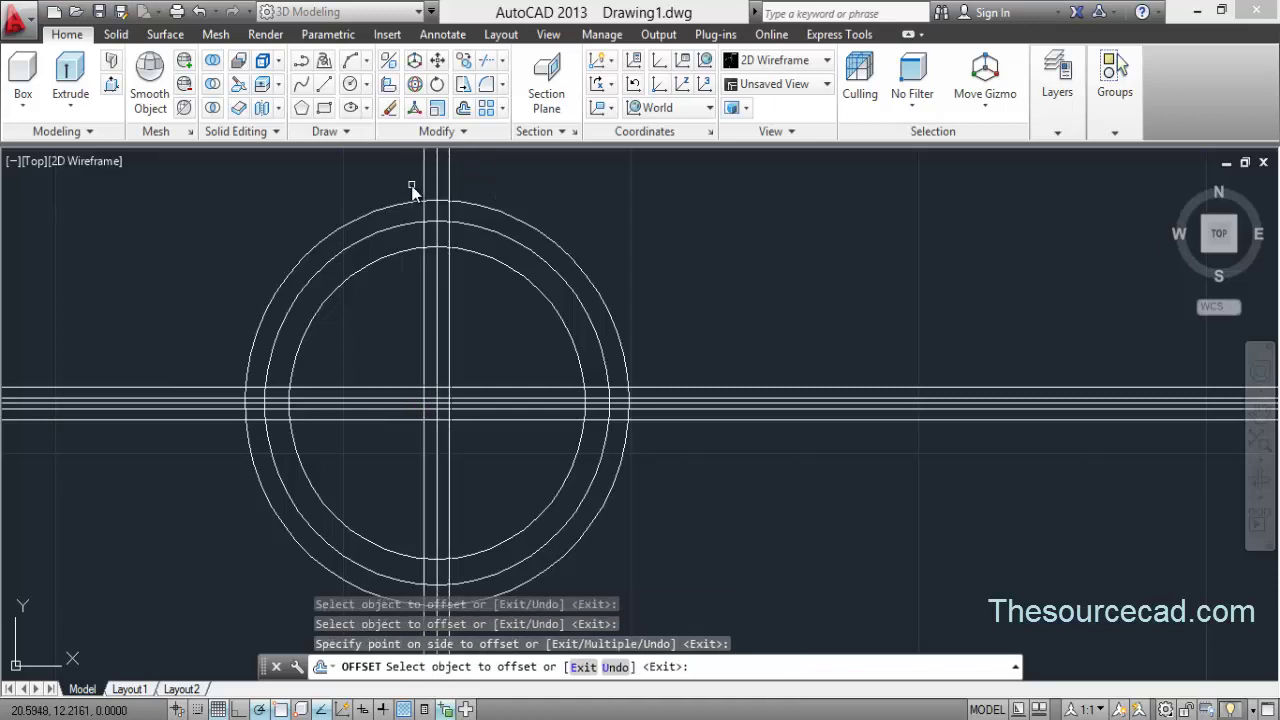
right_click(634, 198)
click(668, 207)
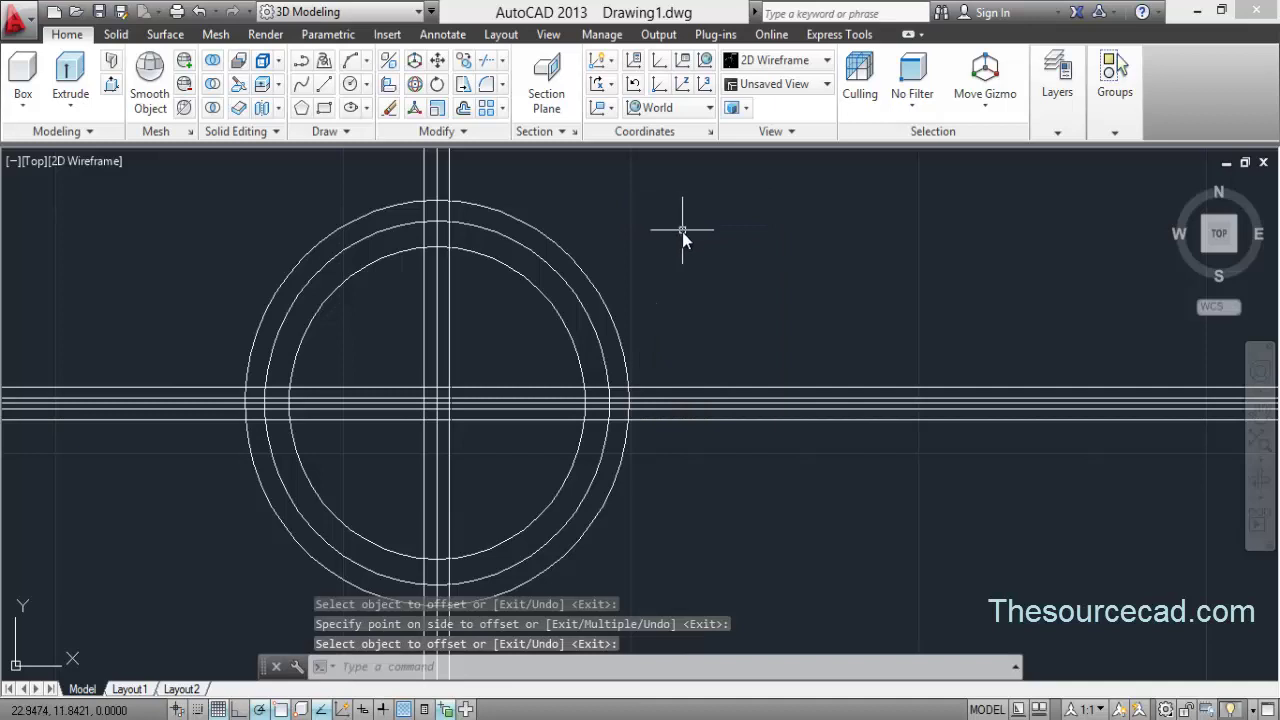
click(488, 62)
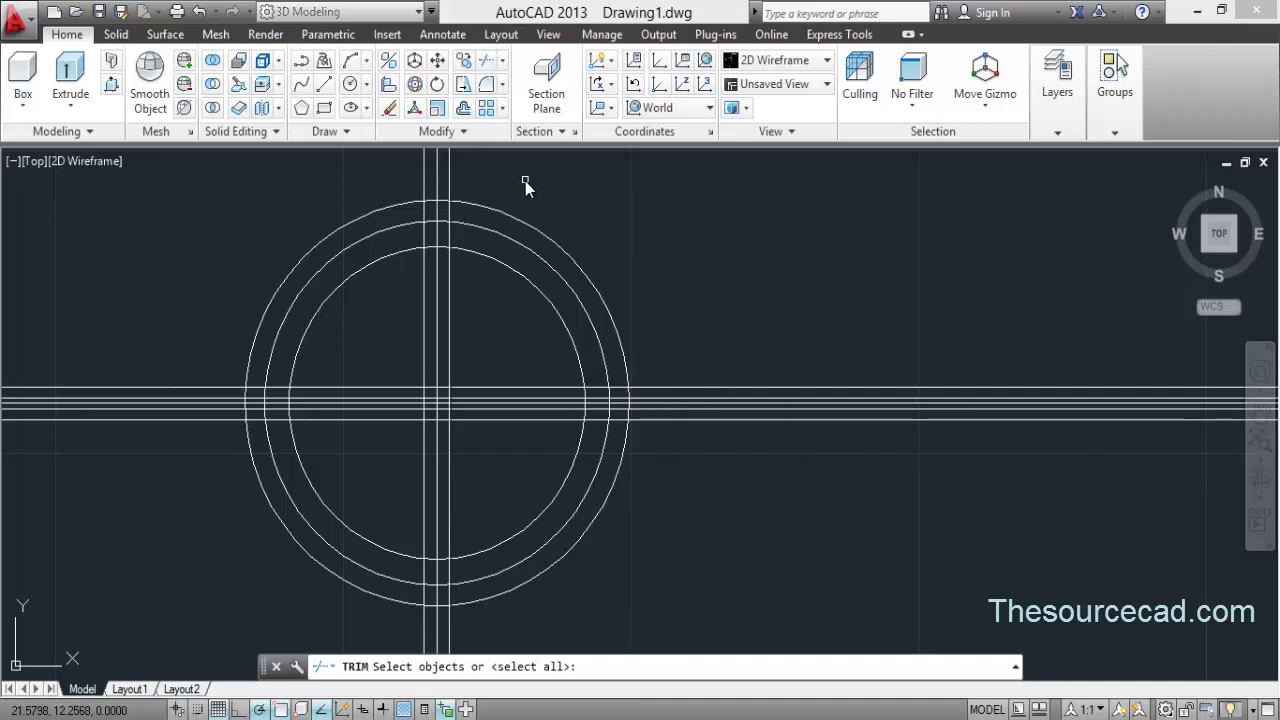
Trim away the innermost circle's arcs between the lines.
key(Return)
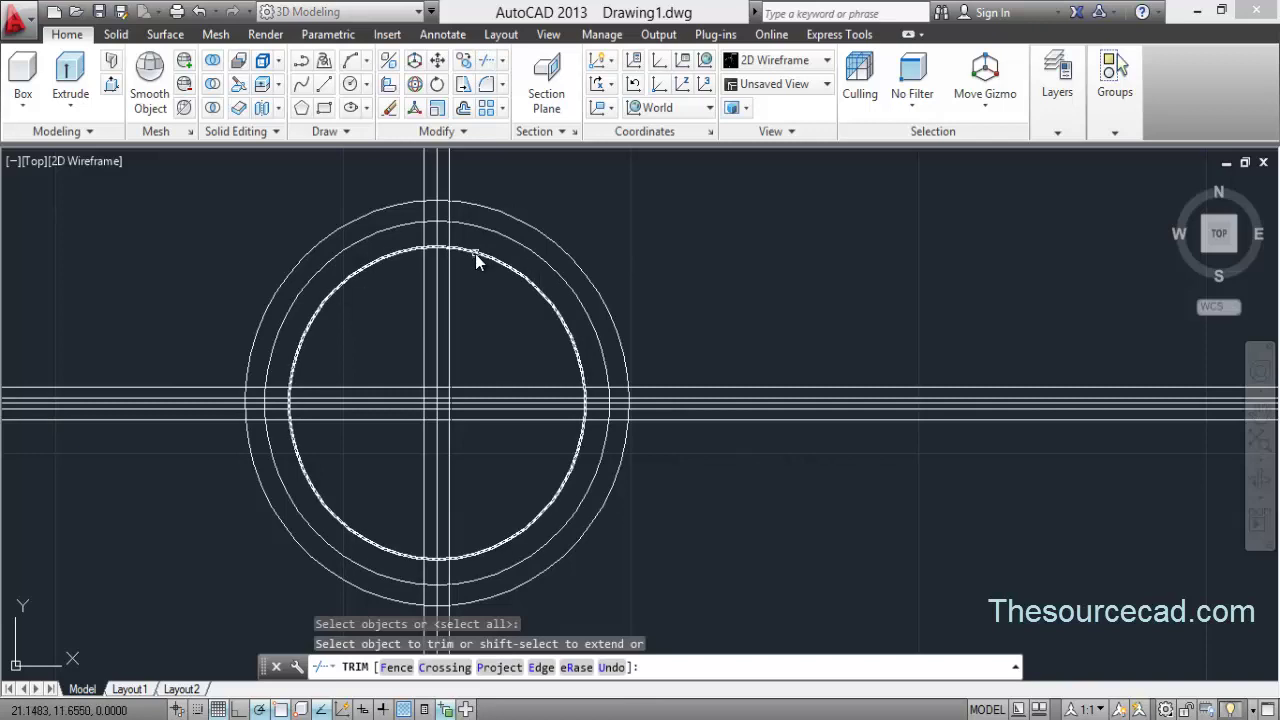
click(477, 252)
click(392, 259)
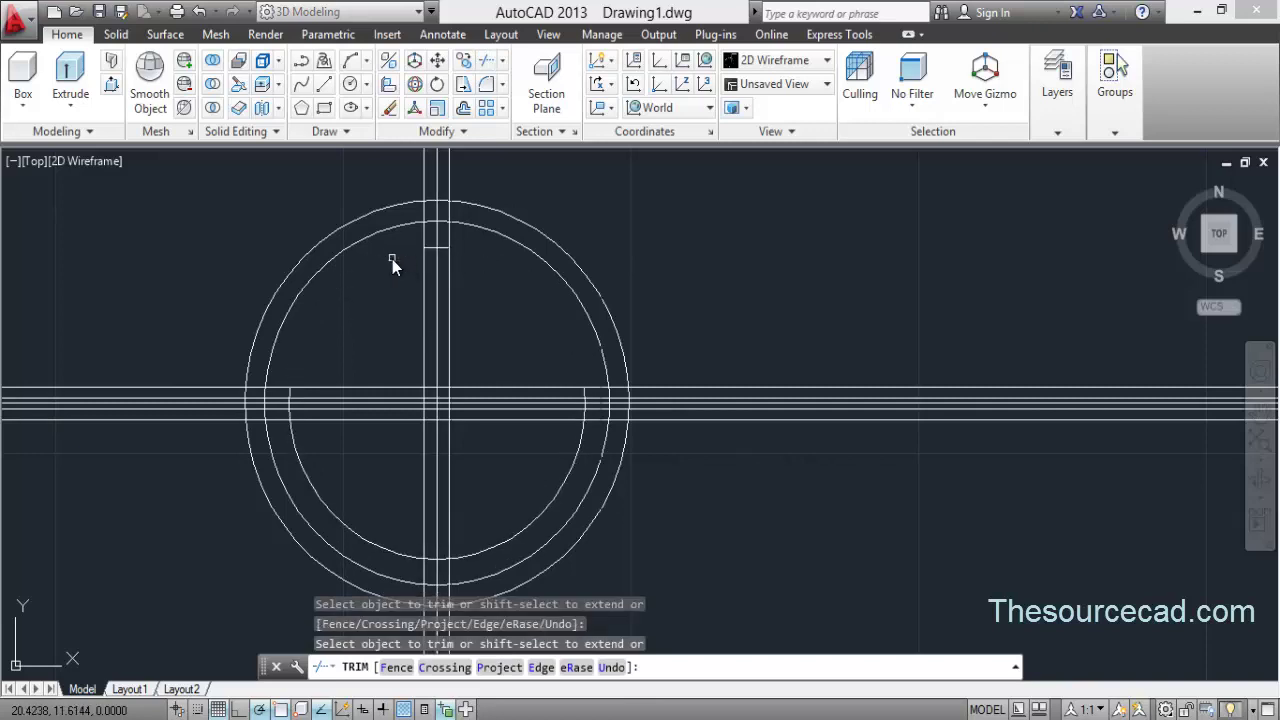
right_click(596, 183)
click(615, 196)
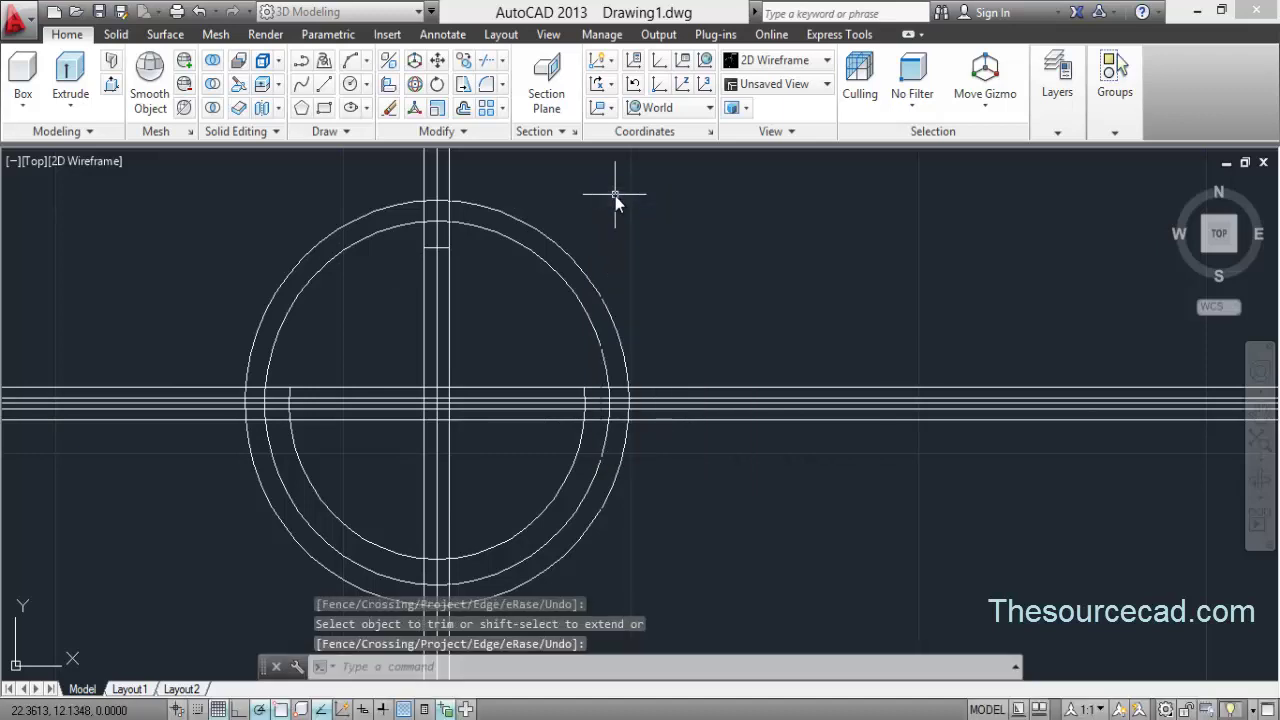
Erase the three vertical lines and the leftover lower inner arc.
click(503, 181)
click(390, 180)
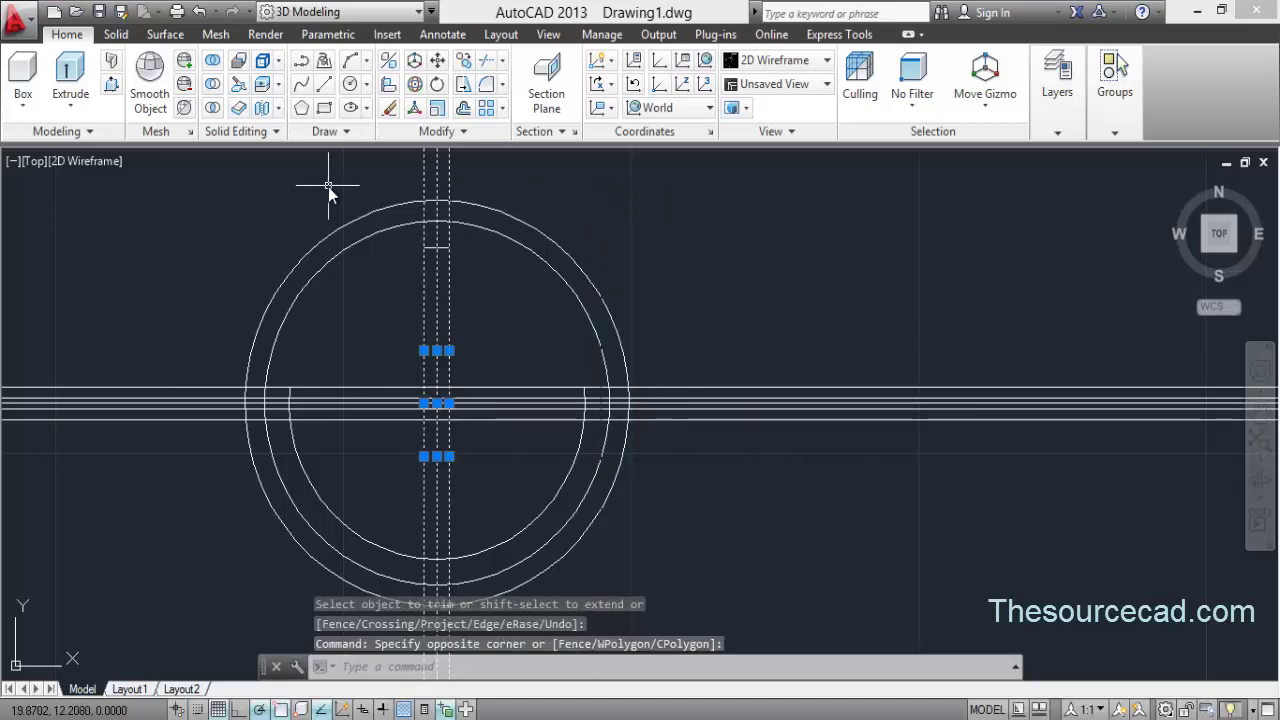
right_click(328, 187)
click(345, 303)
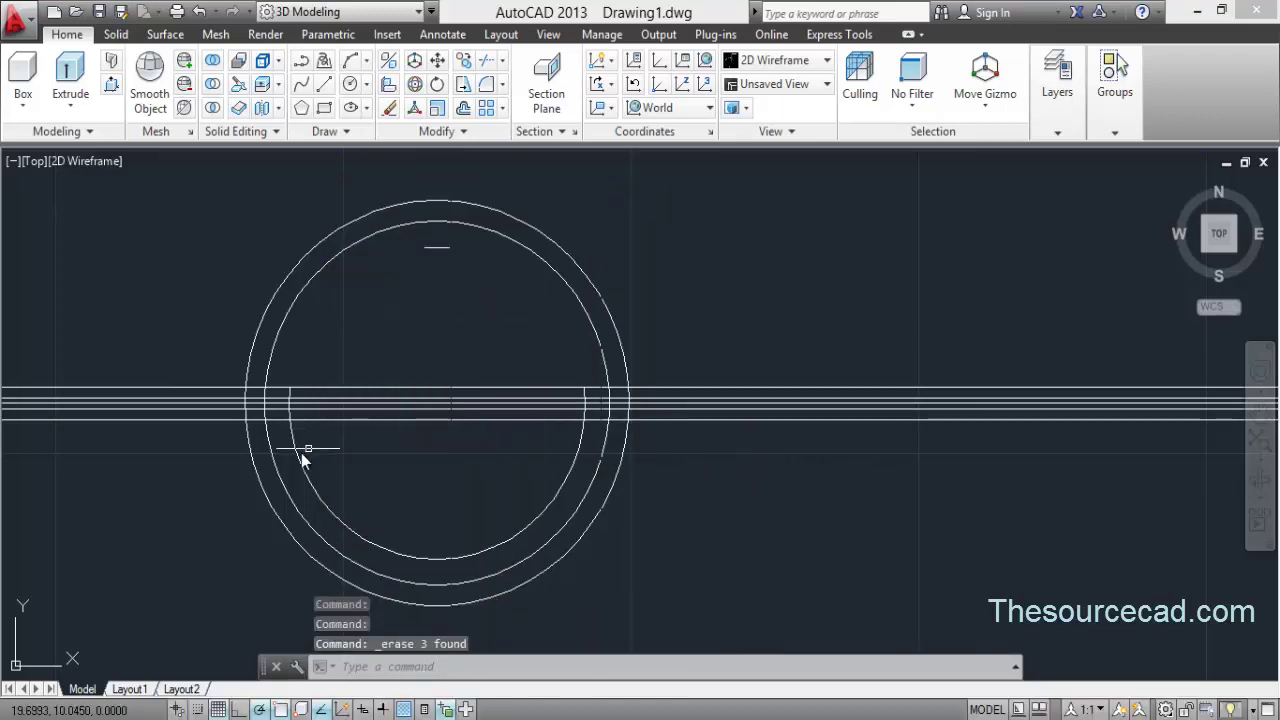
click(301, 453)
right_click(375, 365)
click(373, 360)
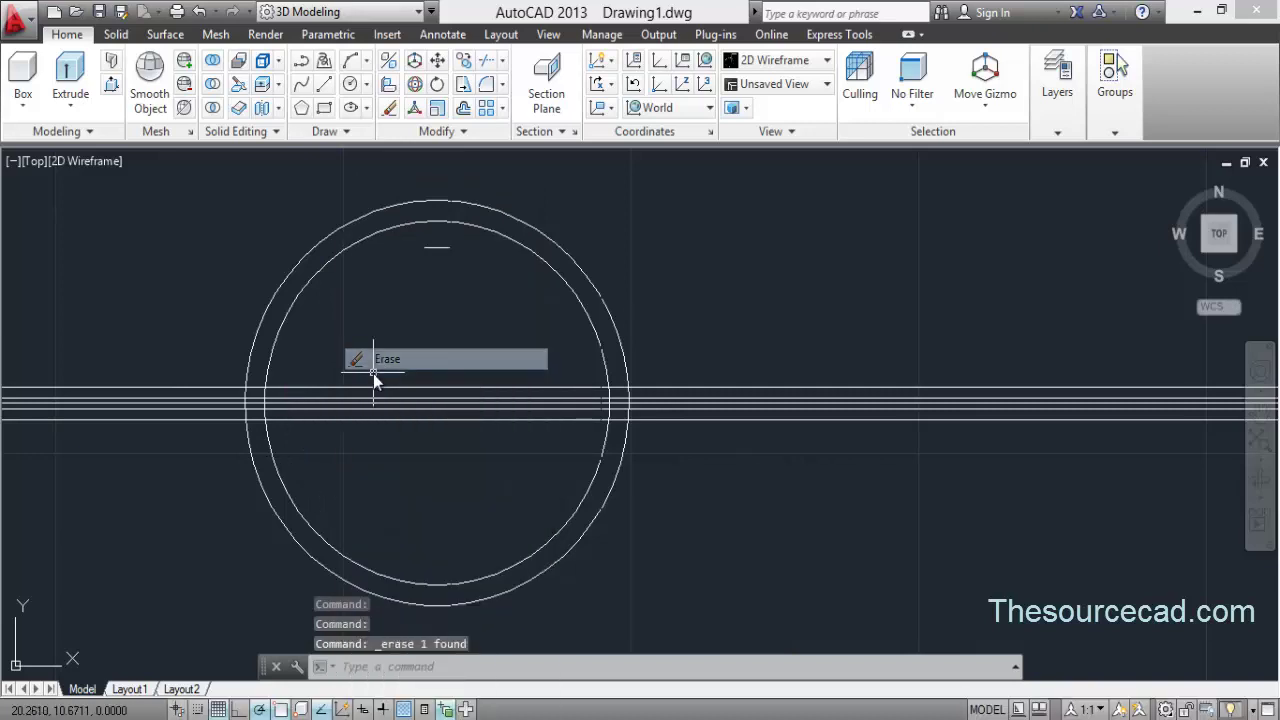
click(503, 108)
click(510, 222)
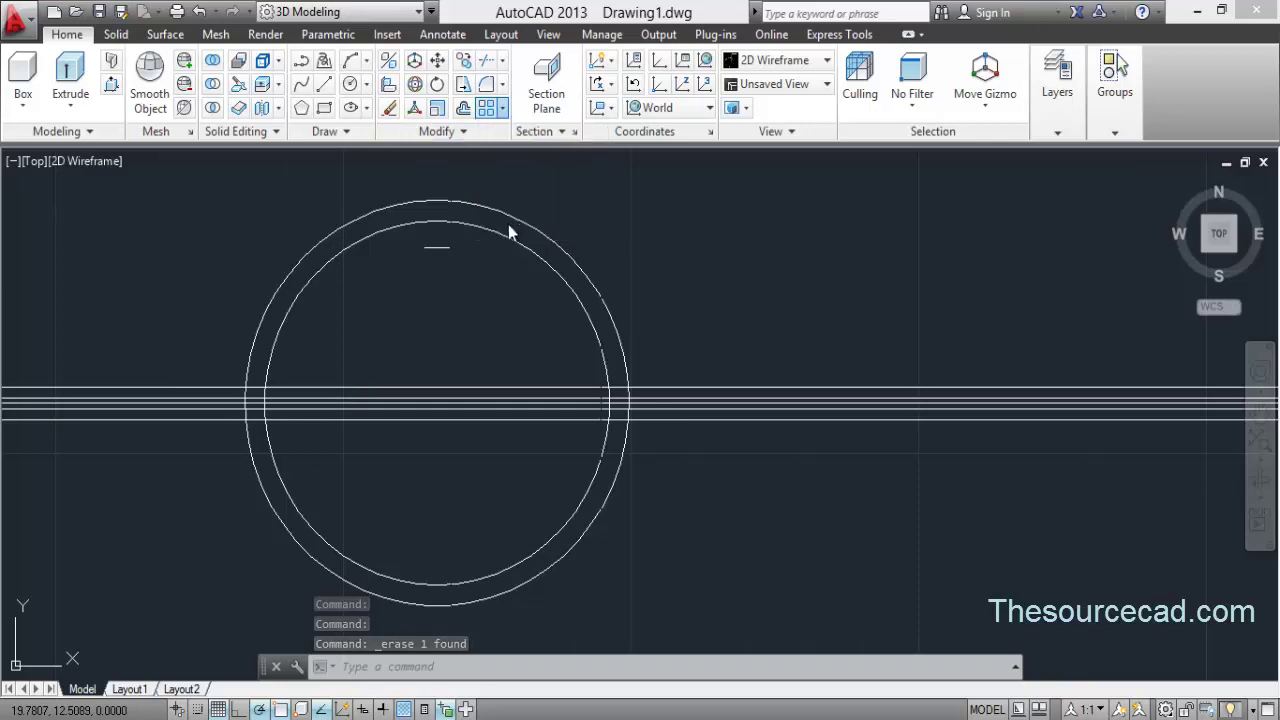
Polar-array the short top segment 18 times around the circles' centre.
click(439, 249)
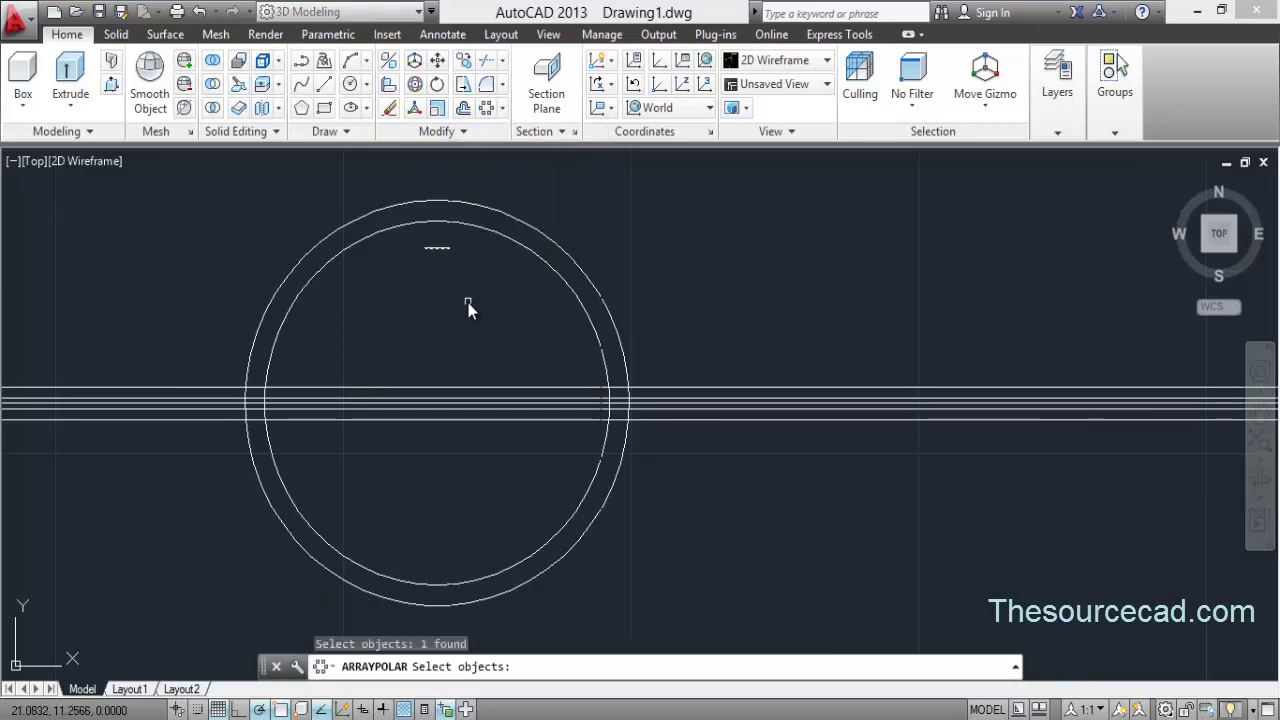
key(Return)
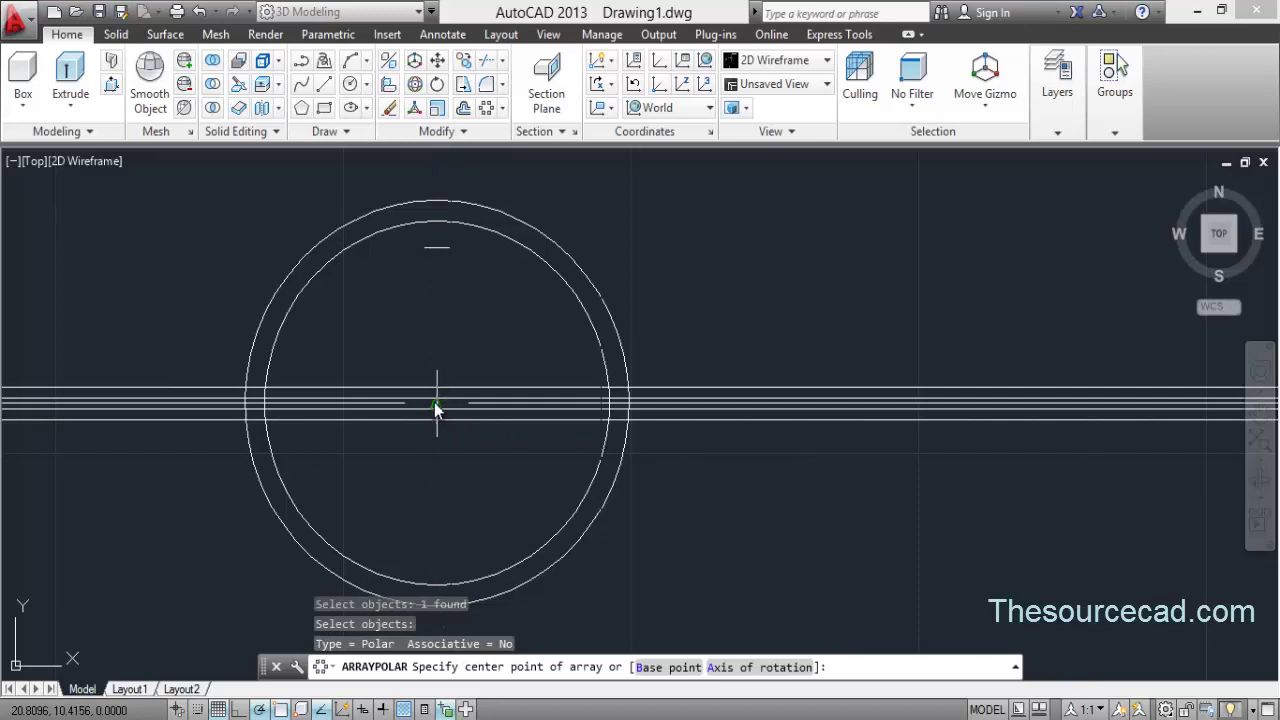
scroll(434, 449, up, 4)
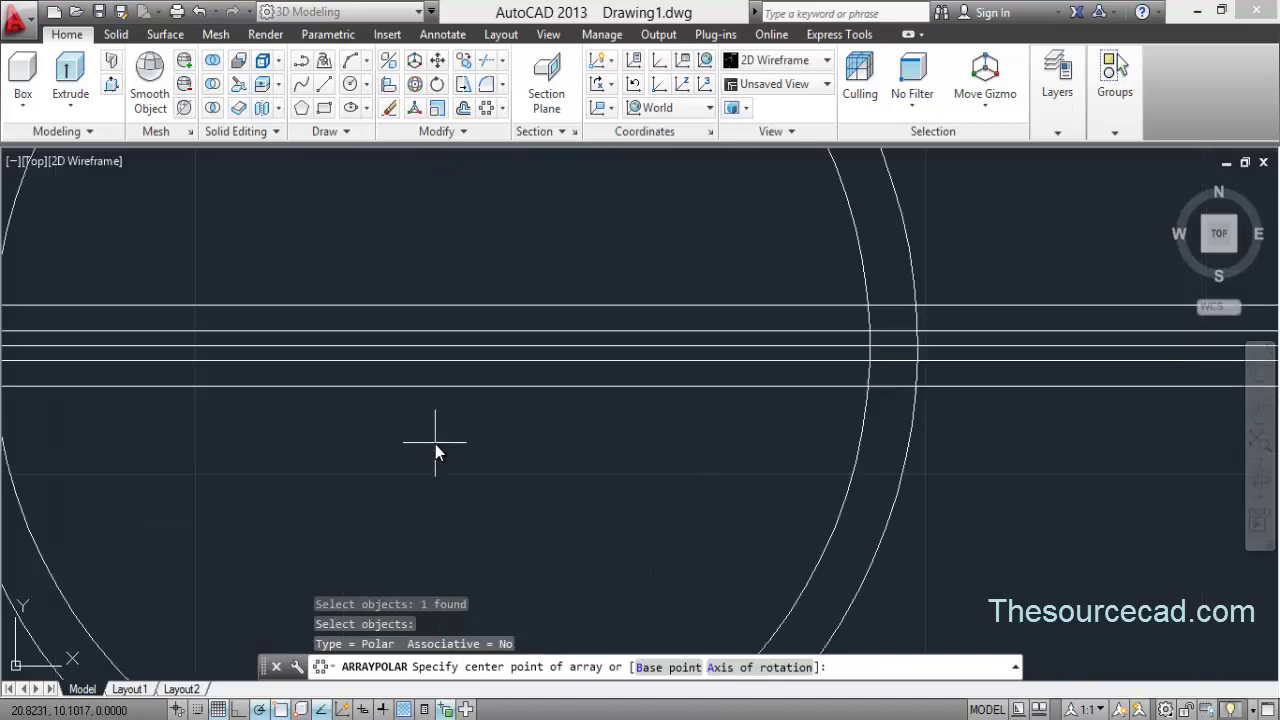
shift+right_click(435, 444)
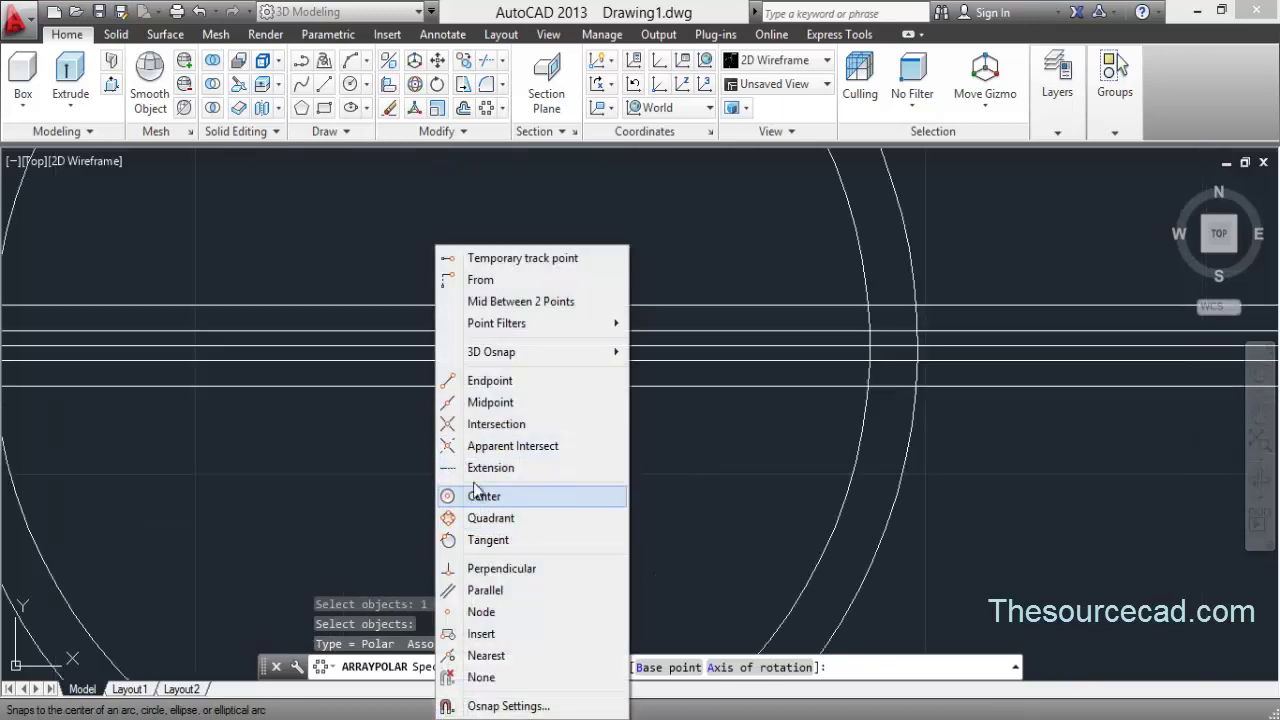
click(480, 496)
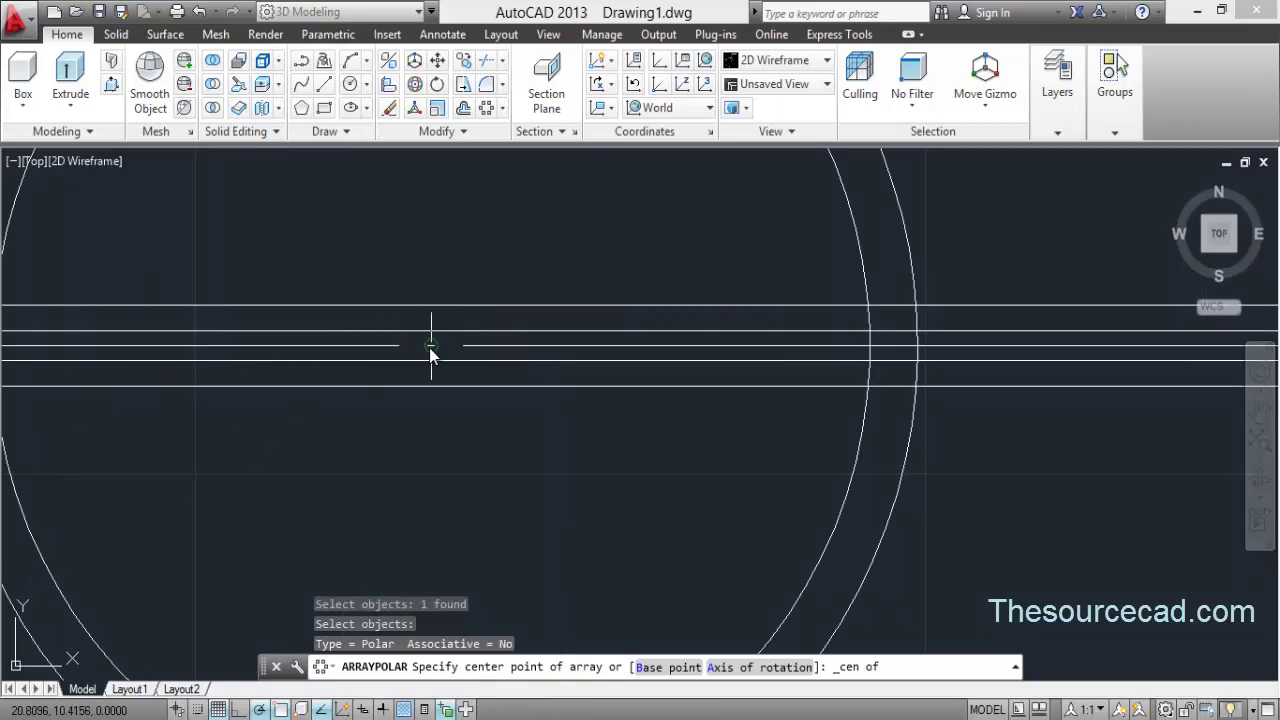
click(430, 450)
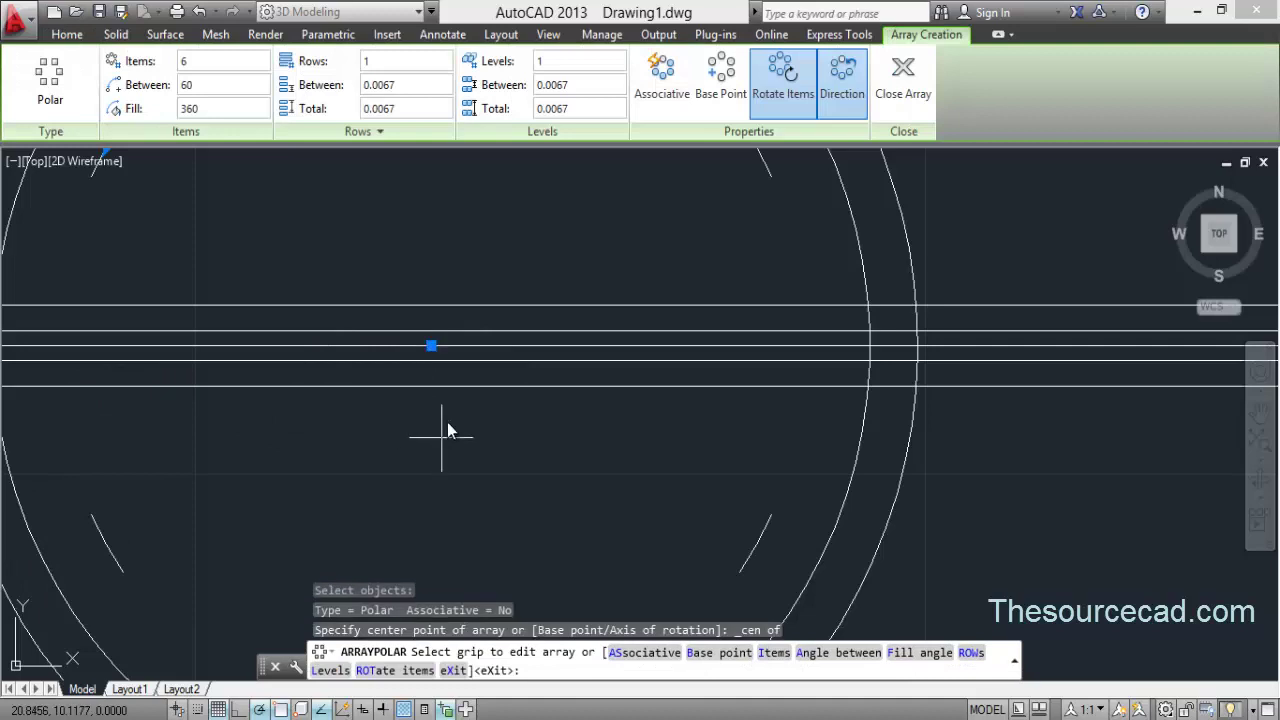
scroll(472, 345, down, 3)
scroll(470, 350, down, 2)
click(205, 64)
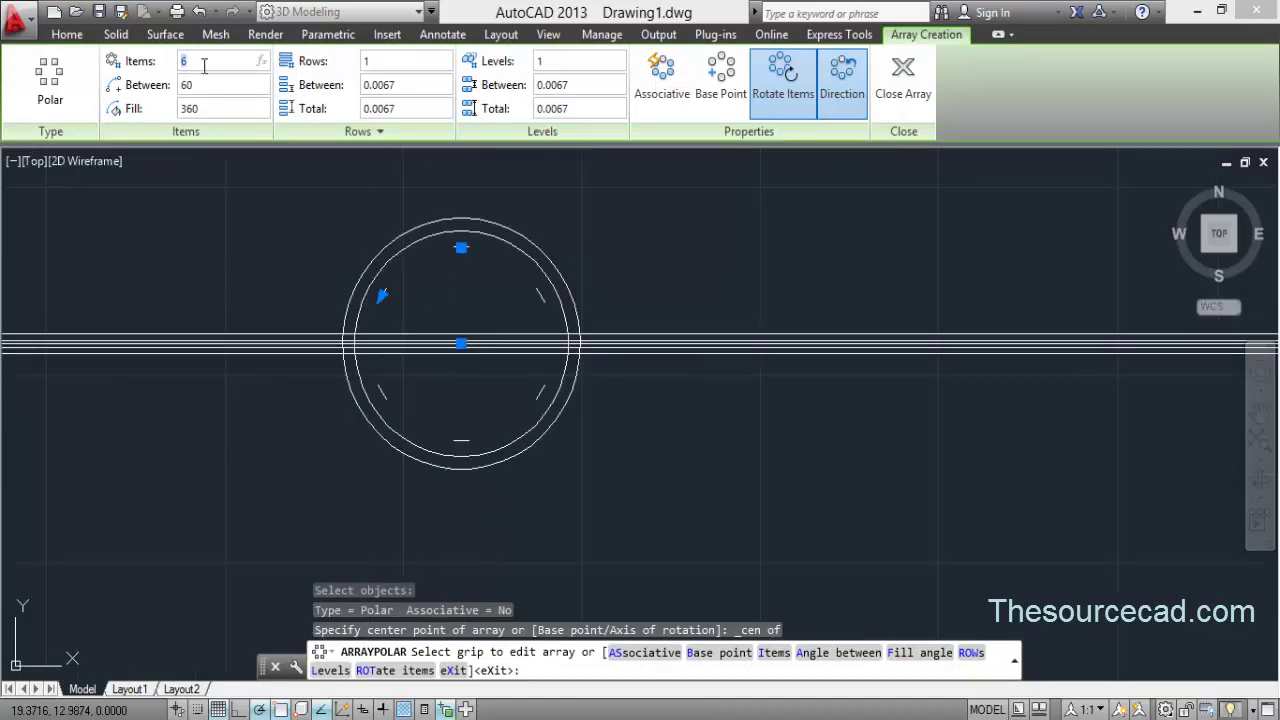
key(Return)
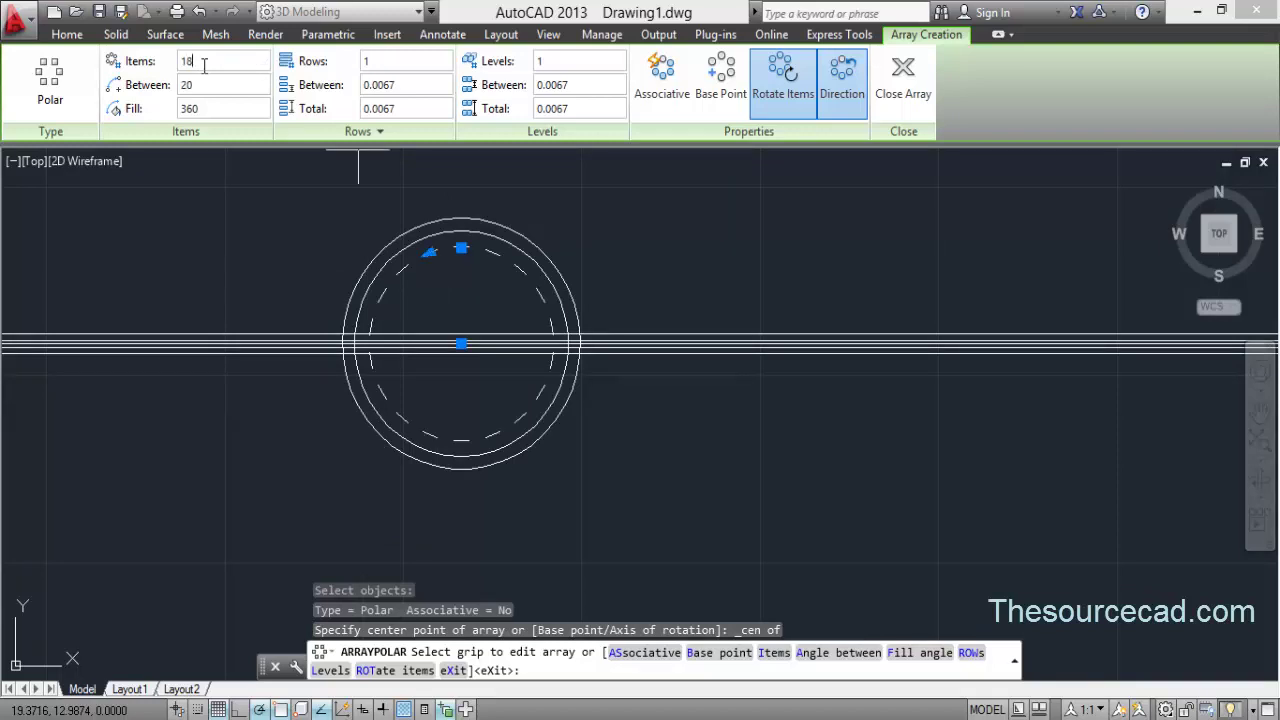
click(893, 101)
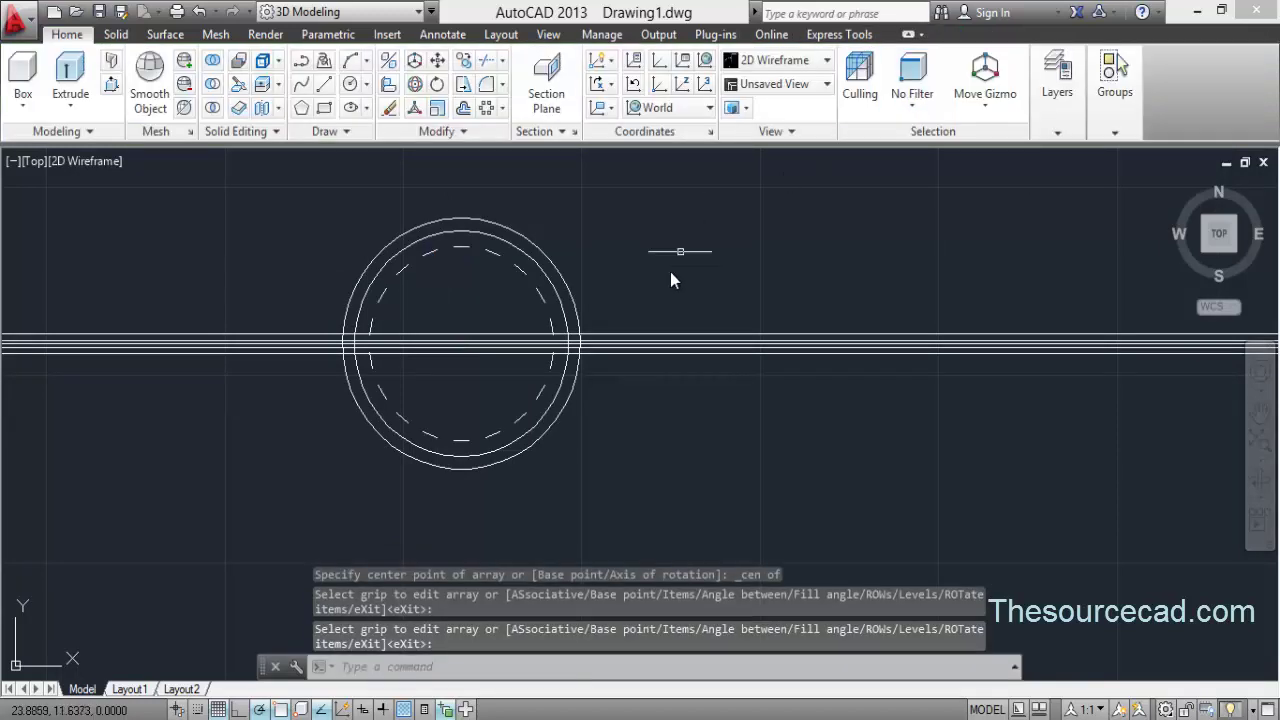
Draw two three-point arcs forming the rounded tooth outline at the outer circle.
scroll(552, 358, up, 3)
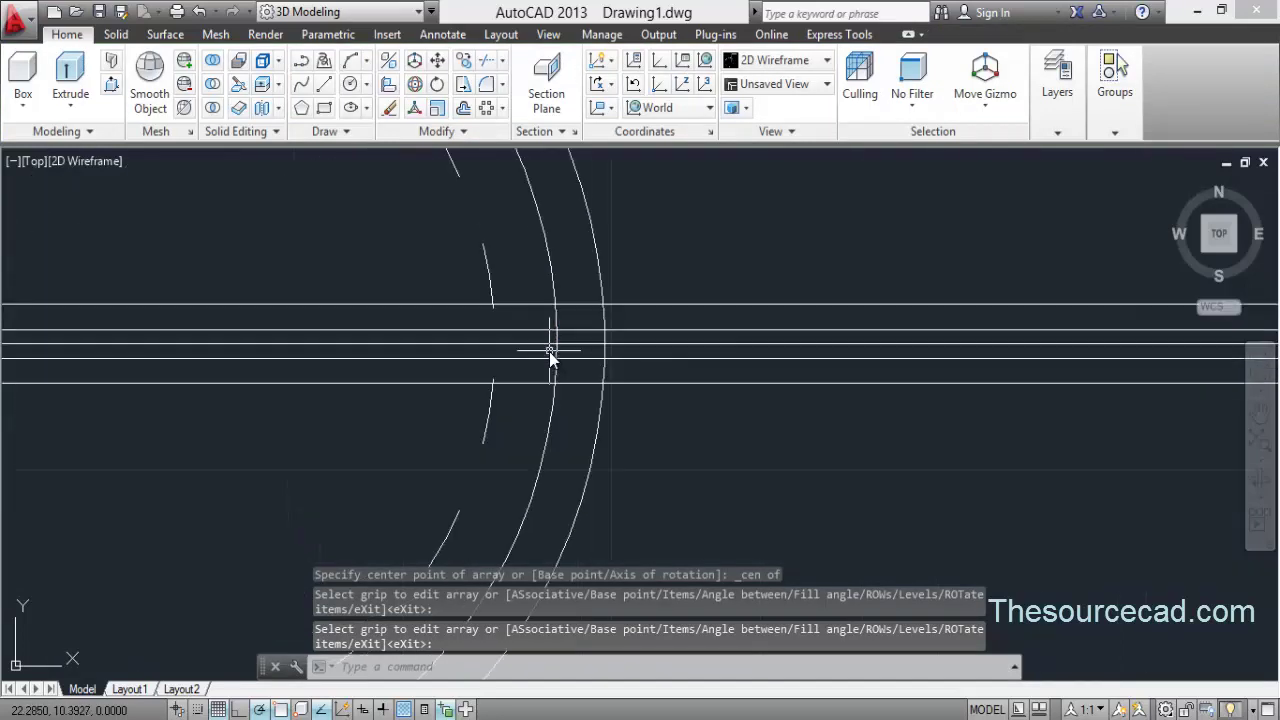
click(350, 60)
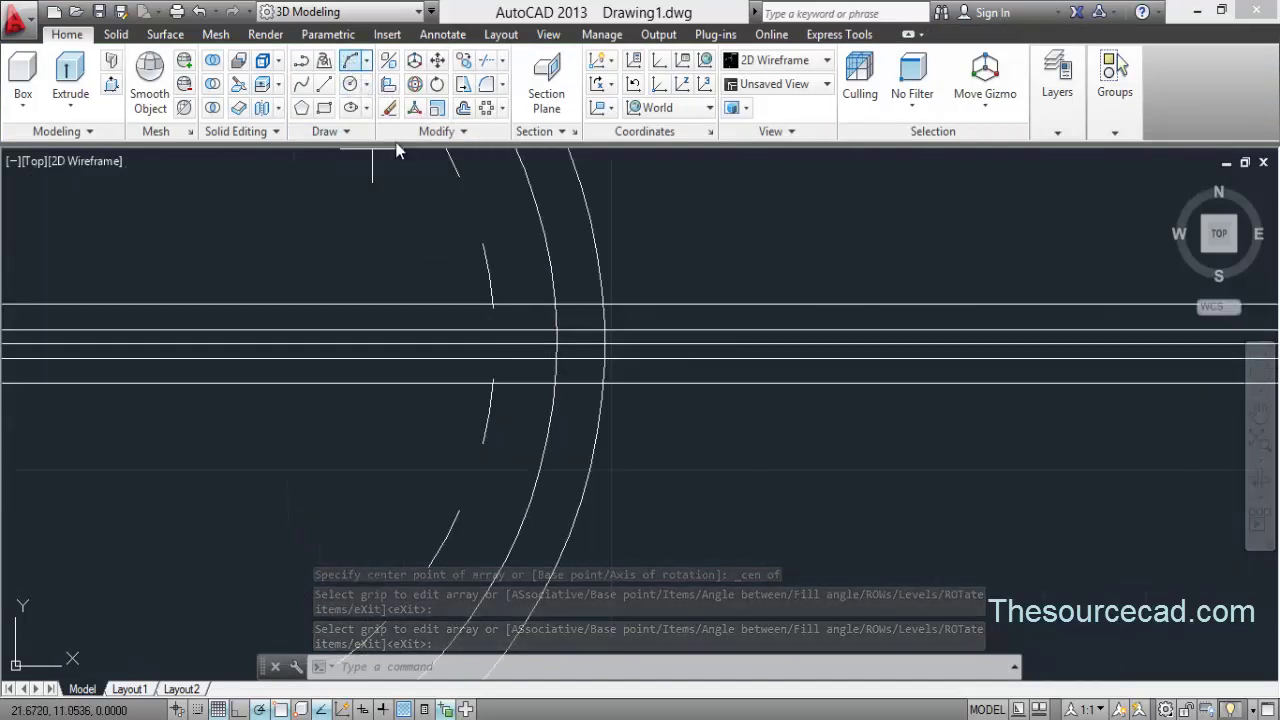
click(602, 333)
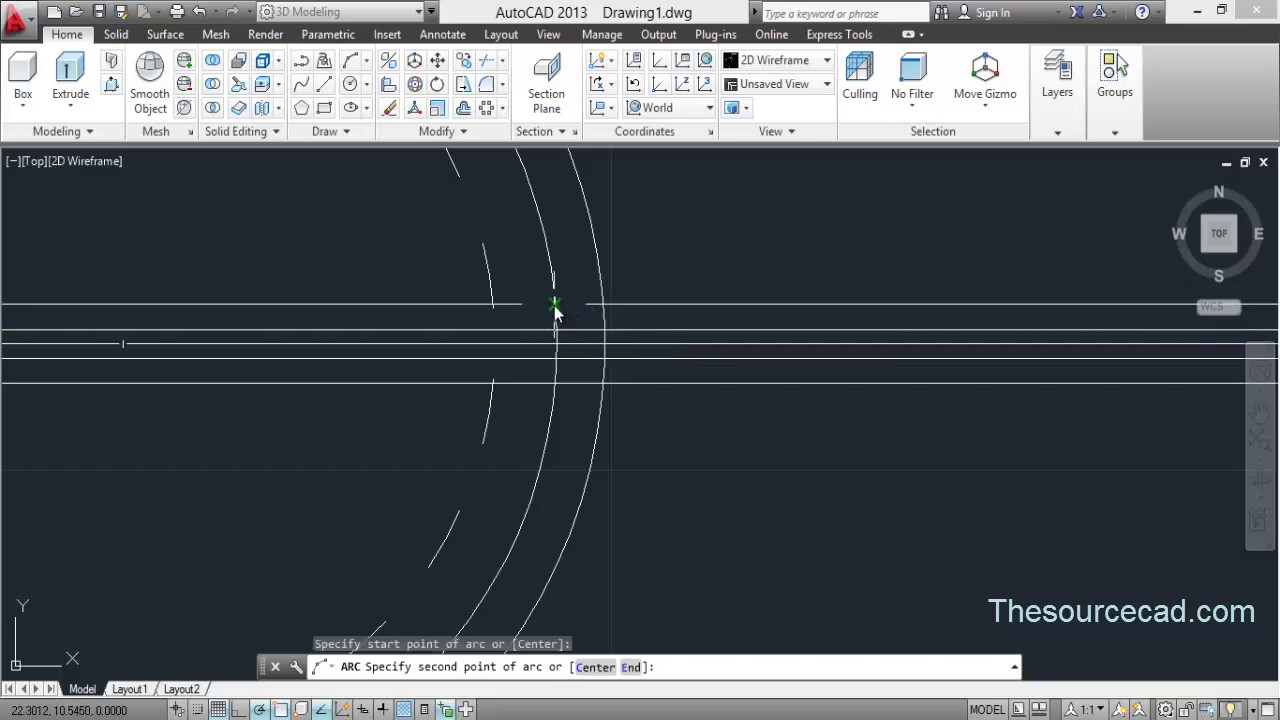
click(555, 305)
click(491, 307)
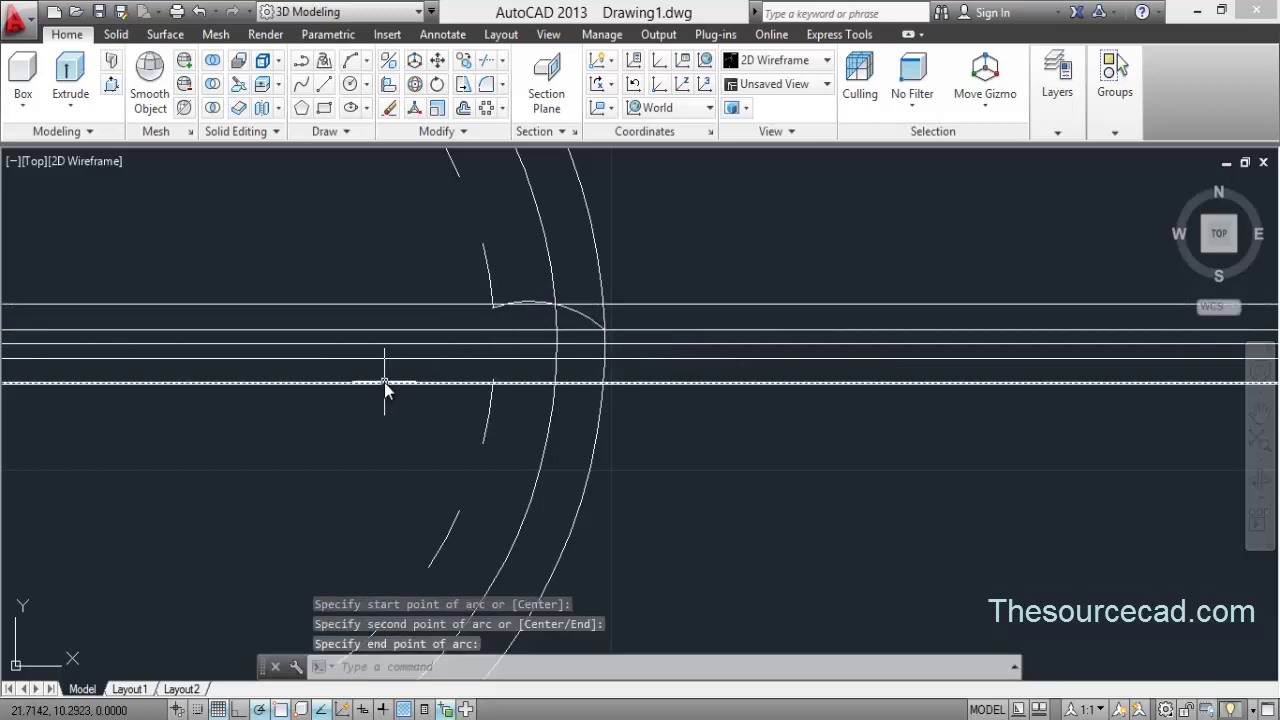
click(350, 61)
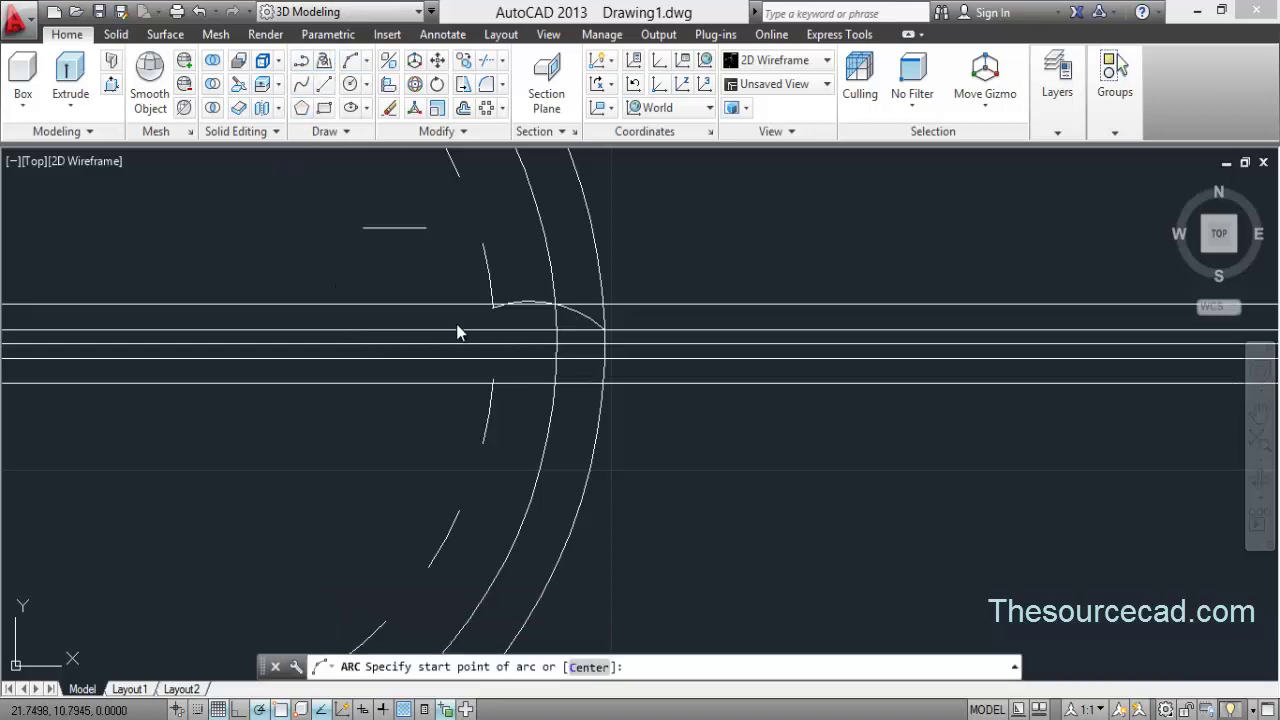
click(603, 357)
click(555, 383)
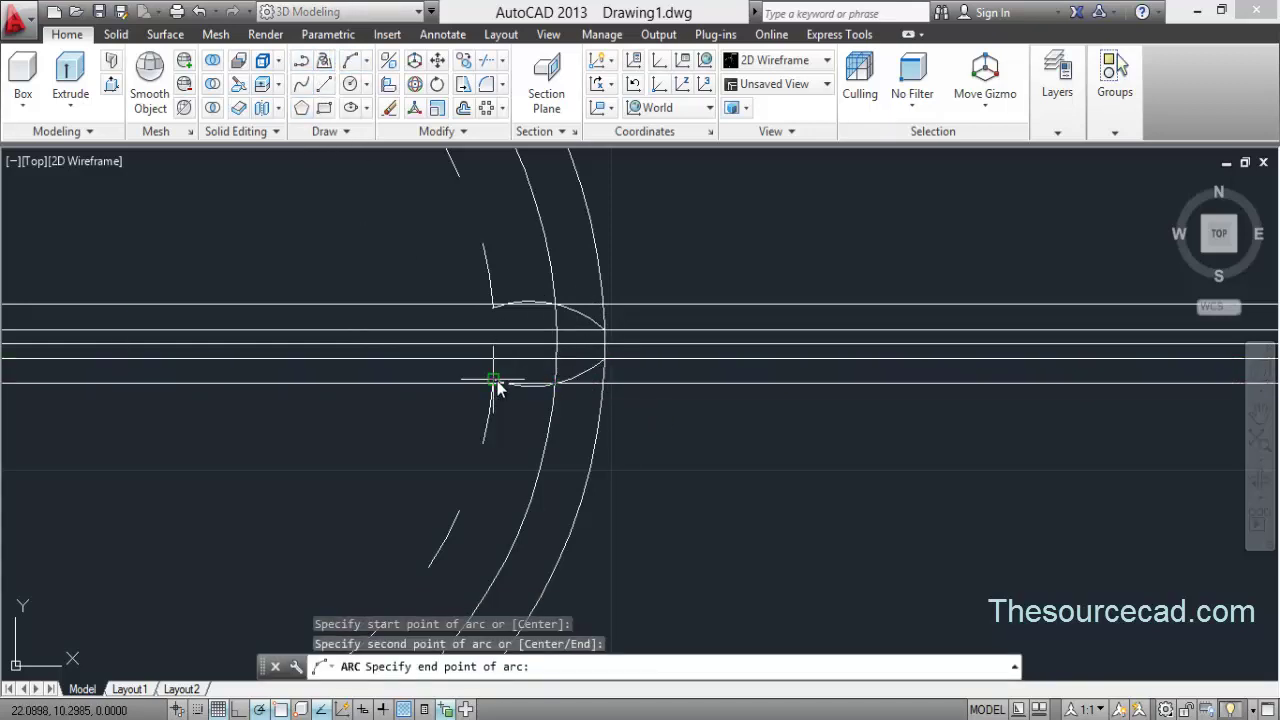
click(493, 381)
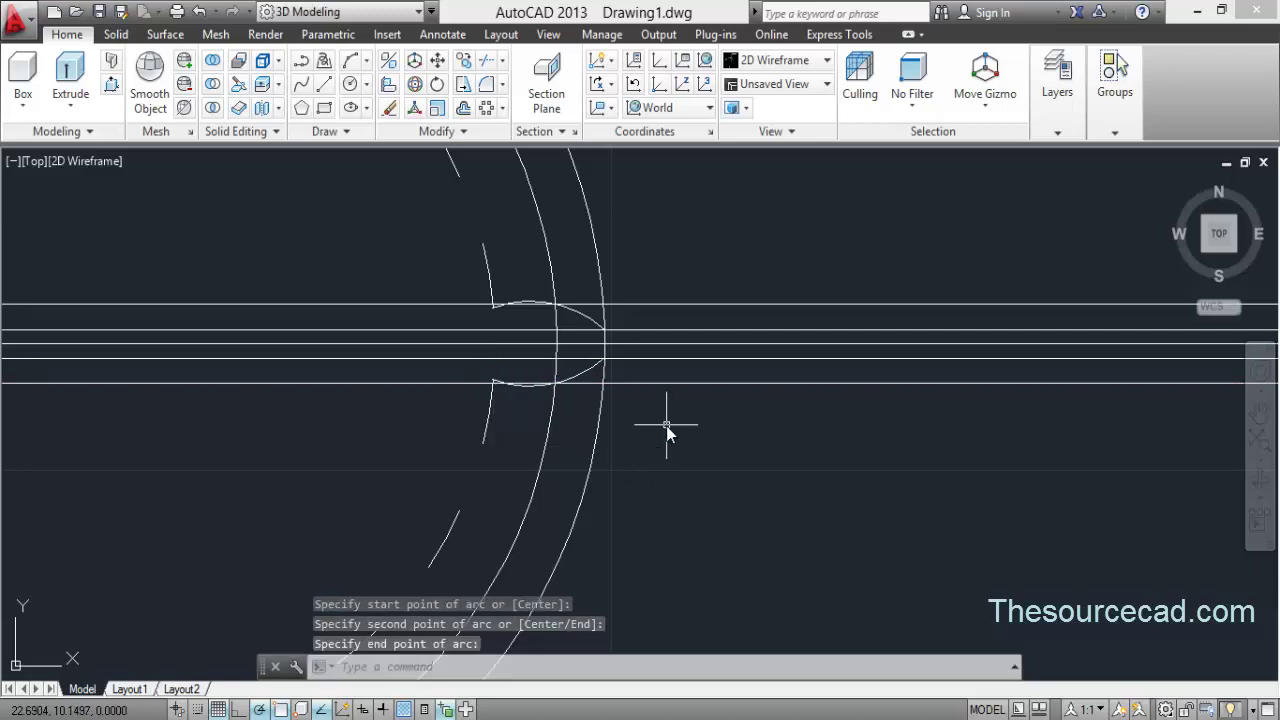
Erase the five horizontal parallel lines.
click(749, 431)
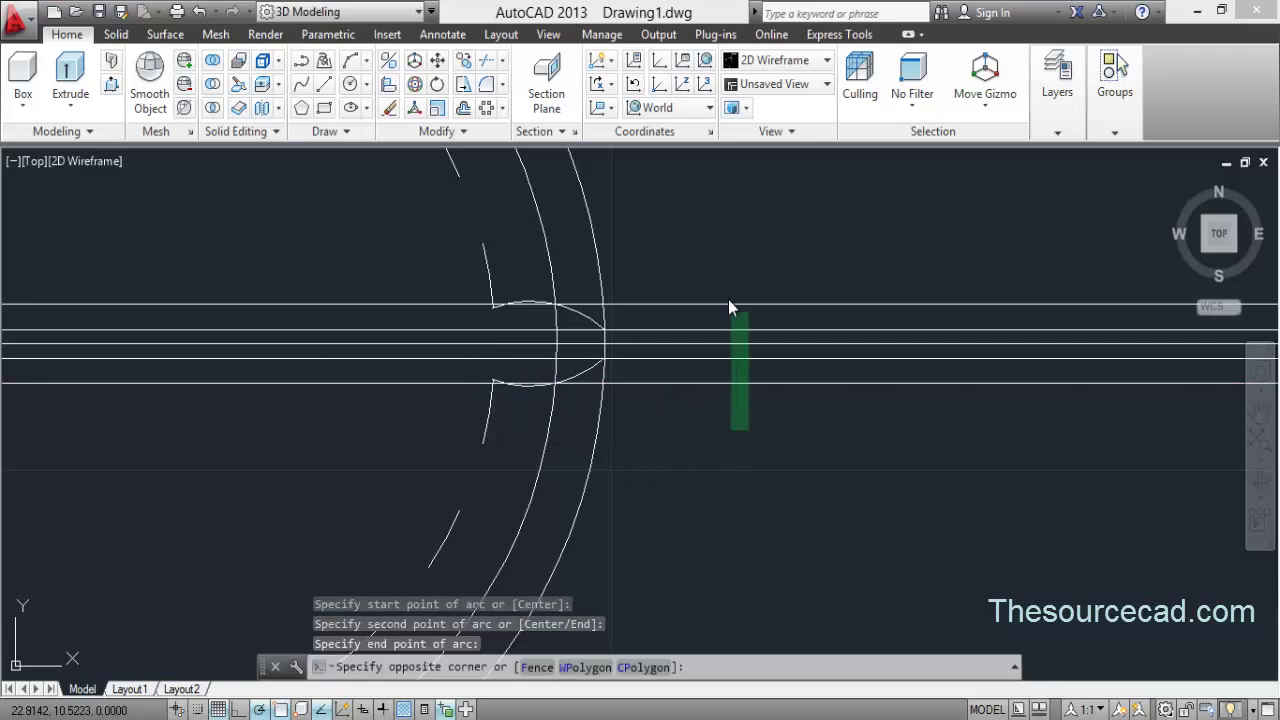
click(722, 271)
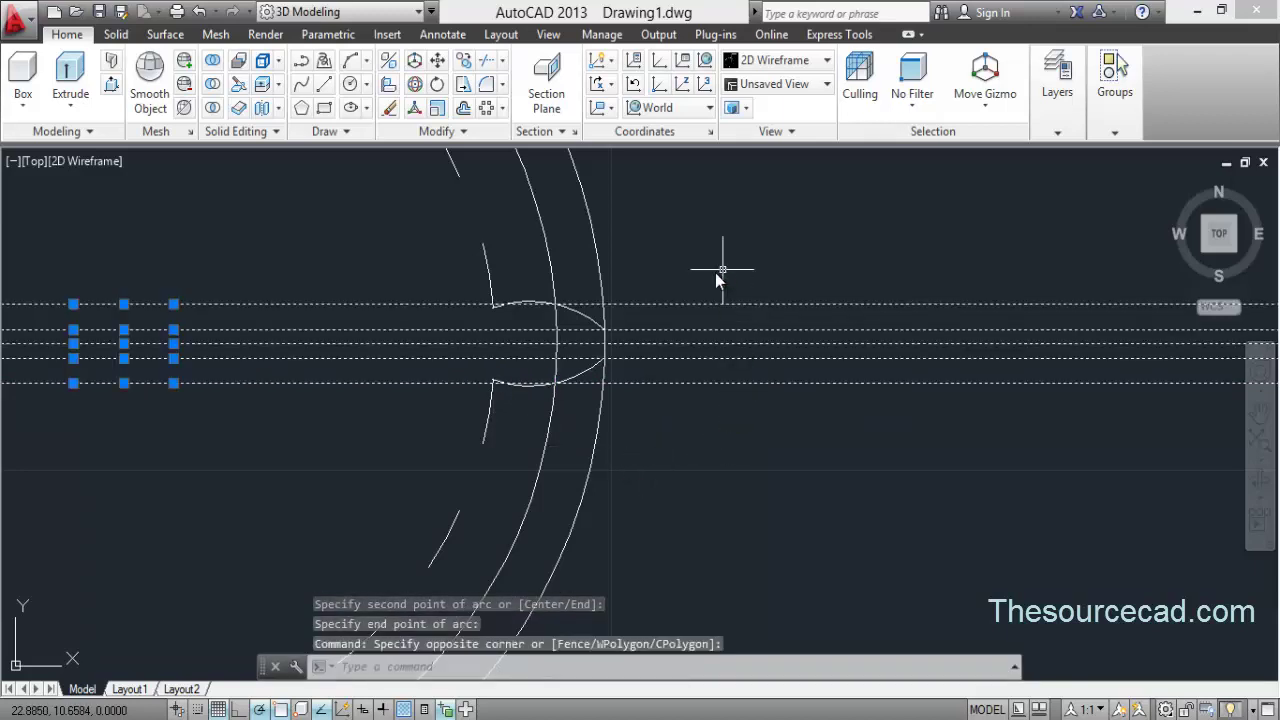
right_click(654, 234)
click(697, 356)
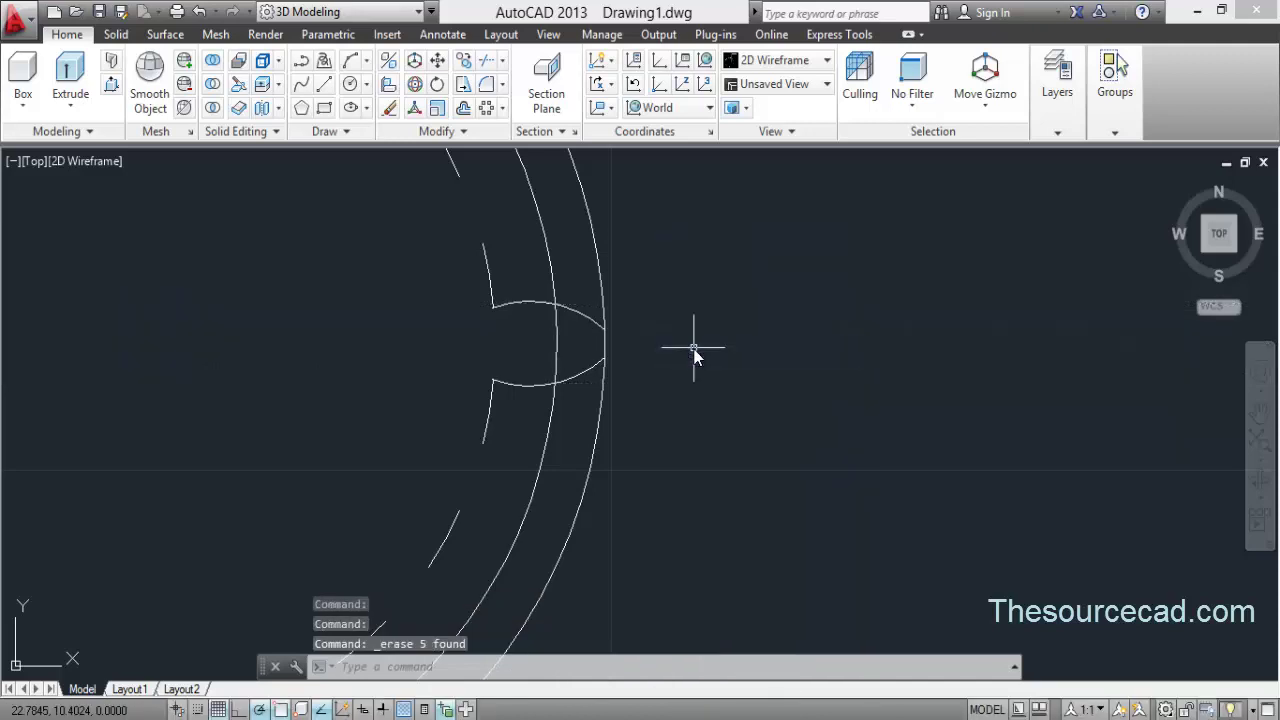
Fillet both tooth root corners with radius 0.062.
click(486, 86)
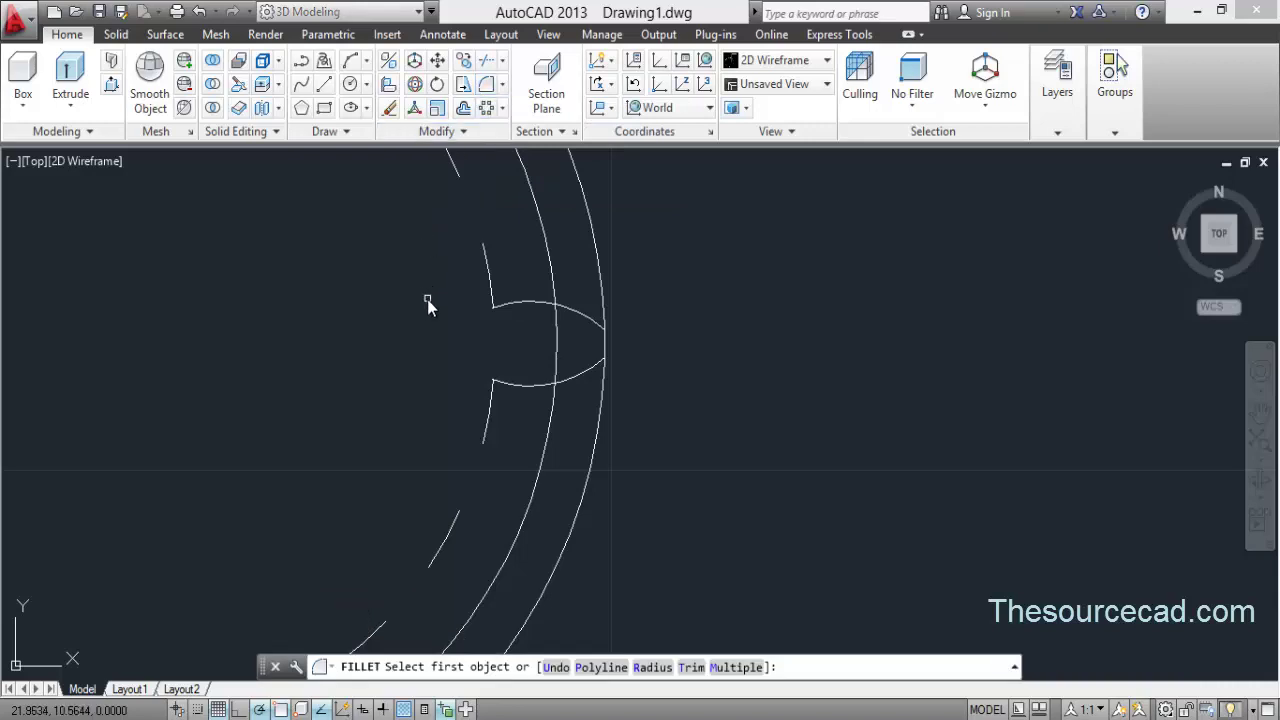
click(652, 667)
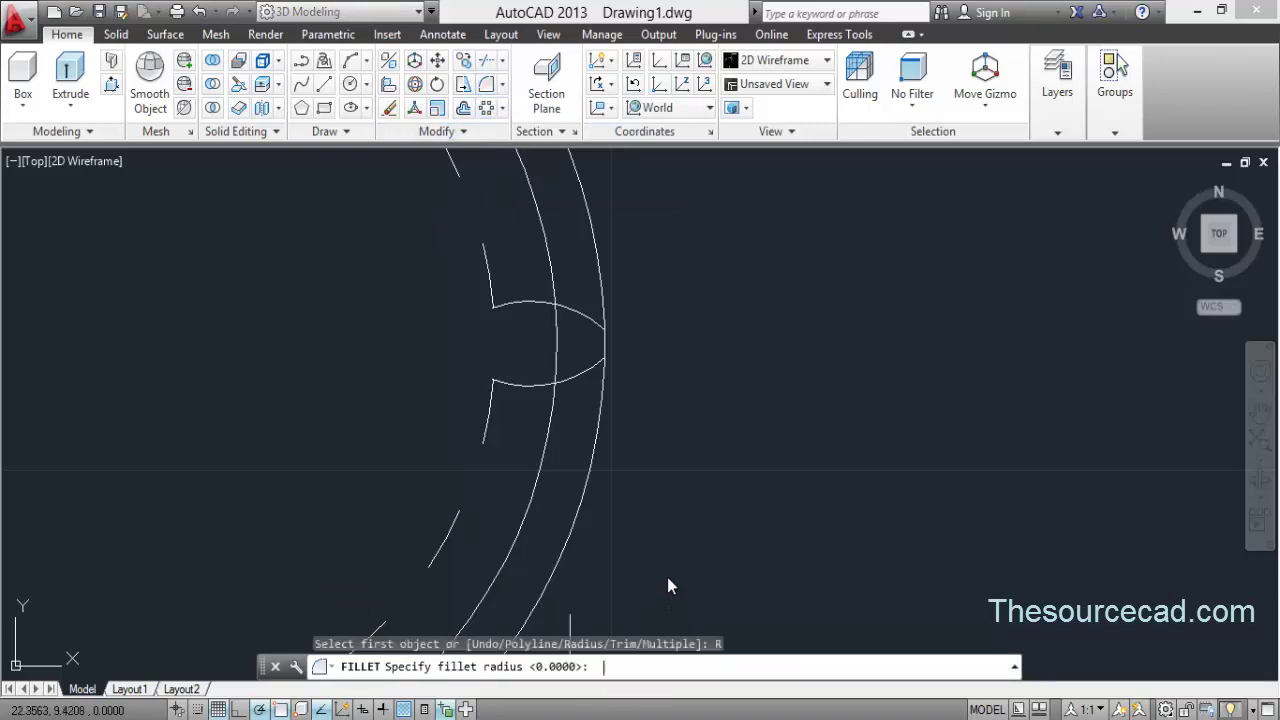
text(0.062)
key(Return)
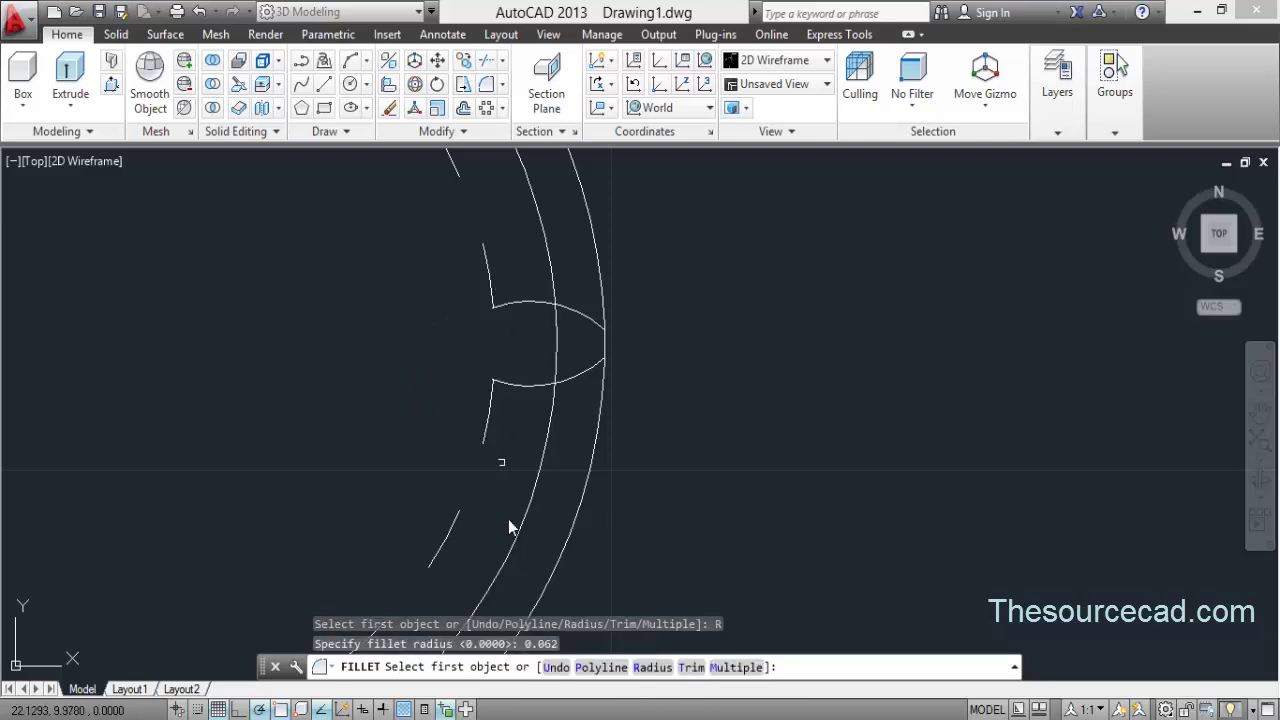
click(737, 667)
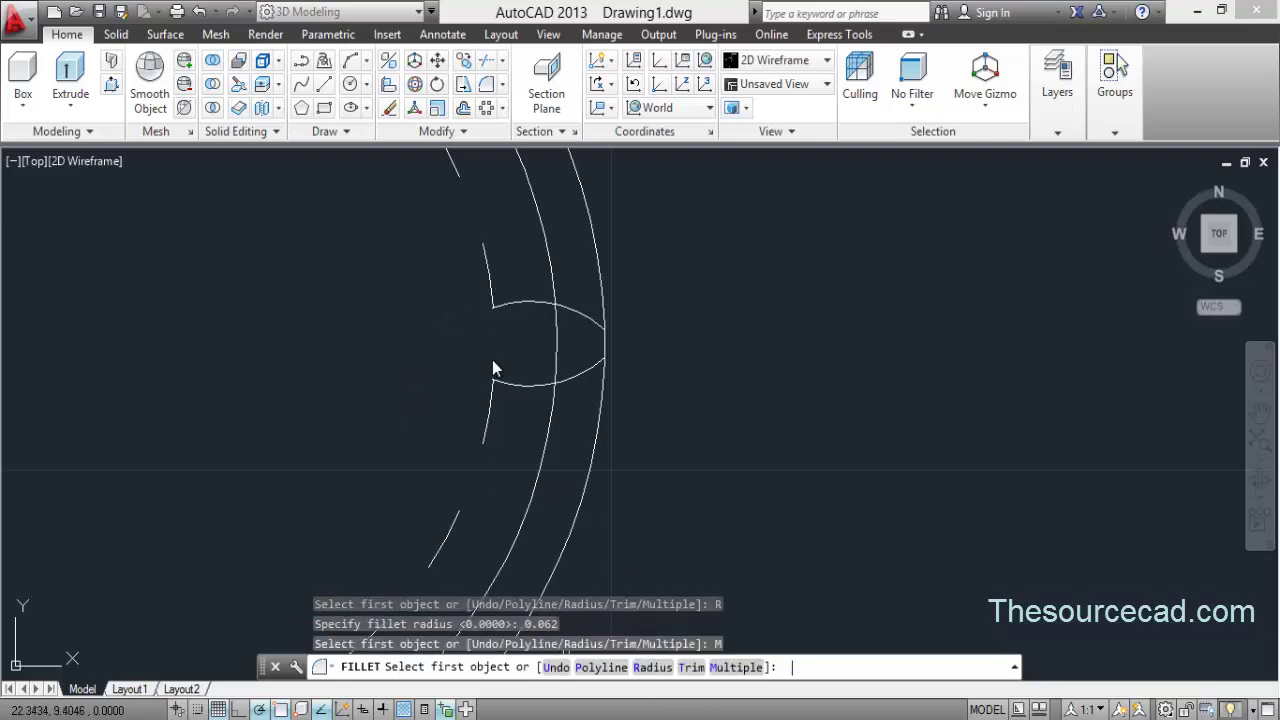
click(489, 287)
click(508, 303)
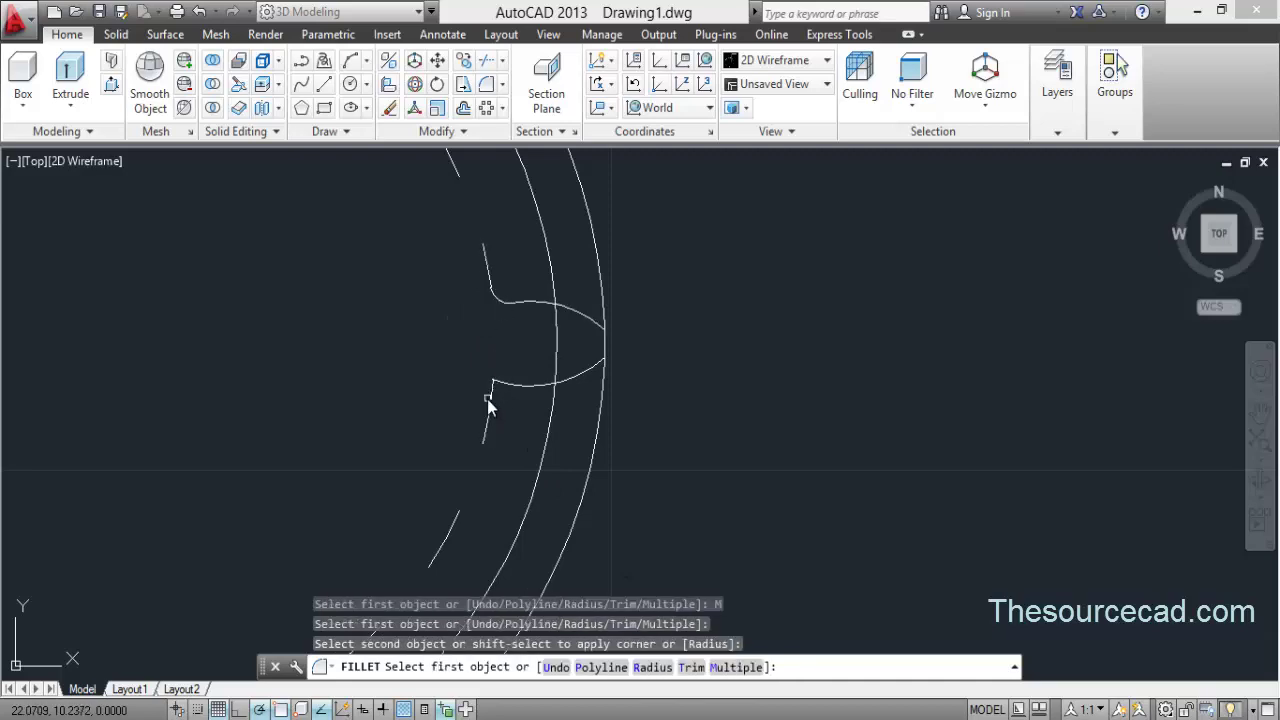
click(494, 393)
click(500, 386)
Trim the outer arc away across the tooth, leaving its short tip.
click(486, 63)
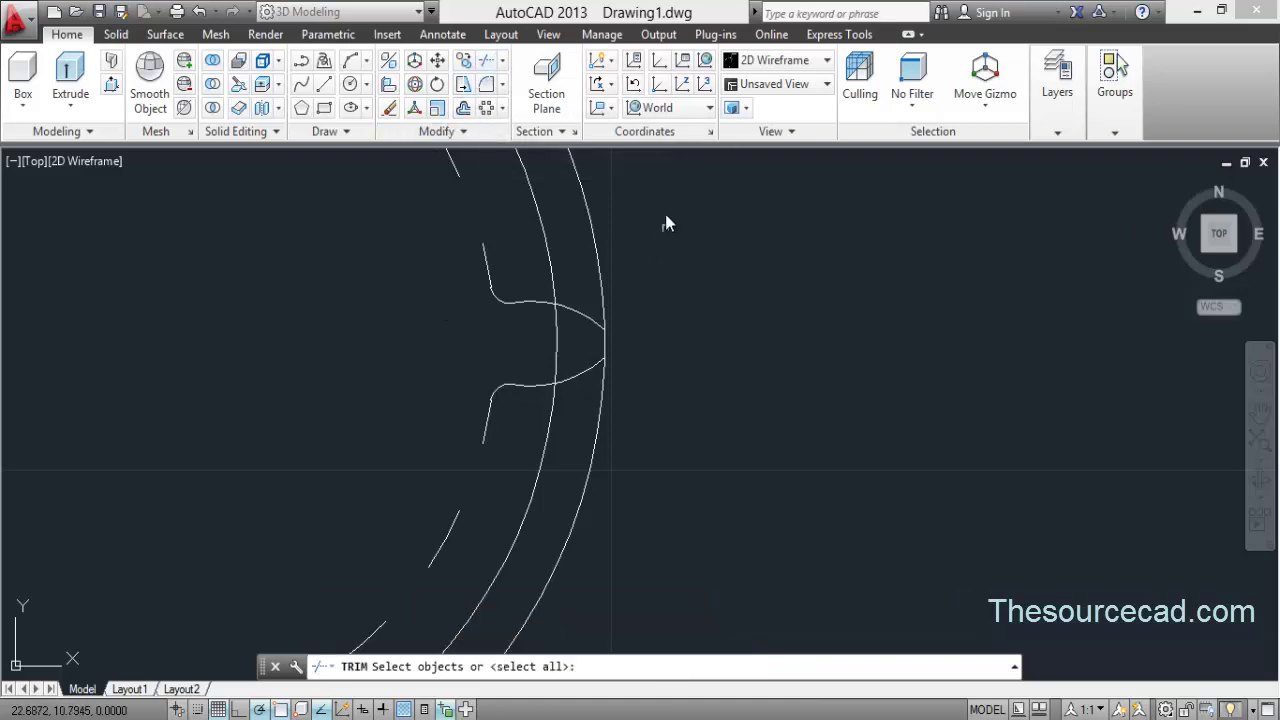
click(579, 225)
right_click(597, 228)
click(610, 243)
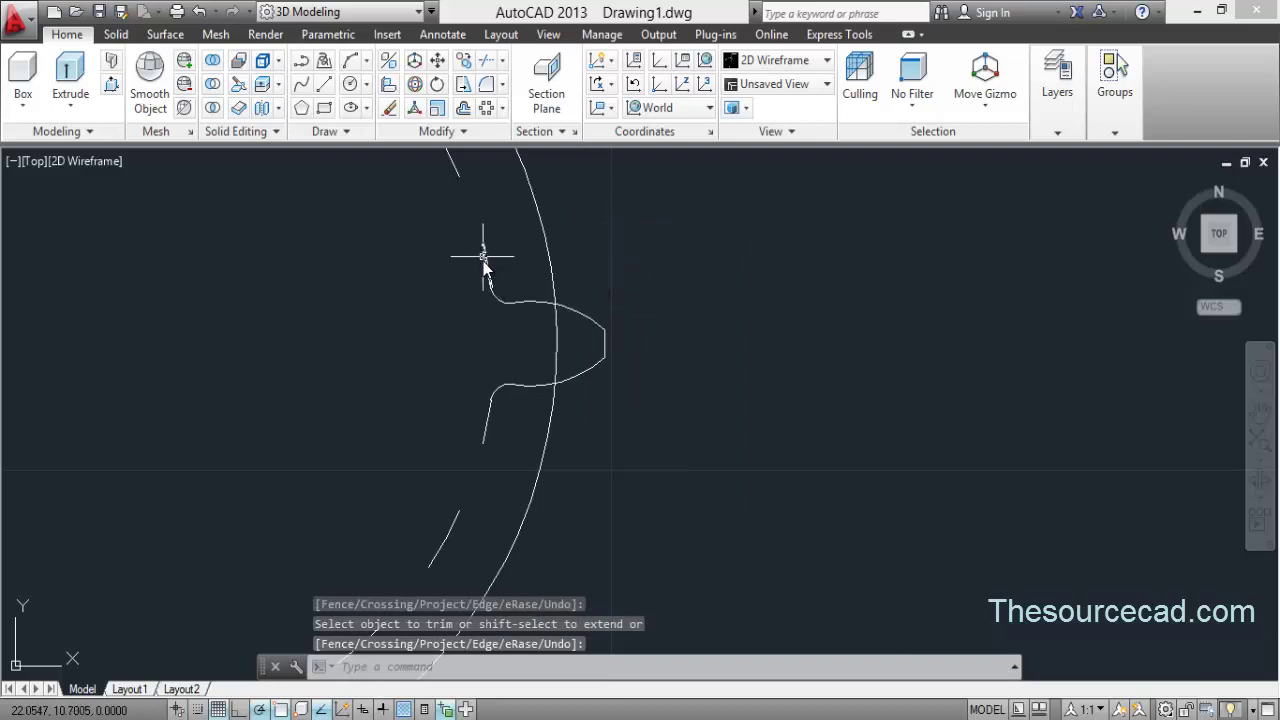
scroll(483, 261, down, 3)
Erase the 16 dashed inner-ring segments and the two leftover stubs.
mouse_move(457, 317)
middle_down()
mouse_move(503, 346)
mouse_move(509, 380)
mouse_move(333, 203)
middle_up()
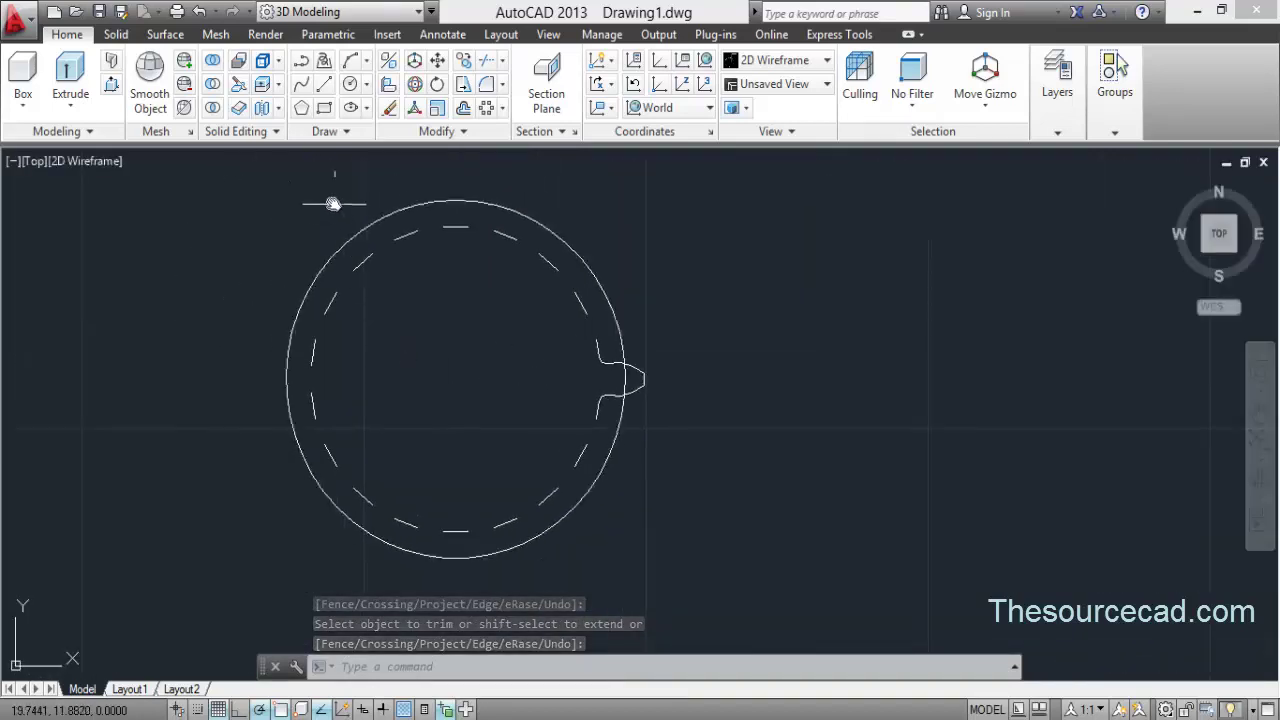
click(298, 182)
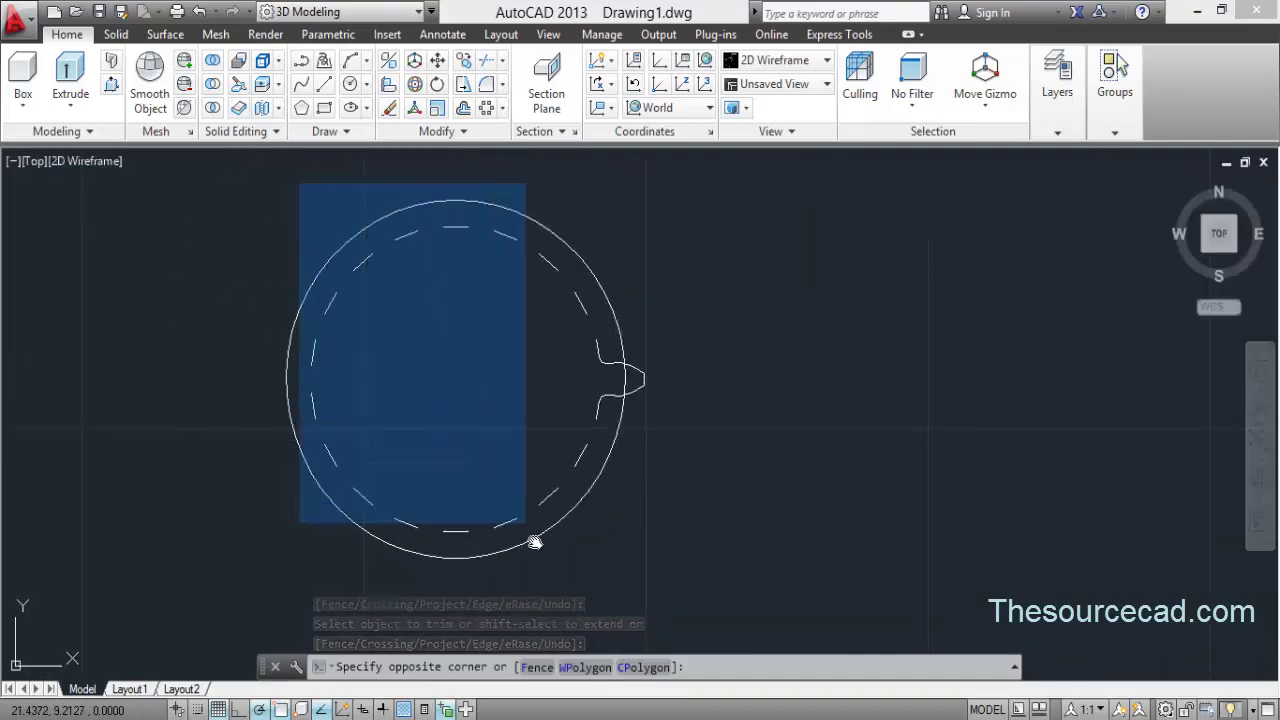
click(586, 601)
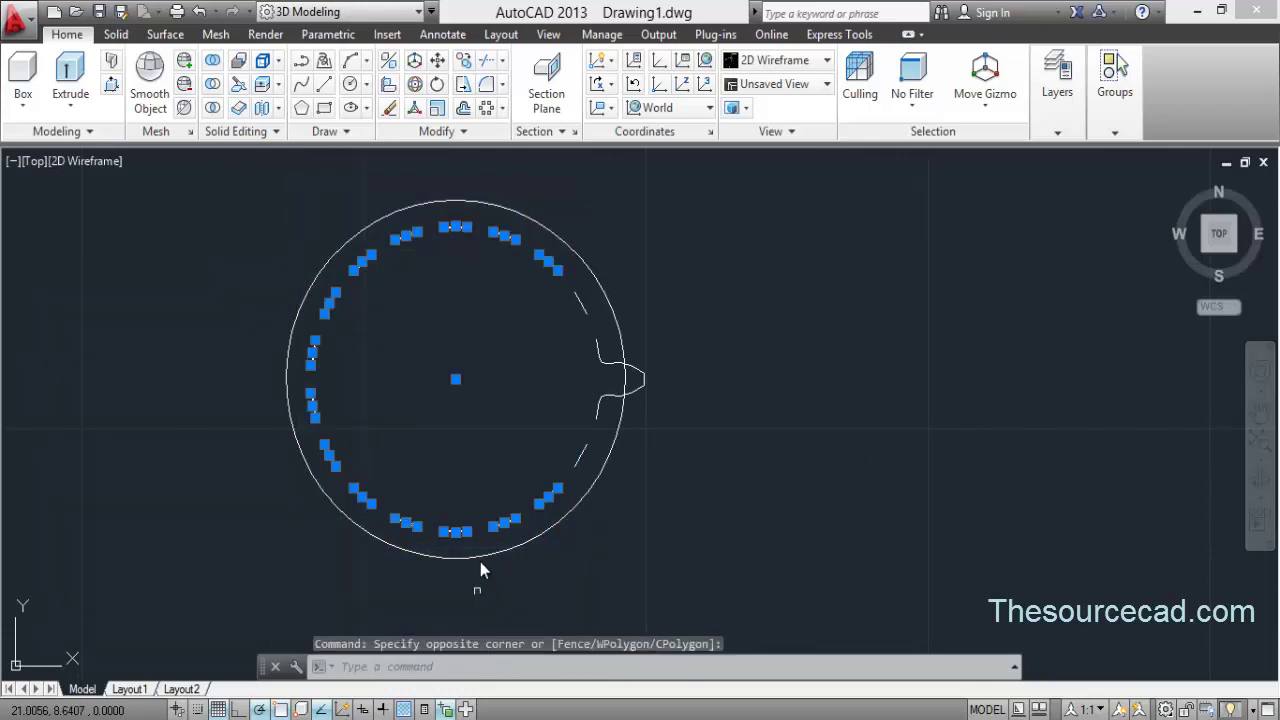
click(580, 301)
click(576, 461)
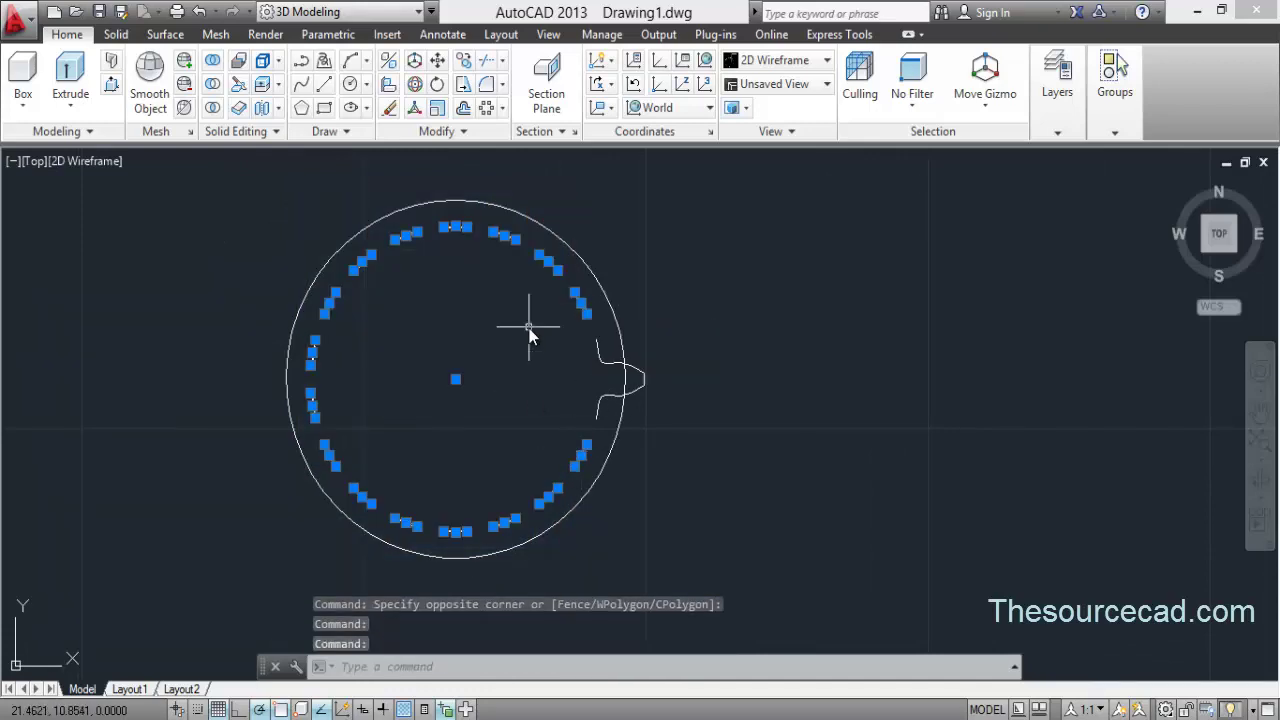
right_click(529, 327)
click(557, 387)
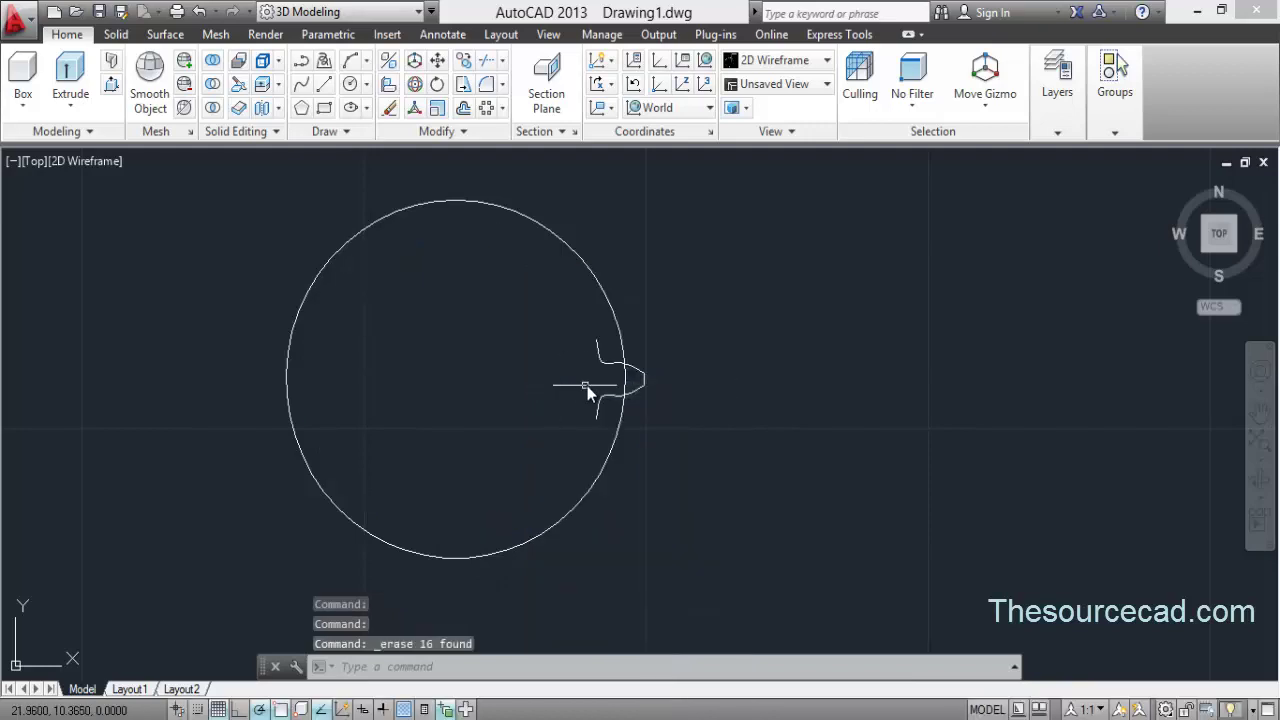
scroll(587, 388, up, 3)
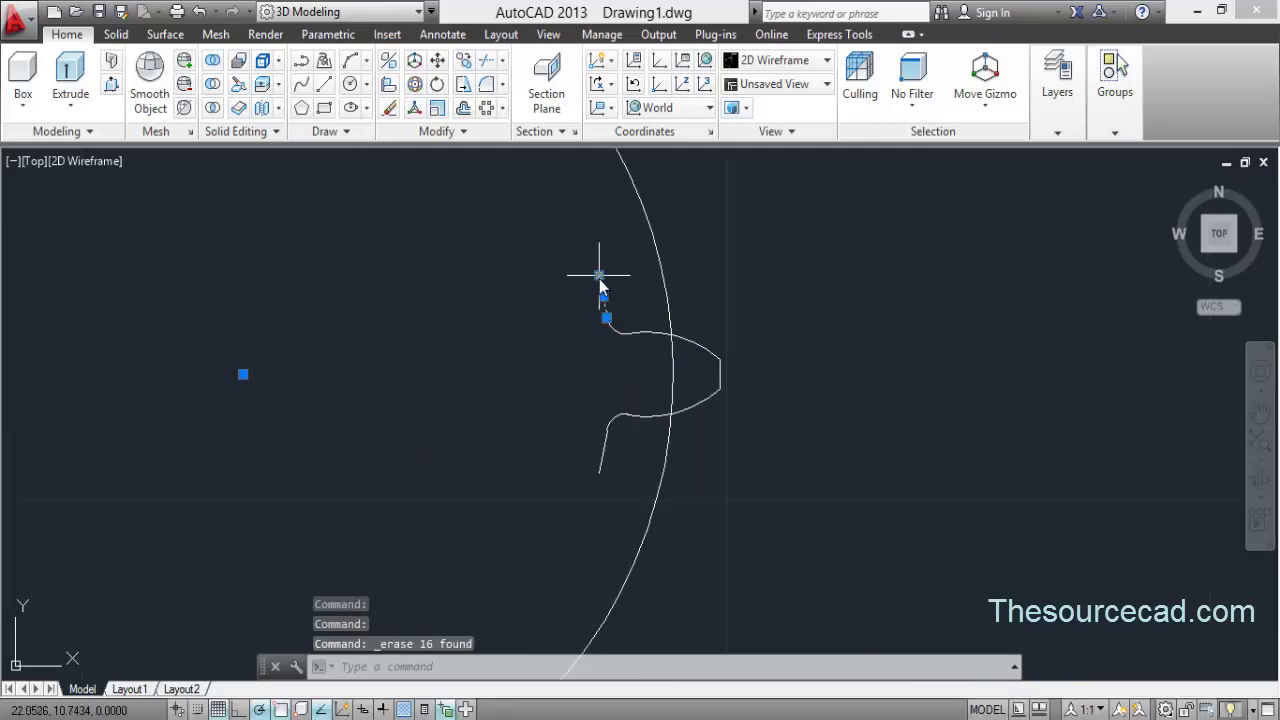
click(603, 477)
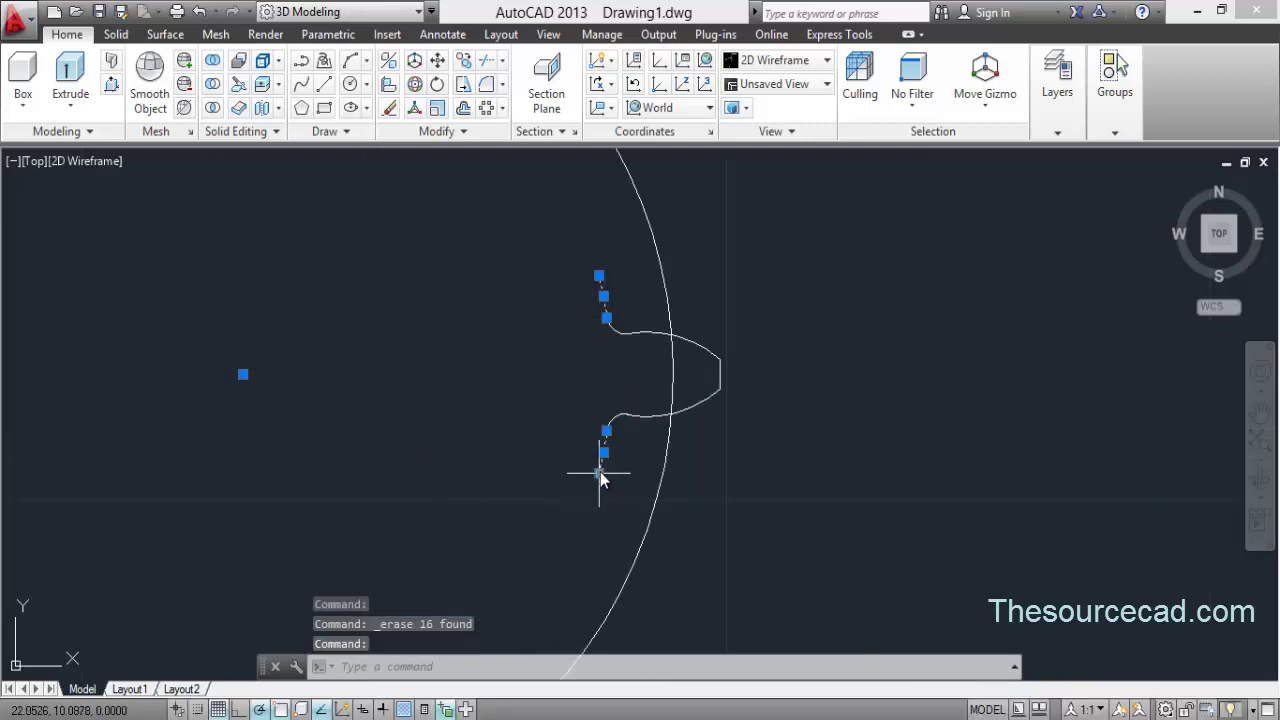
right_click(523, 285)
click(556, 390)
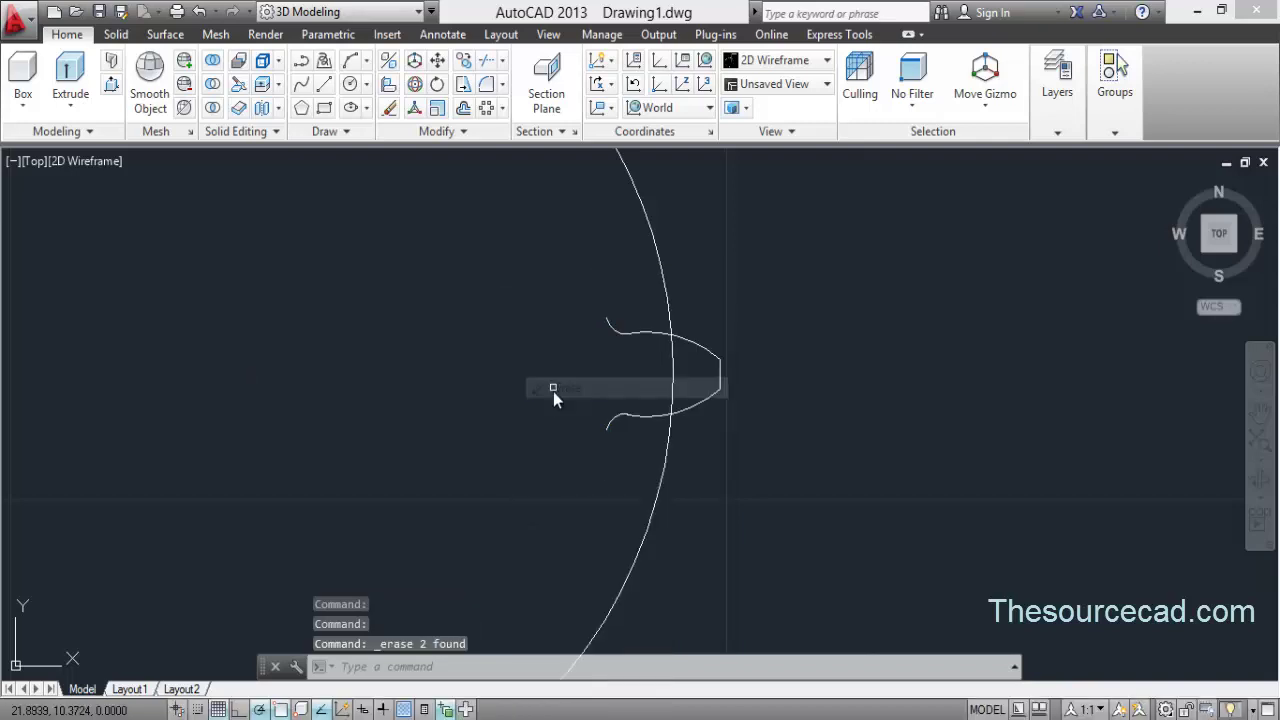
Join the five tooth pieces into a single polyline.
click(583, 297)
click(748, 467)
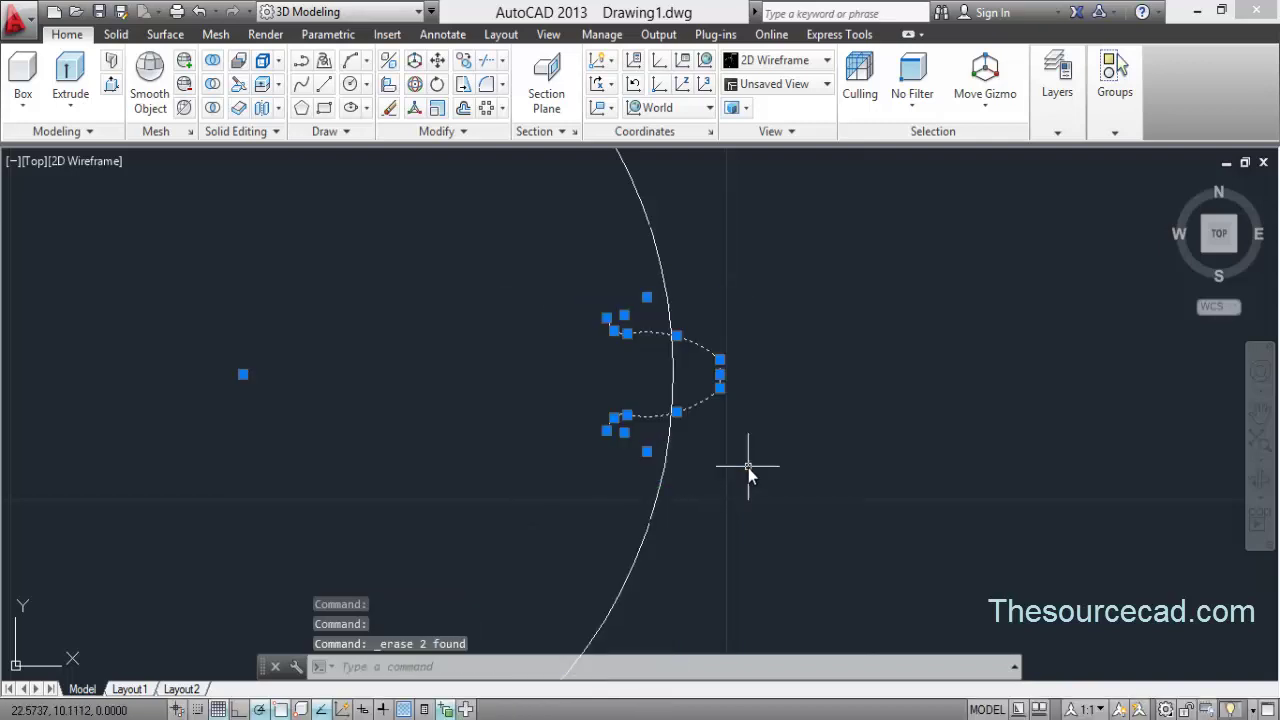
click(452, 131)
click(458, 178)
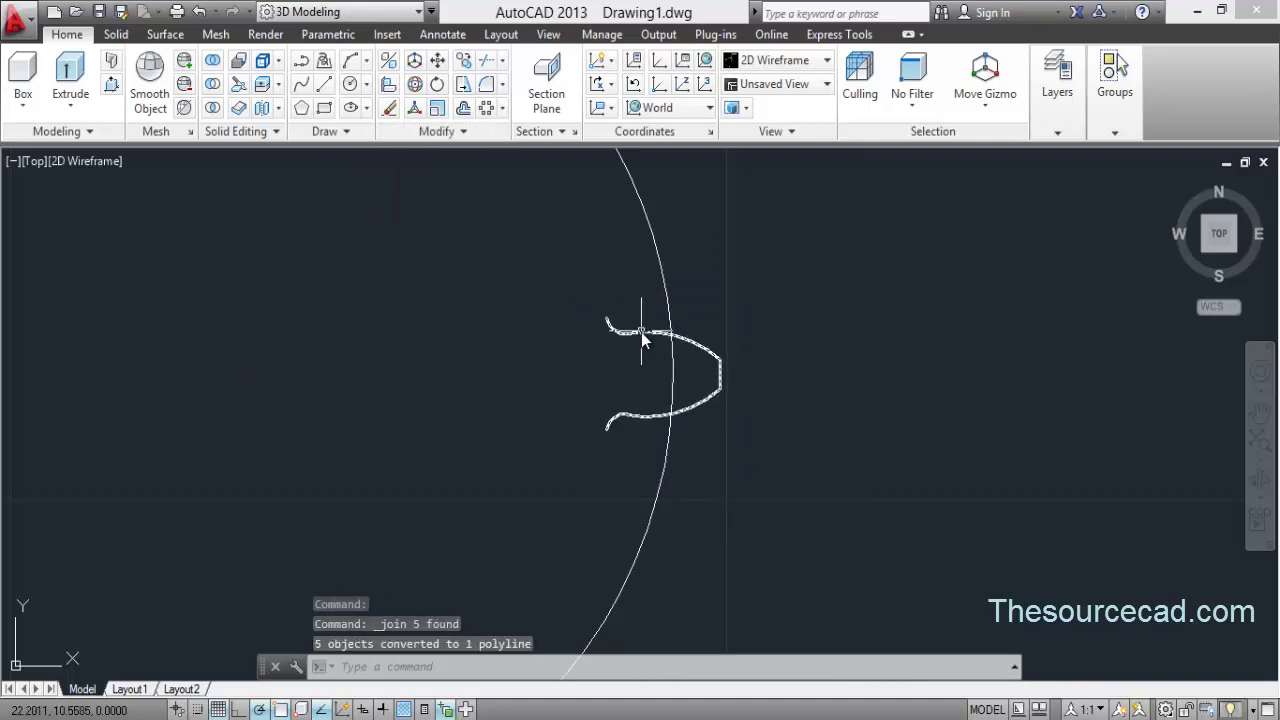
mouse_move(641, 332)
scroll(531, 359, down, 4)
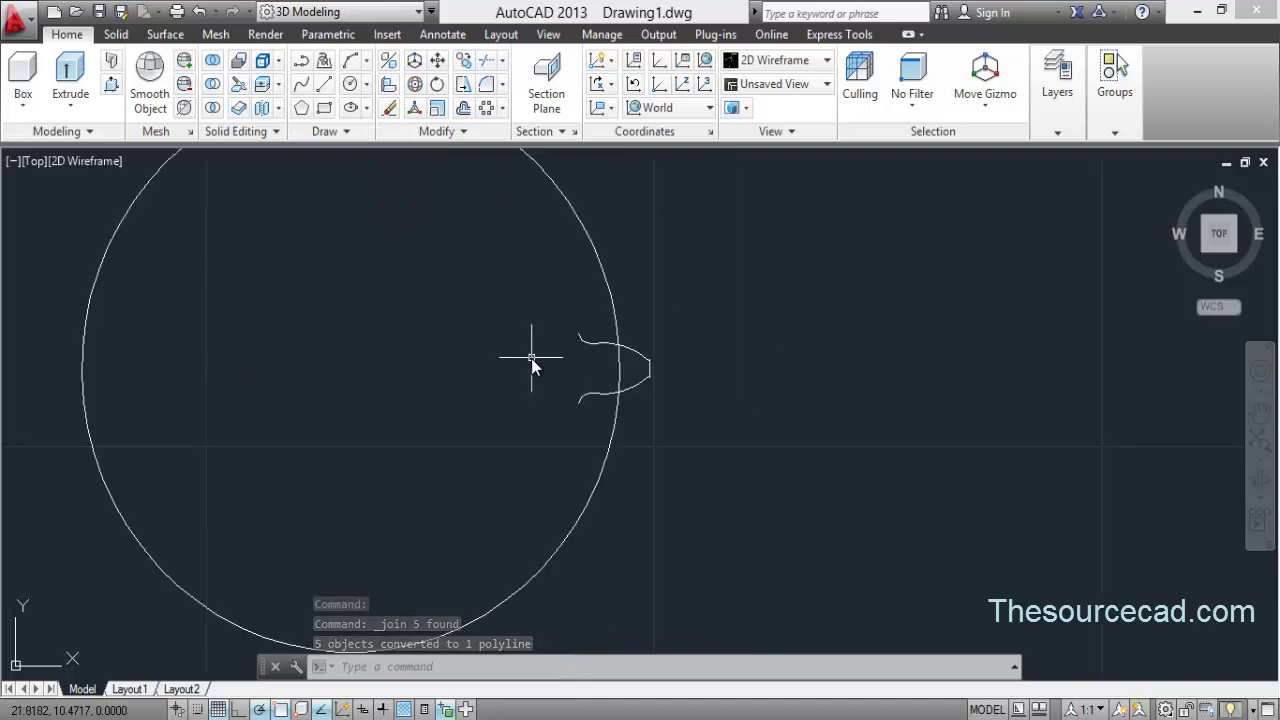
middle_drag(482, 378, 523, 365)
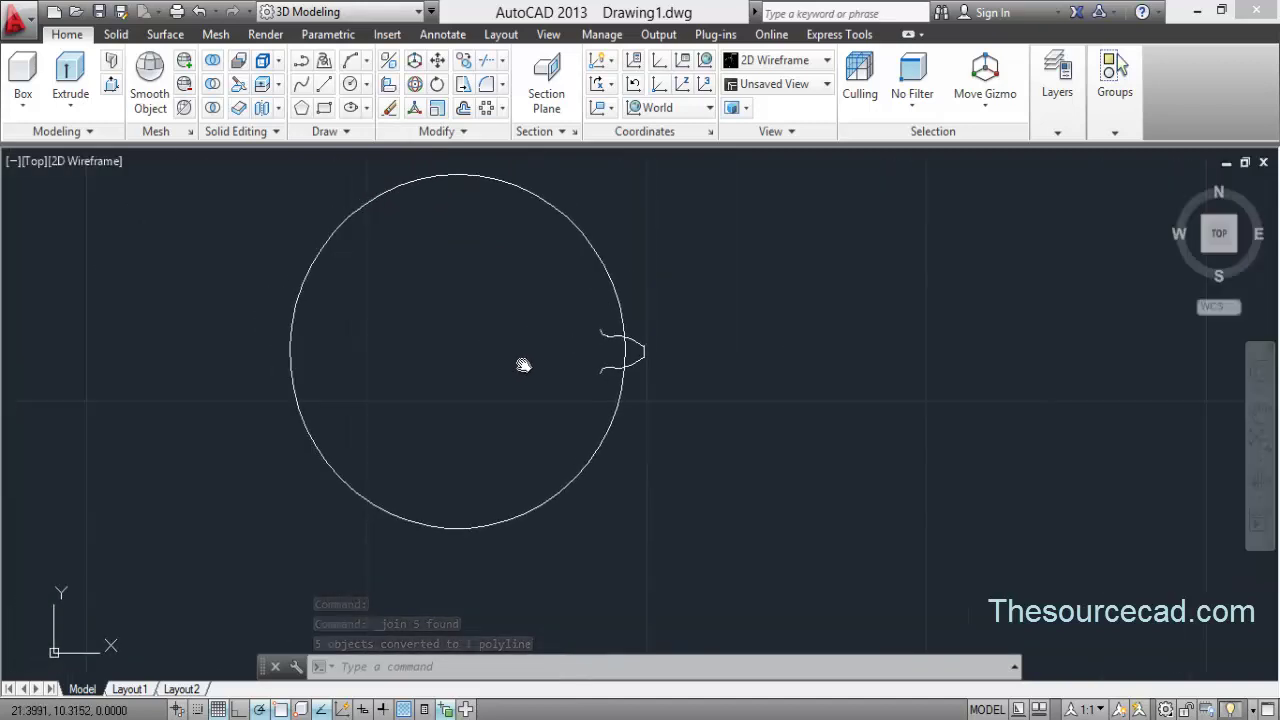
Polar-array the joined tooth 18 times, 20° apart, around the circle's centre.
click(487, 108)
click(604, 345)
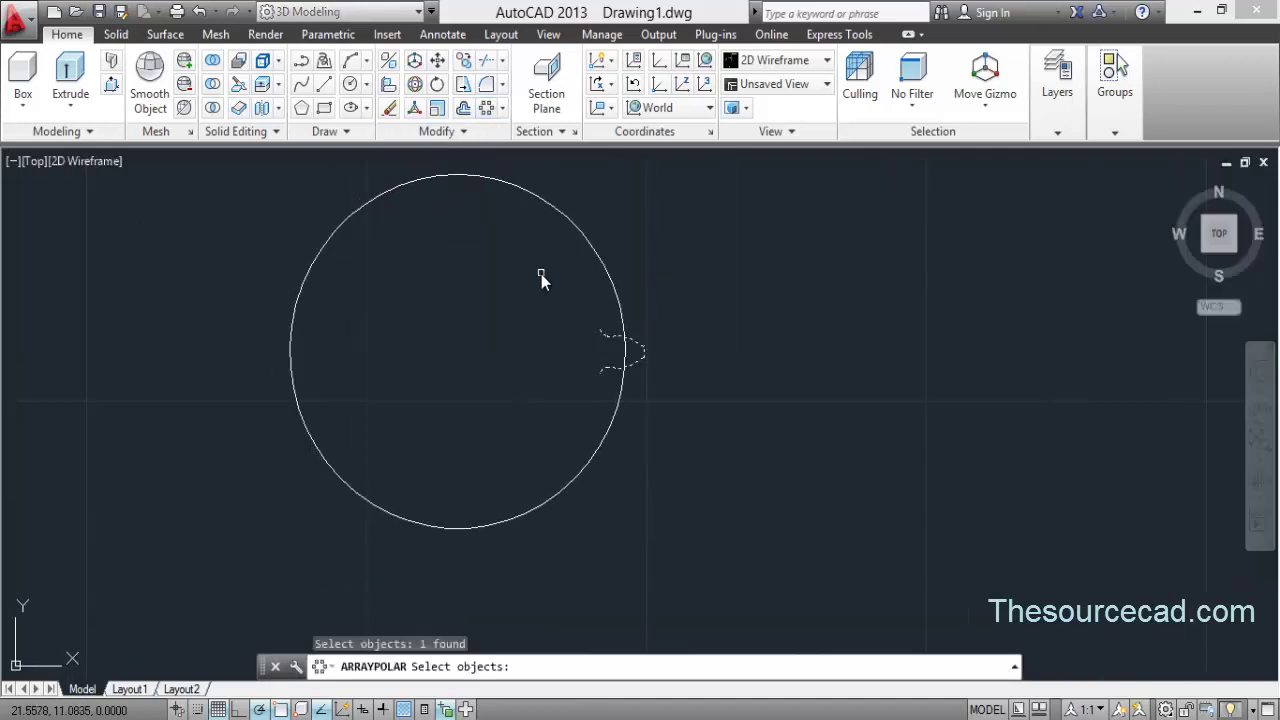
key(Return)
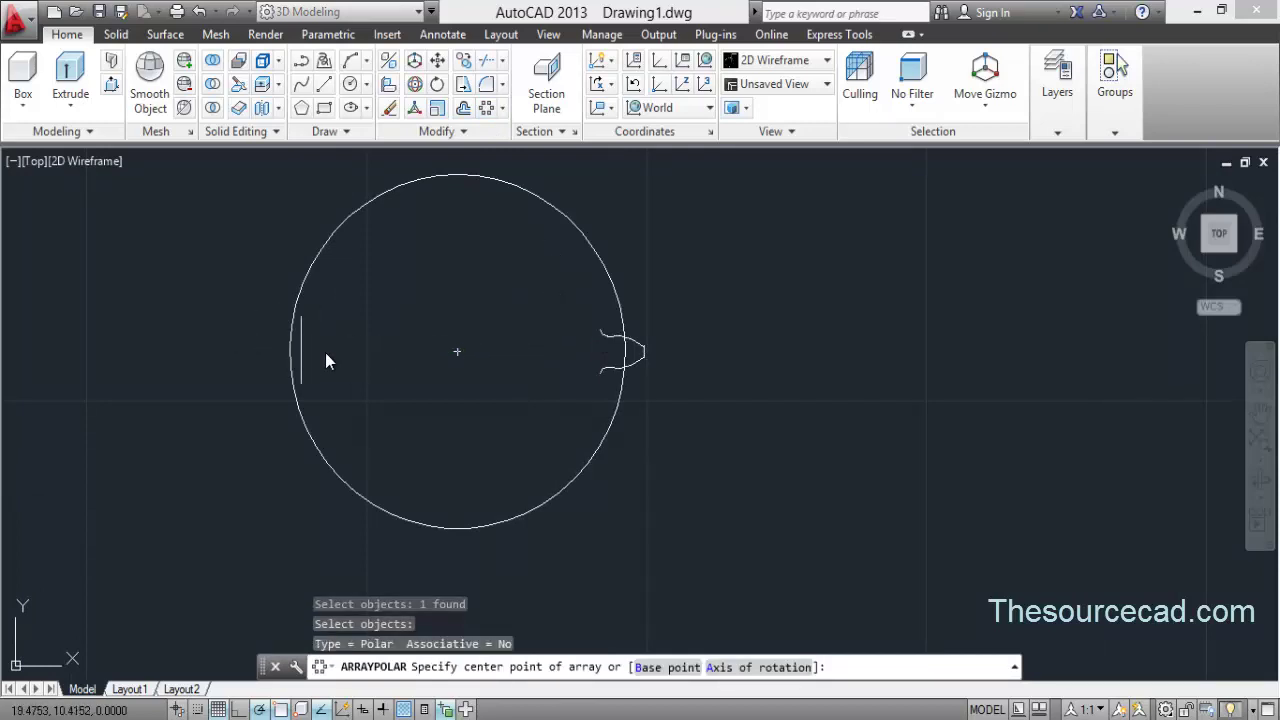
click(455, 353)
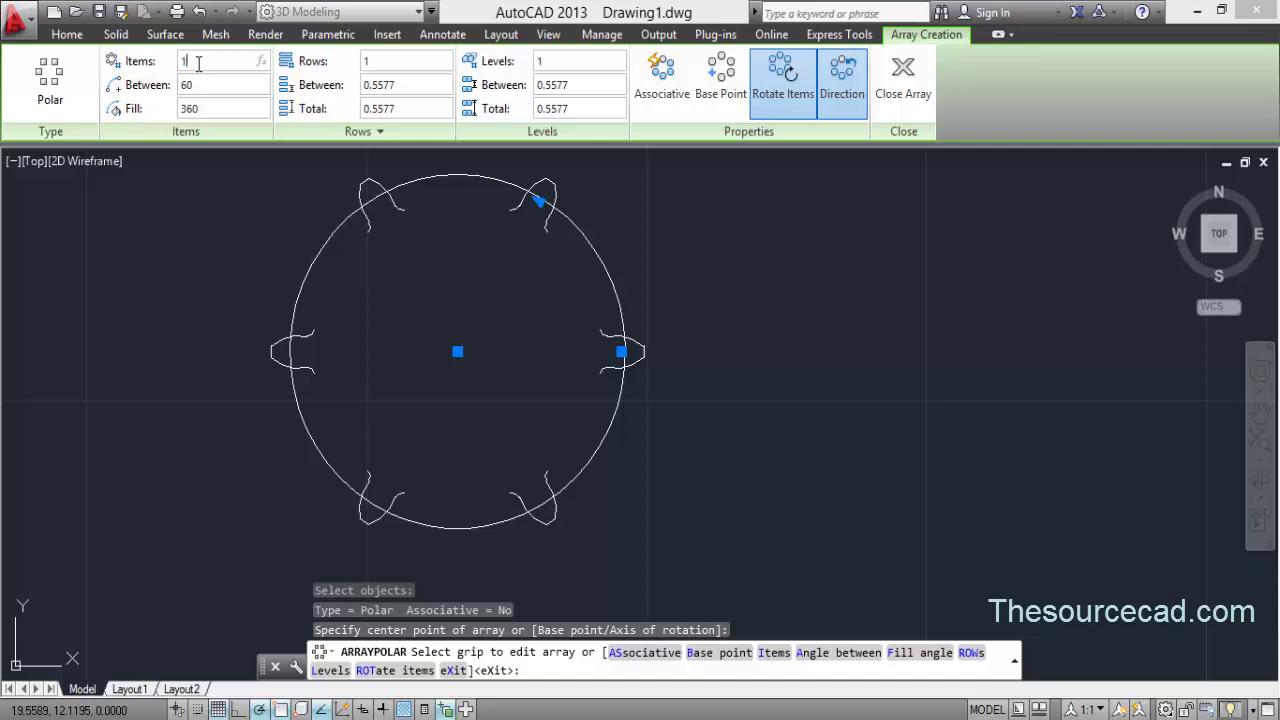
key(Return)
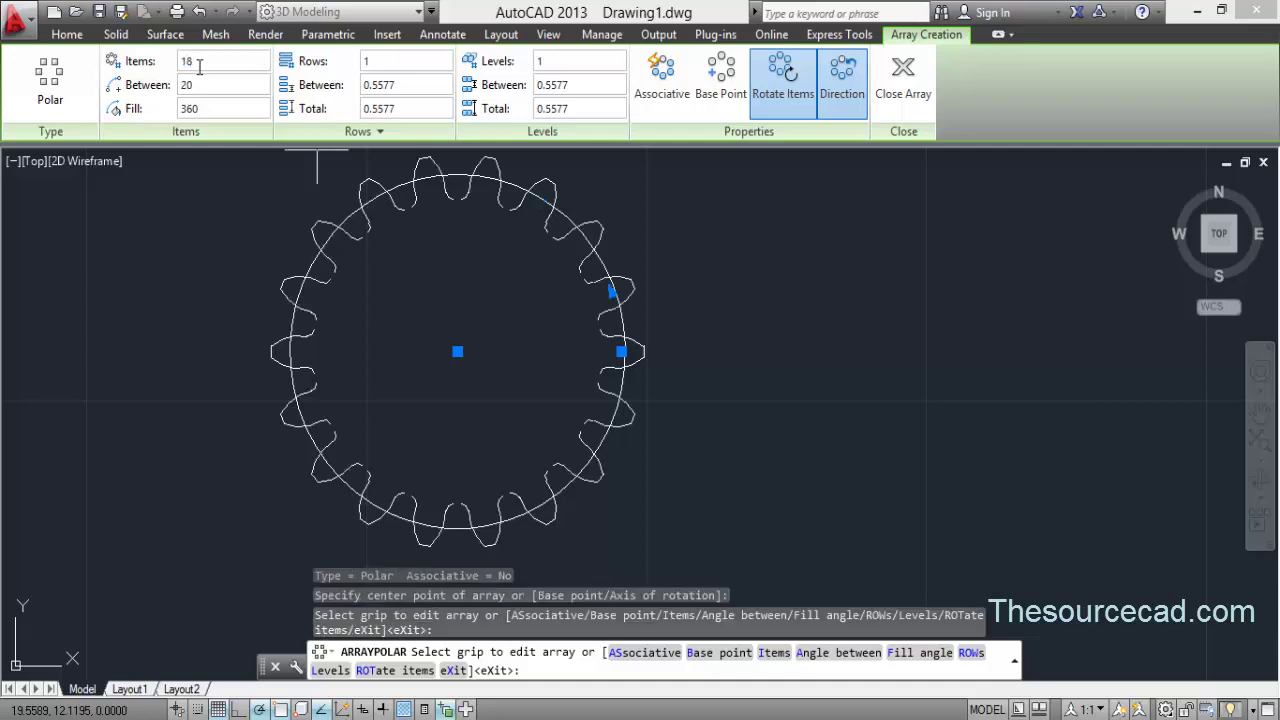
click(900, 96)
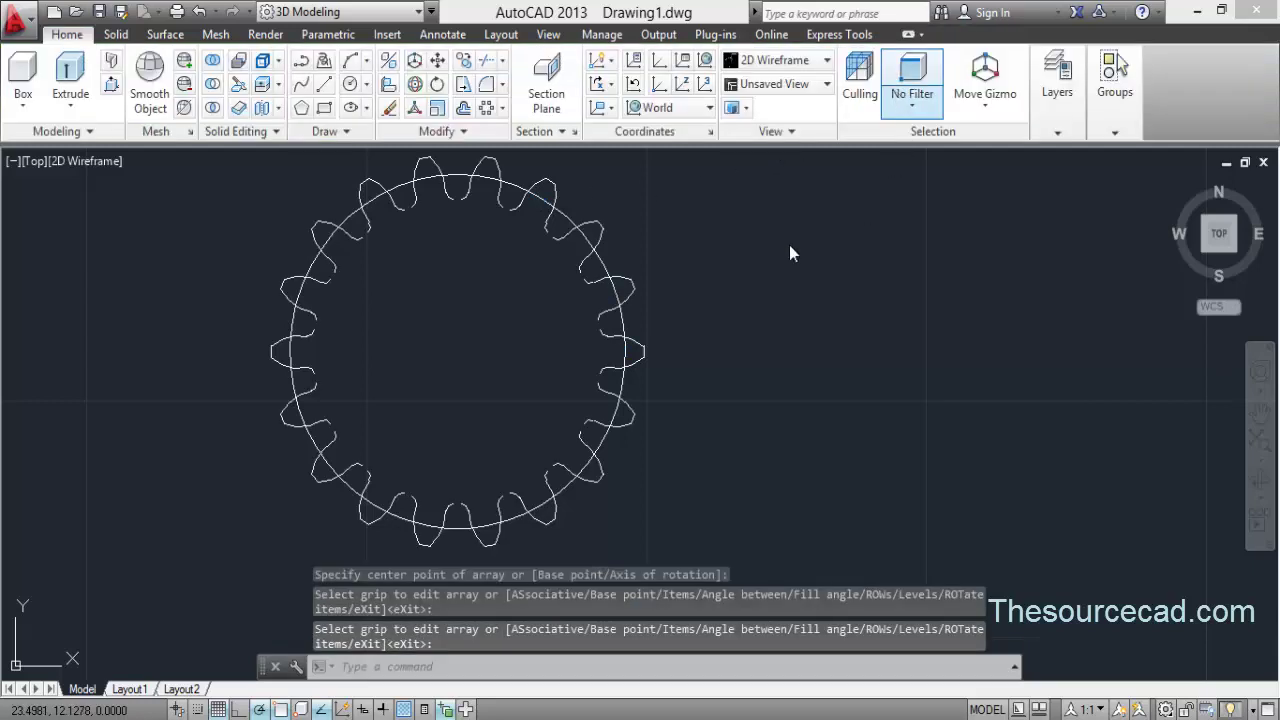
Bridge the flank ends of two adjacent teeth with a blend curve.
scroll(552, 288, up, 6)
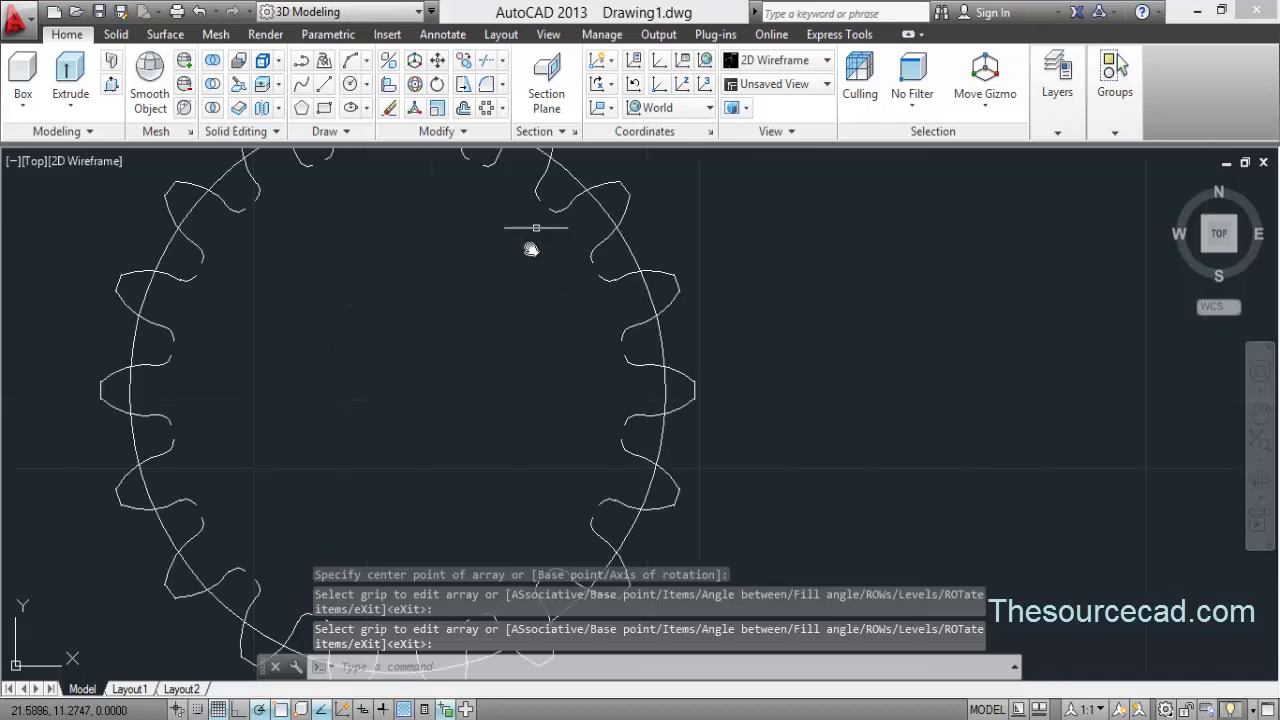
middle_drag(466, 261, 430, 316)
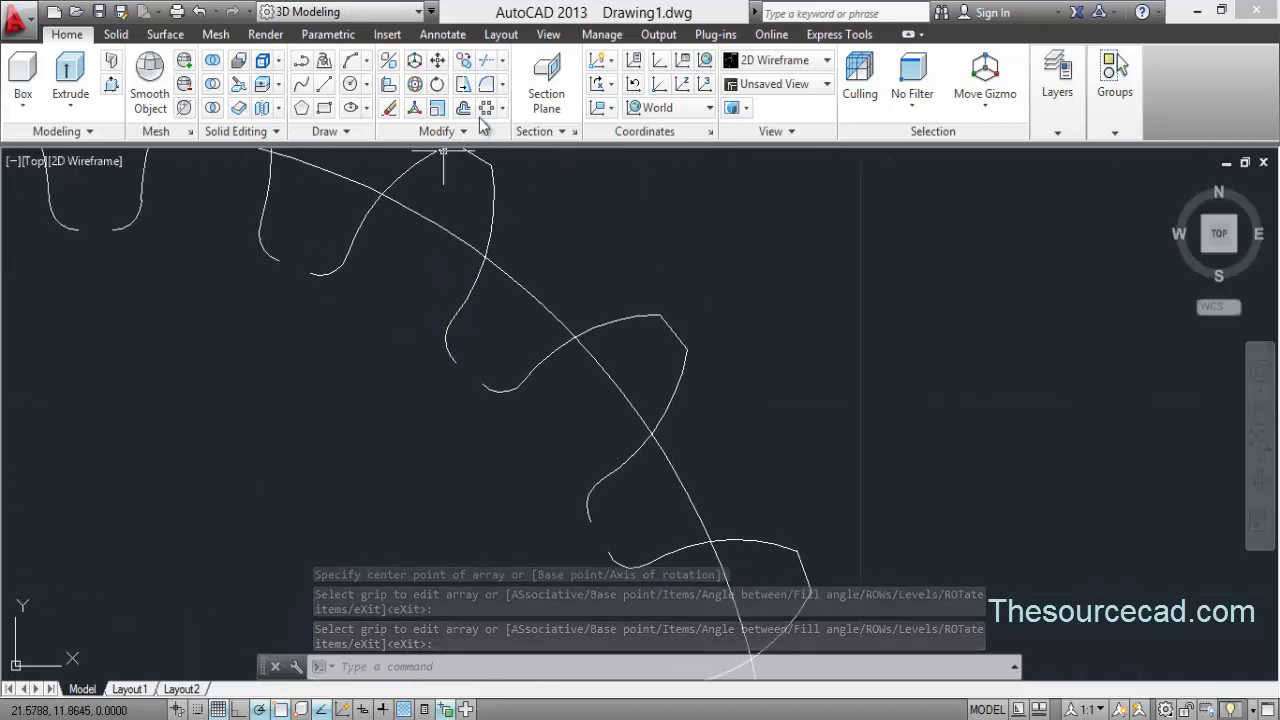
click(461, 139)
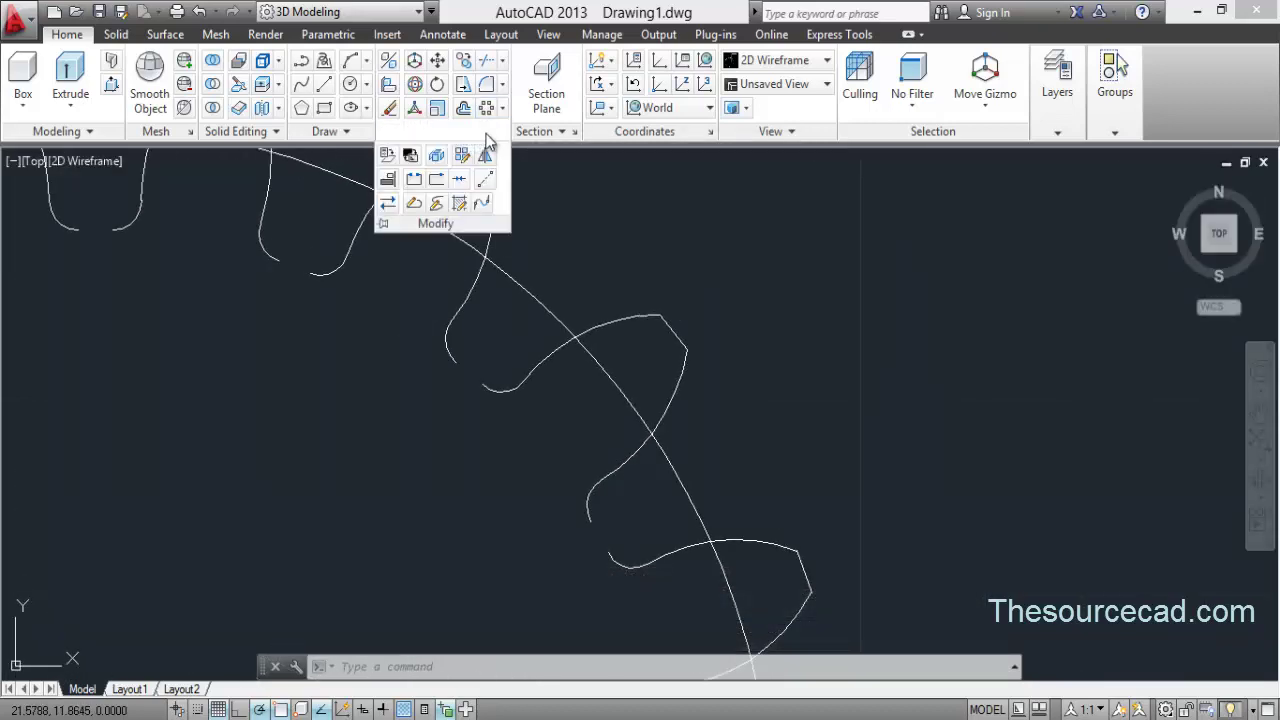
click(487, 207)
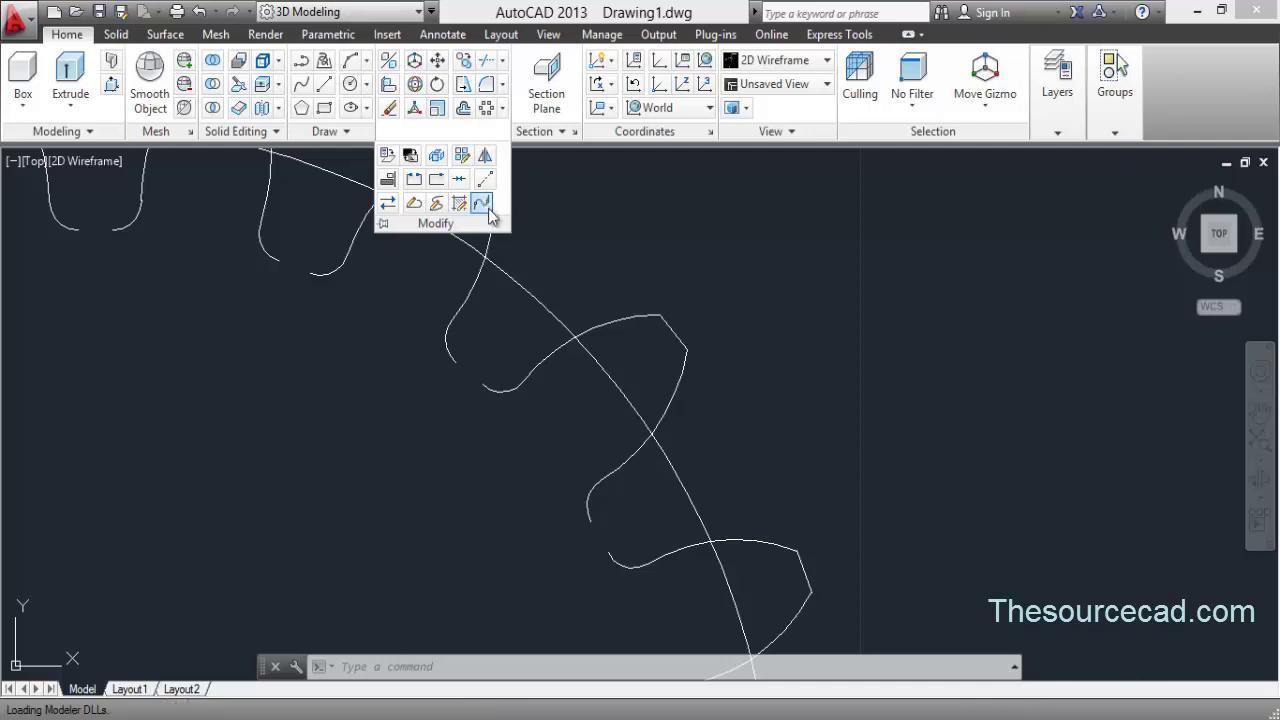
click(451, 361)
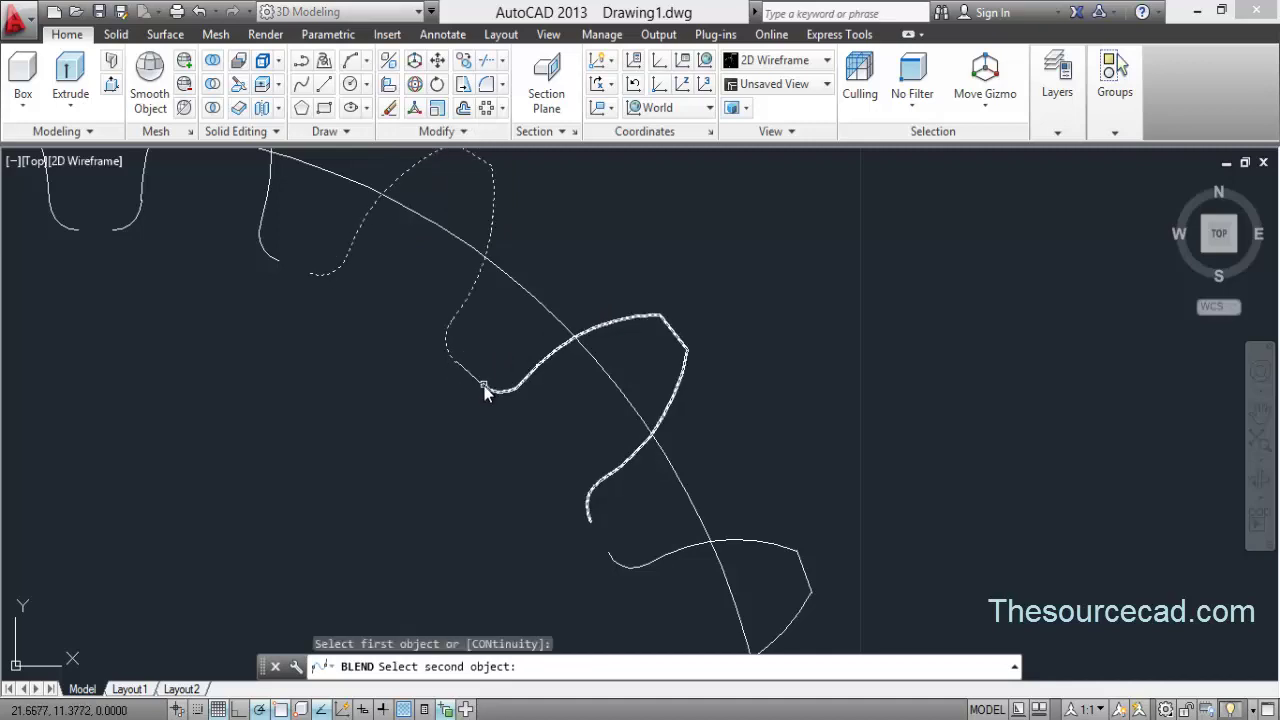
click(485, 390)
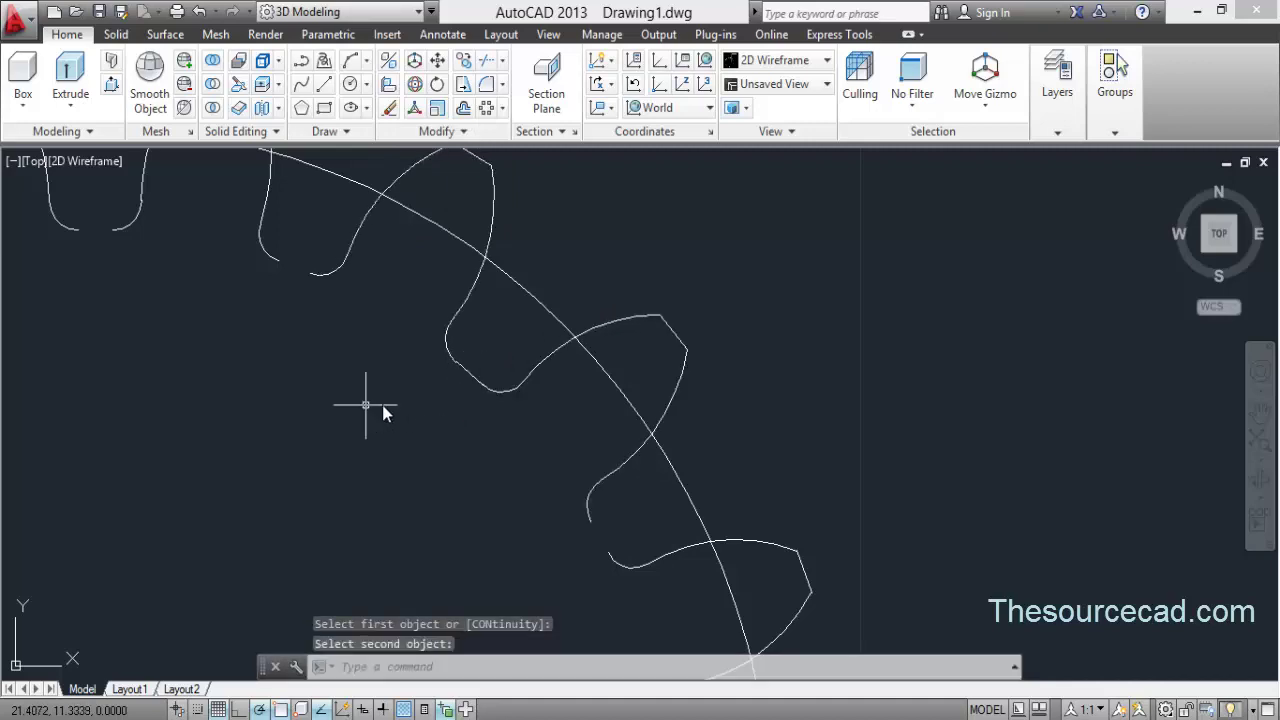
Convert the blend curve to a polyline at precision 10.
double_click(465, 373)
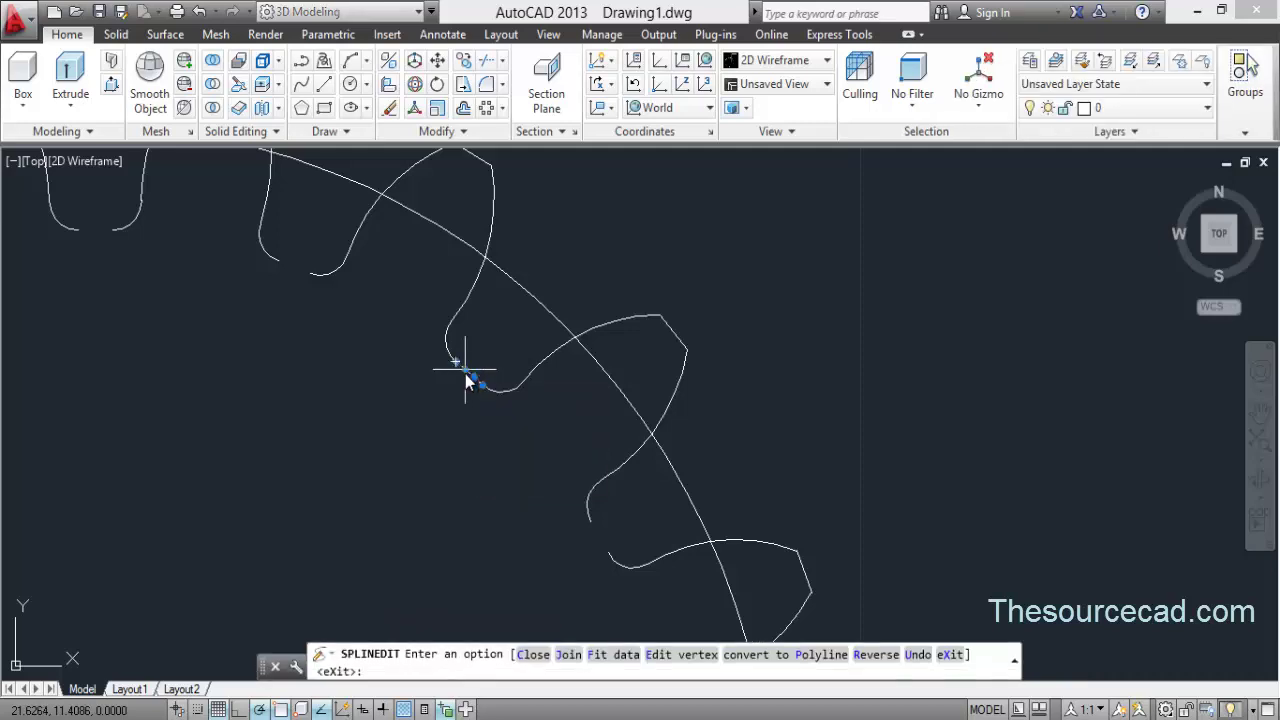
click(797, 655)
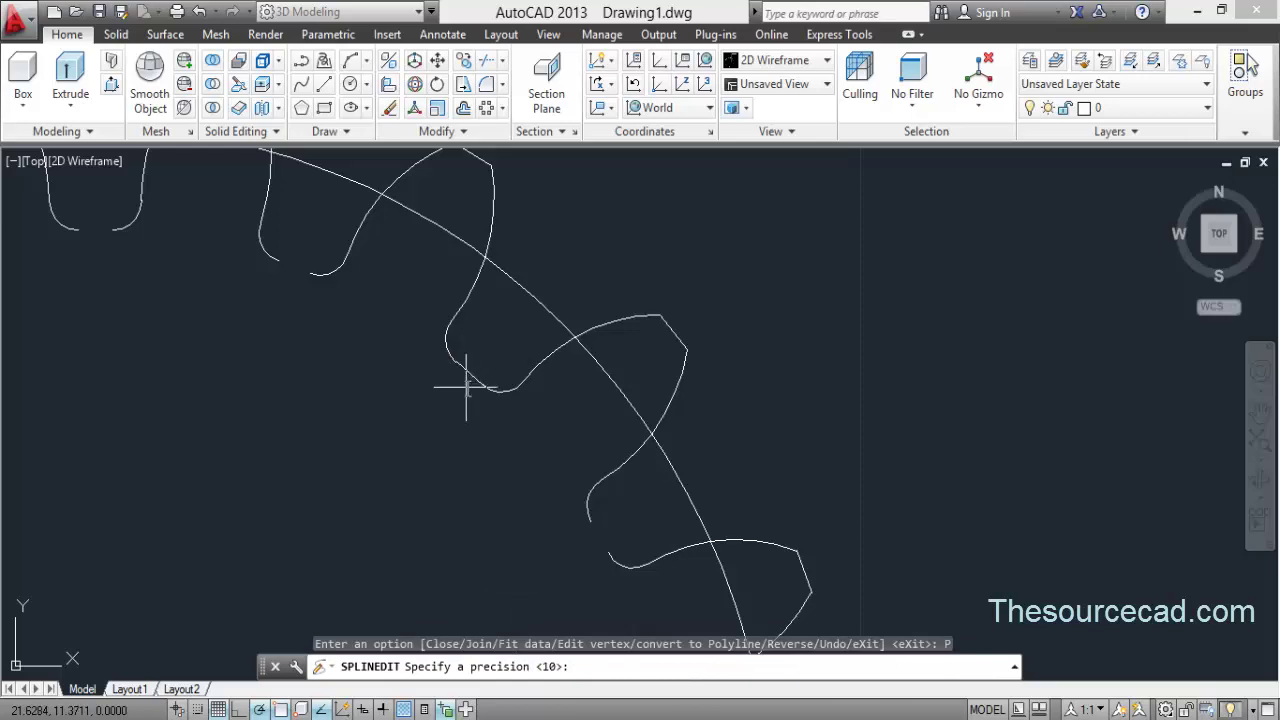
key(Return)
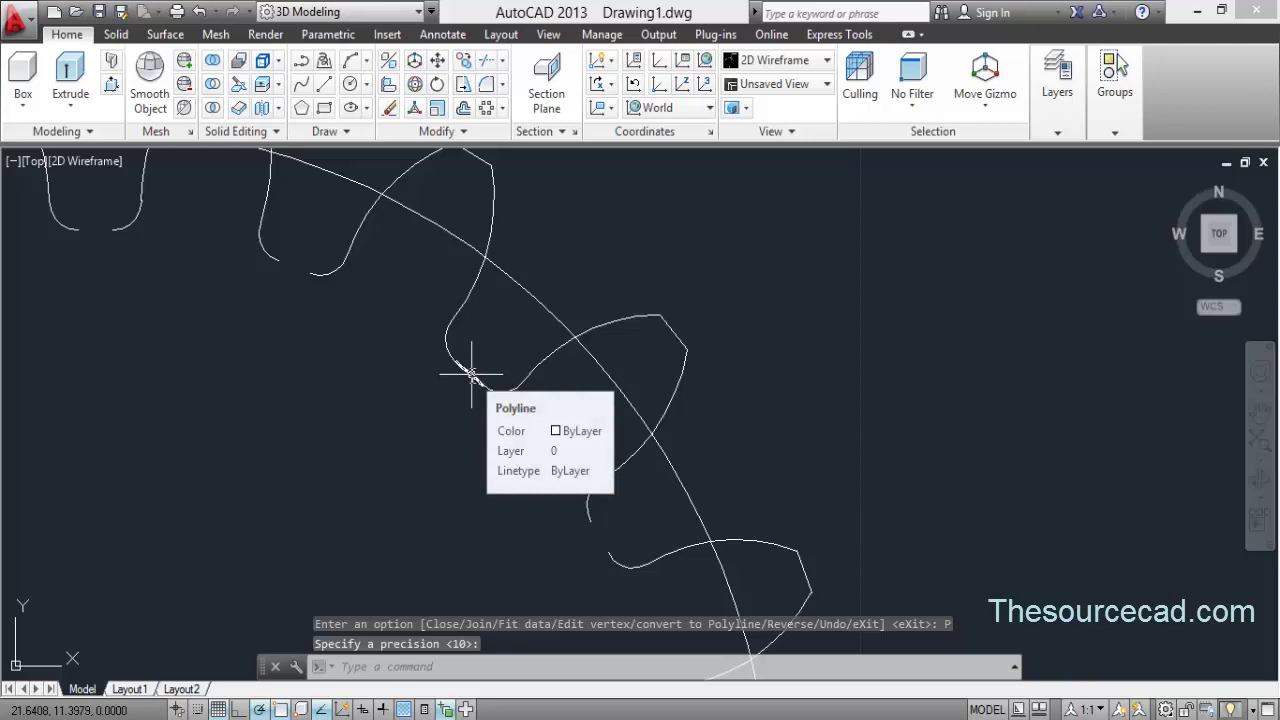
Polar-array the tooth profile 18 times around the gear centre.
click(487, 108)
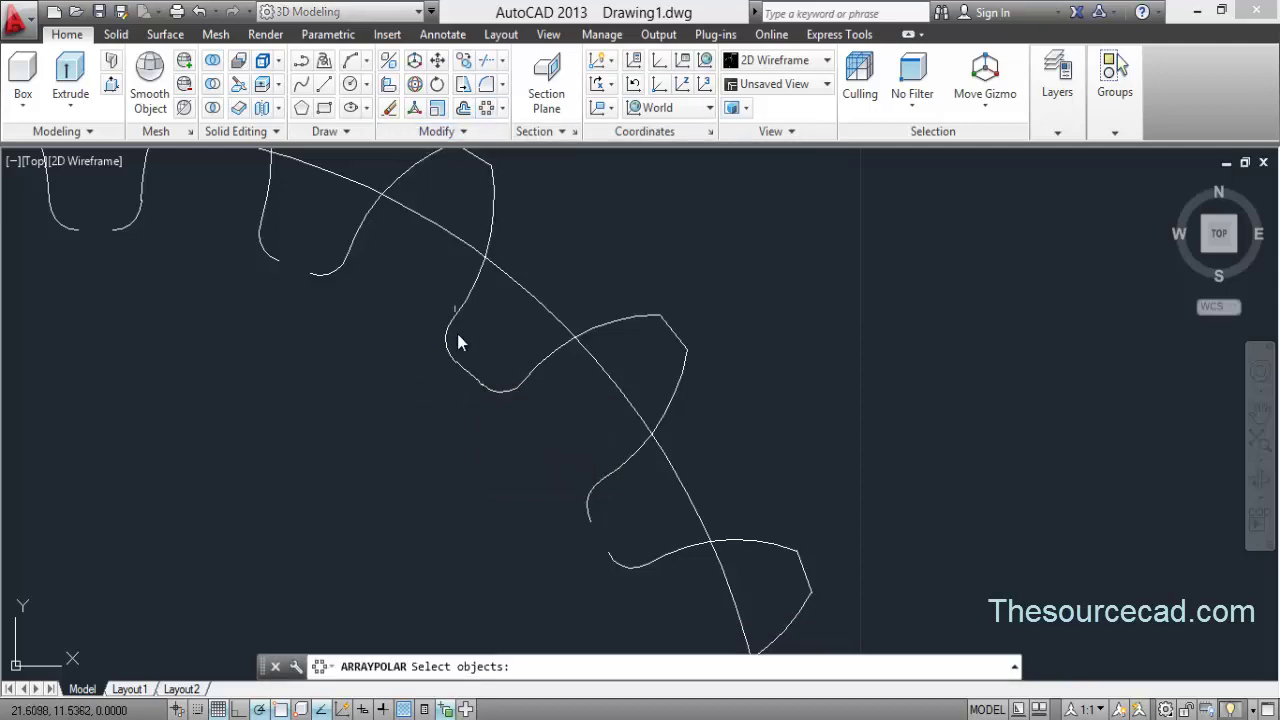
click(466, 380)
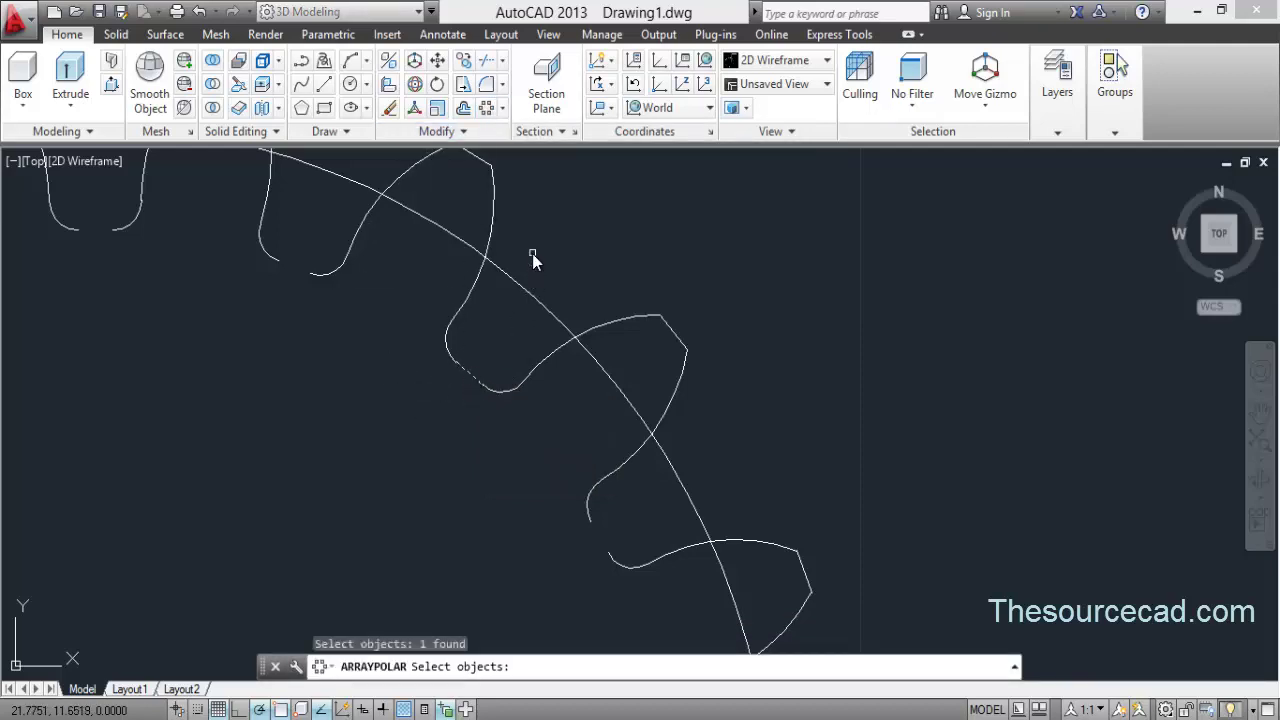
key(Return)
scroll(530, 272, down, 4)
middle_drag(457, 434, 455, 372)
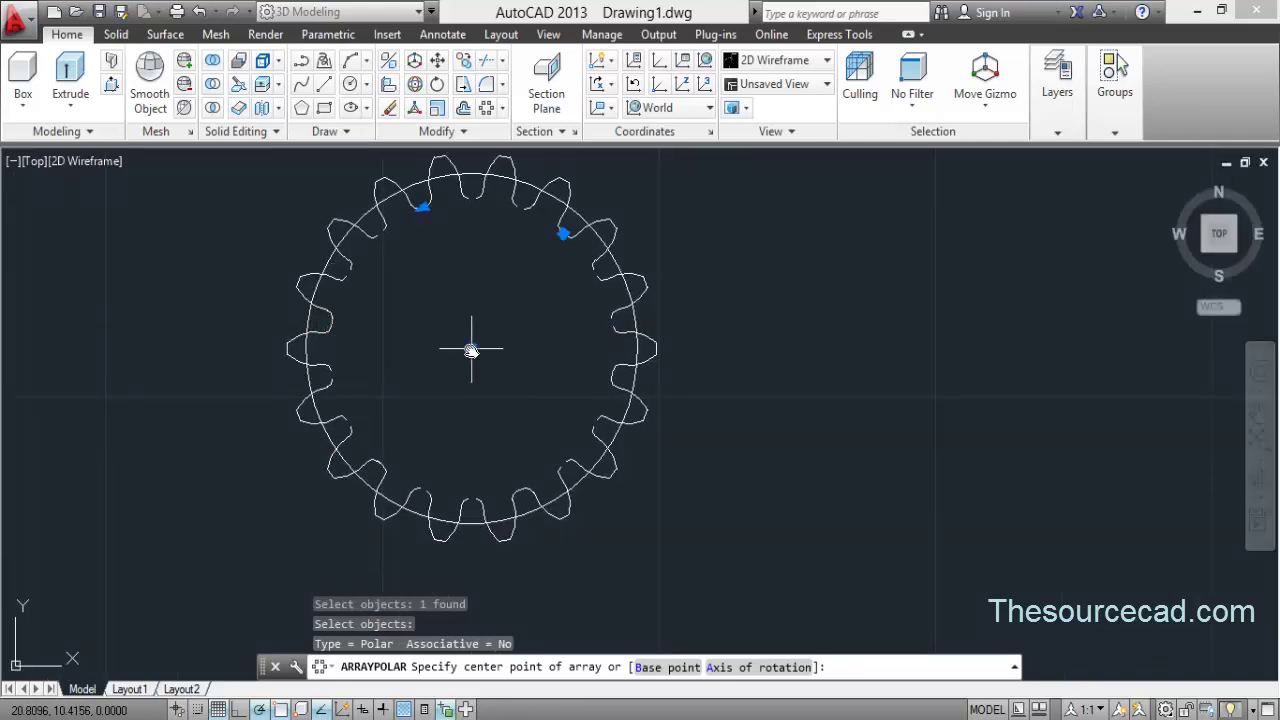
click(471, 350)
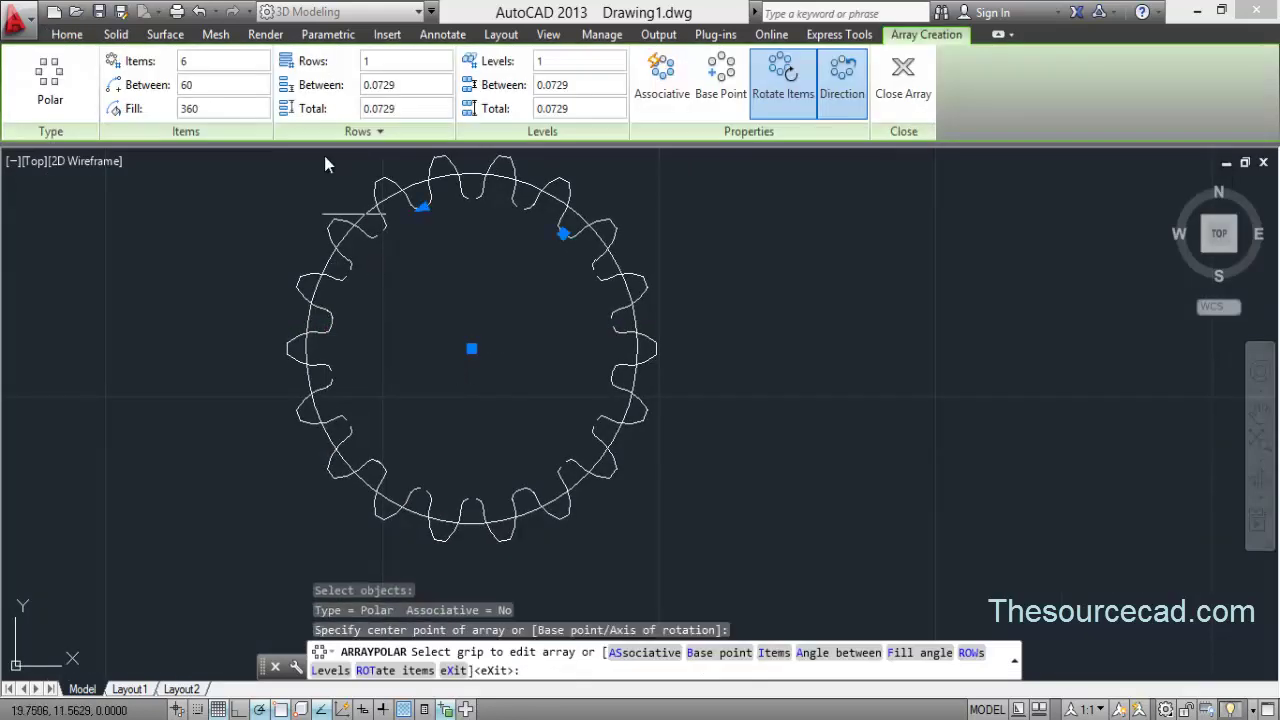
click(186, 61)
text(18)
key(Return)
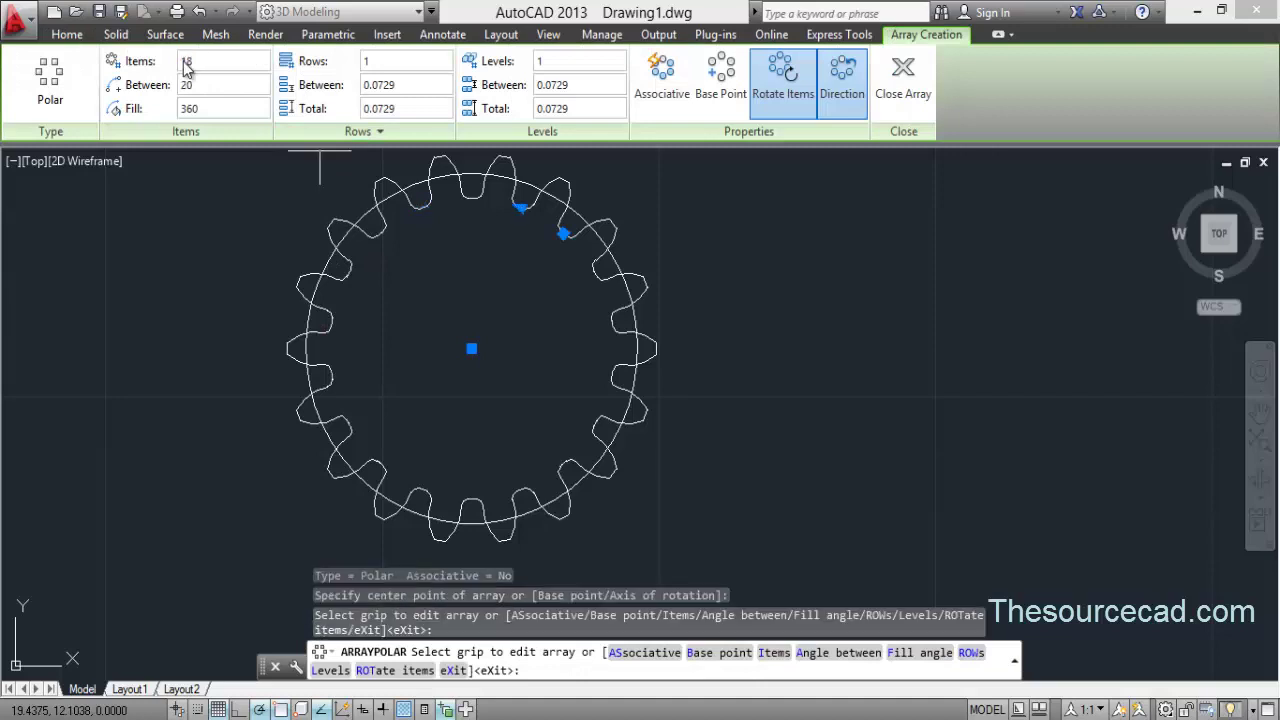
click(905, 80)
mouse_move(709, 257)
middle_down()
mouse_move(714, 286)
mouse_move(797, 258)
middle_up()
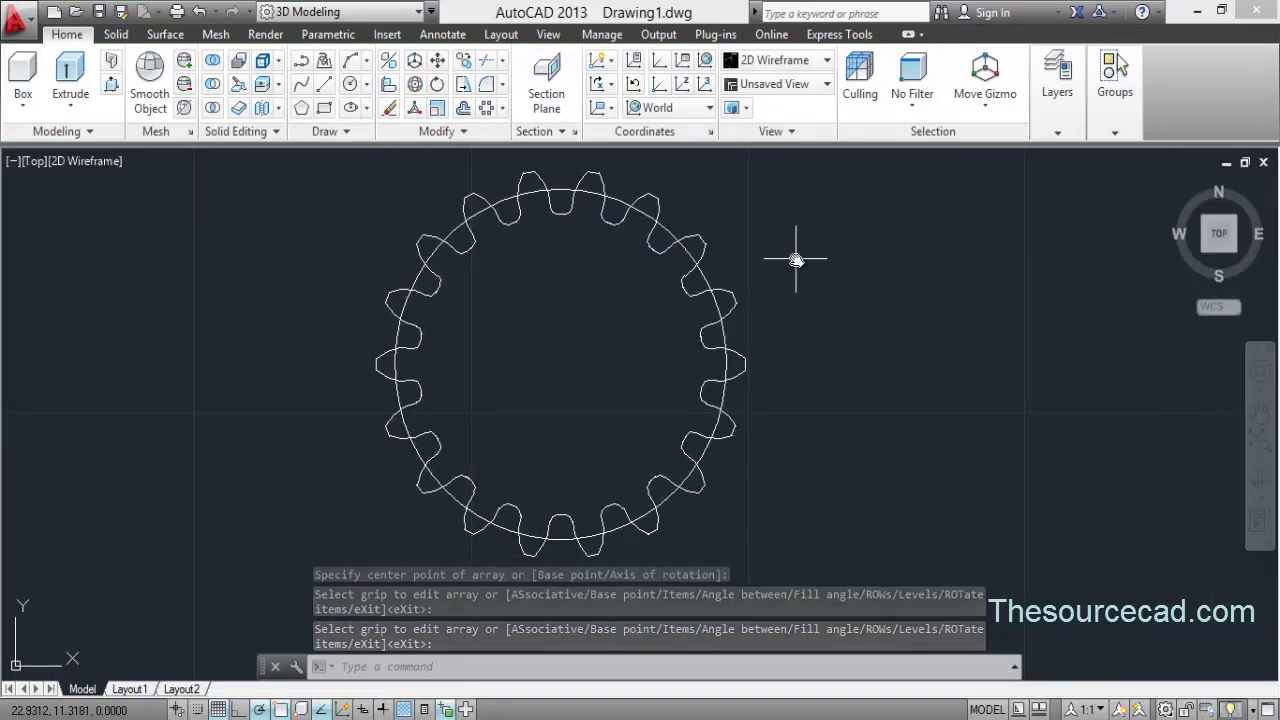
Window-select the gear plus the bottom tooth and Join the segments into polylines.
click(340, 164)
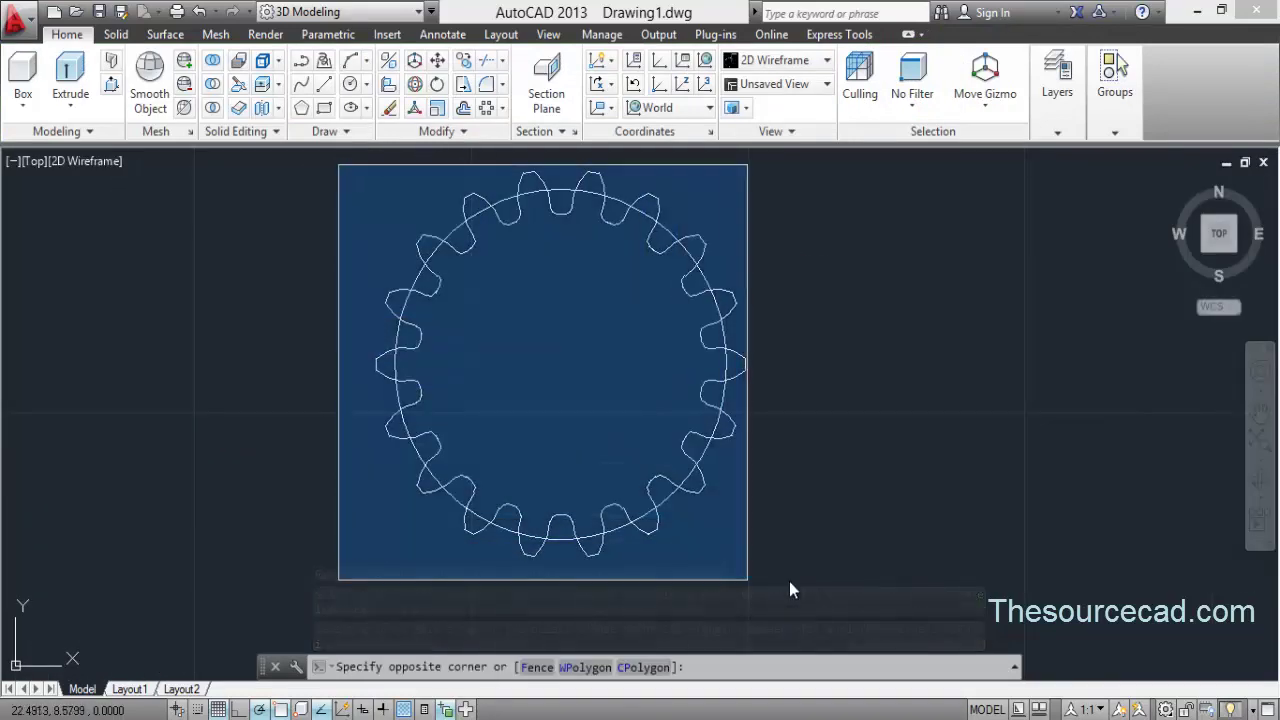
click(796, 555)
click(671, 595)
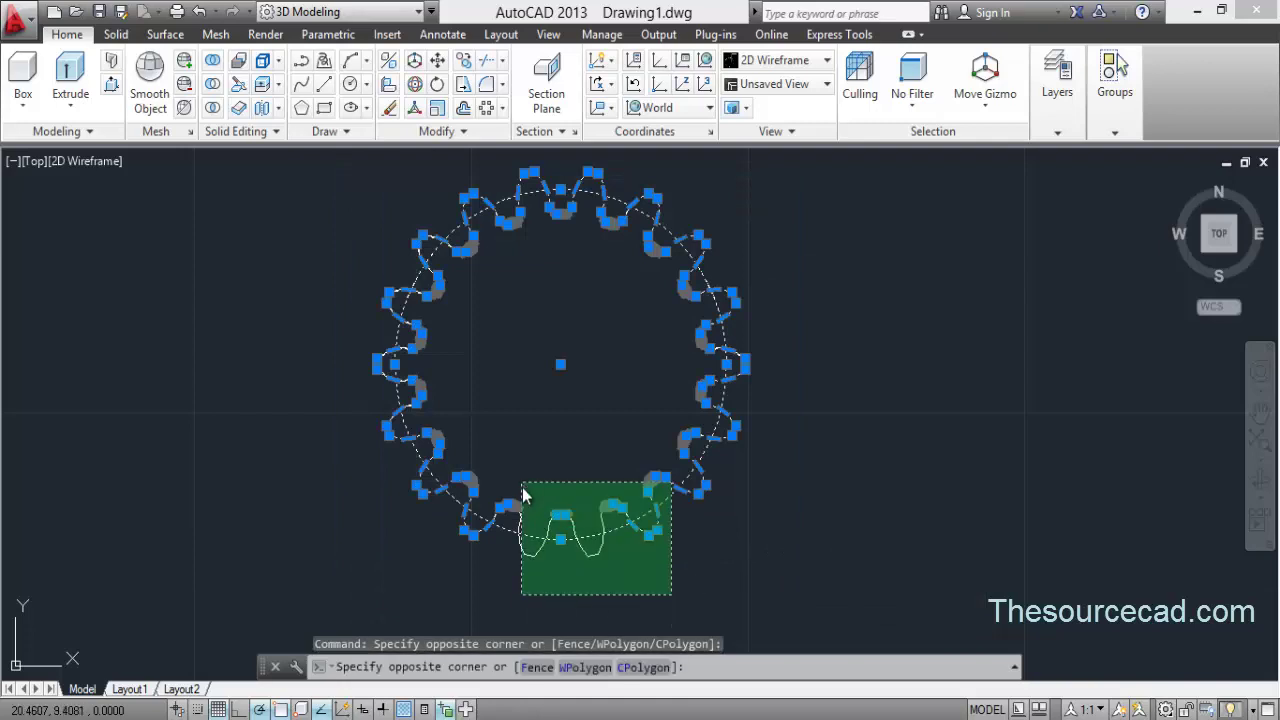
click(495, 461)
click(478, 135)
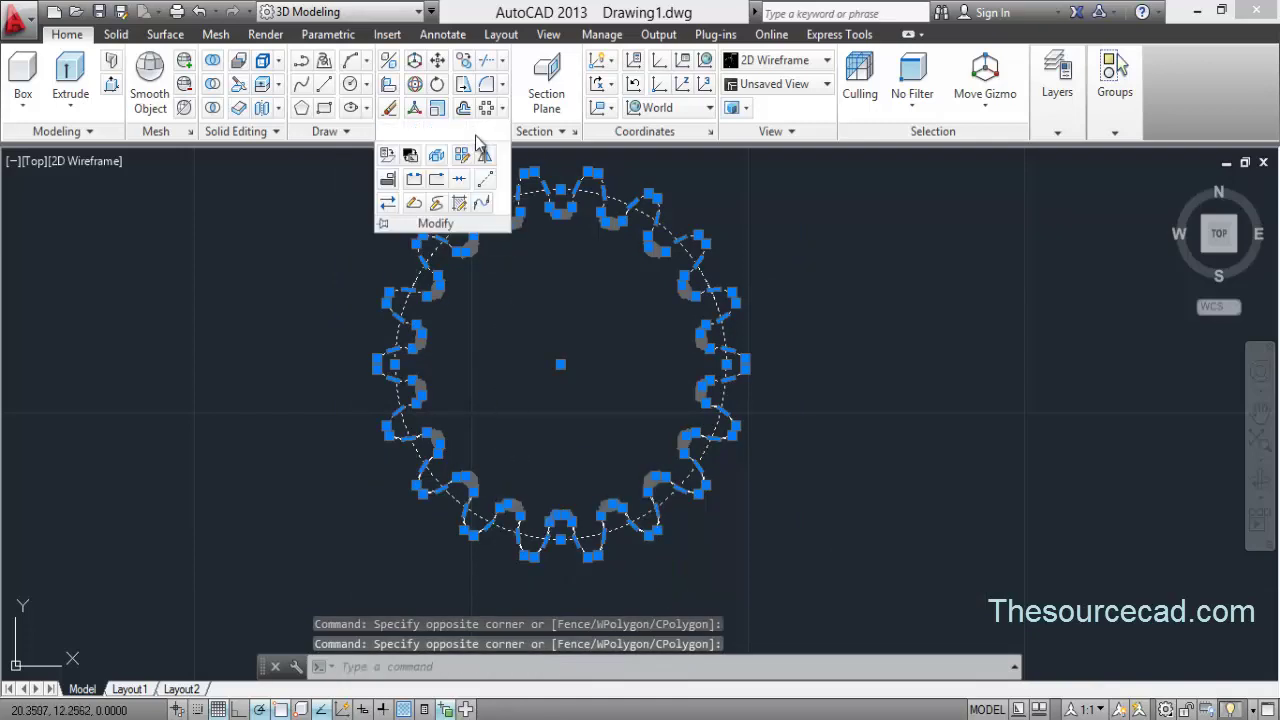
click(459, 179)
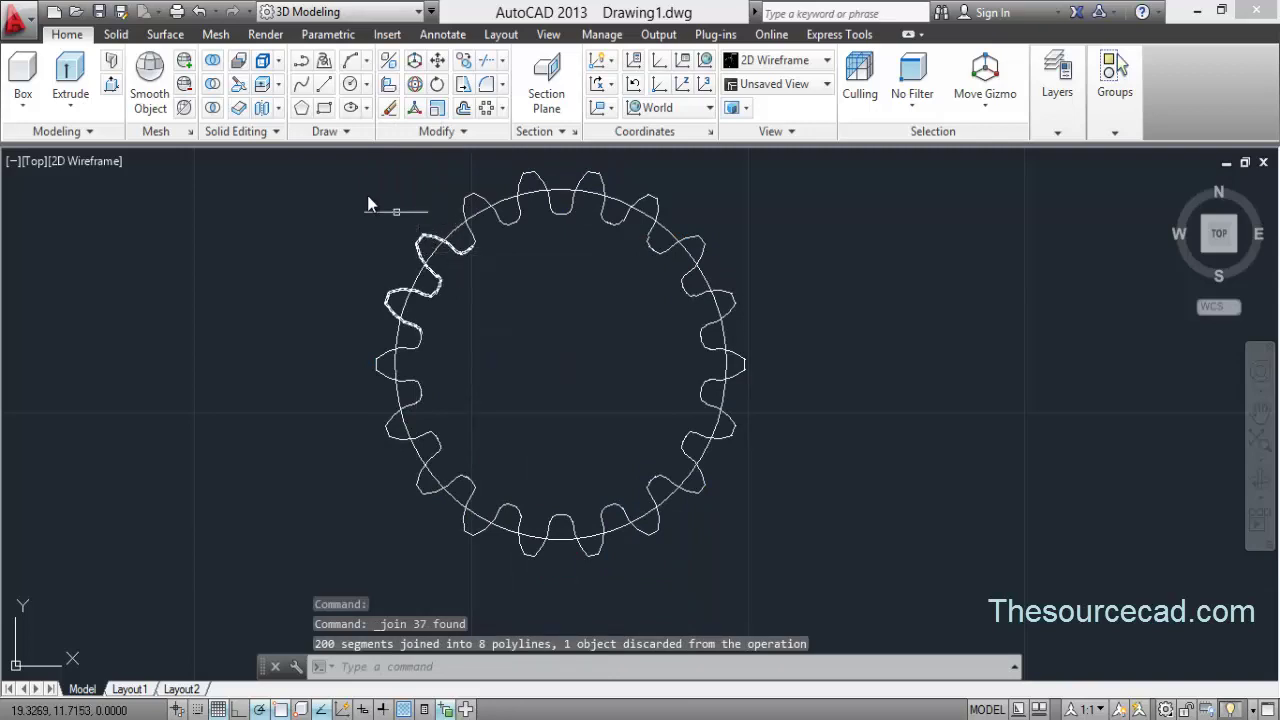
Select all the gear polylines again and Join them into a single 235-segment outline.
click(335, 161)
click(784, 624)
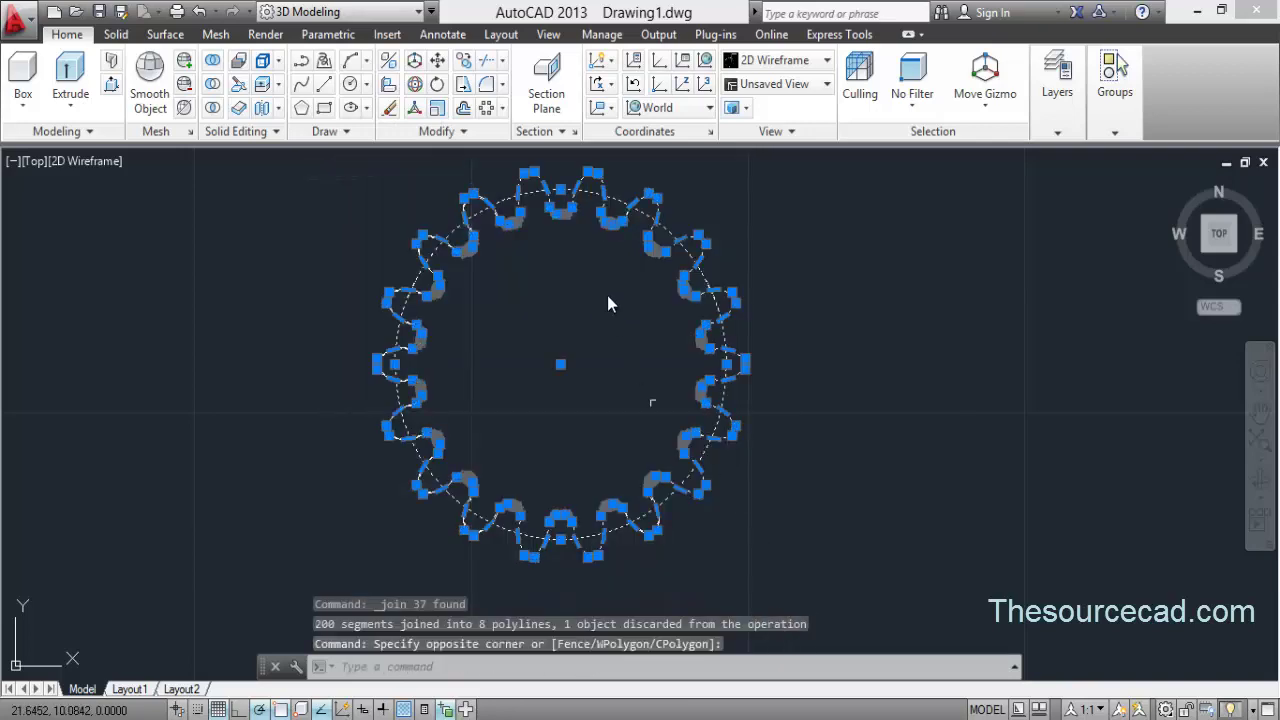
click(463, 131)
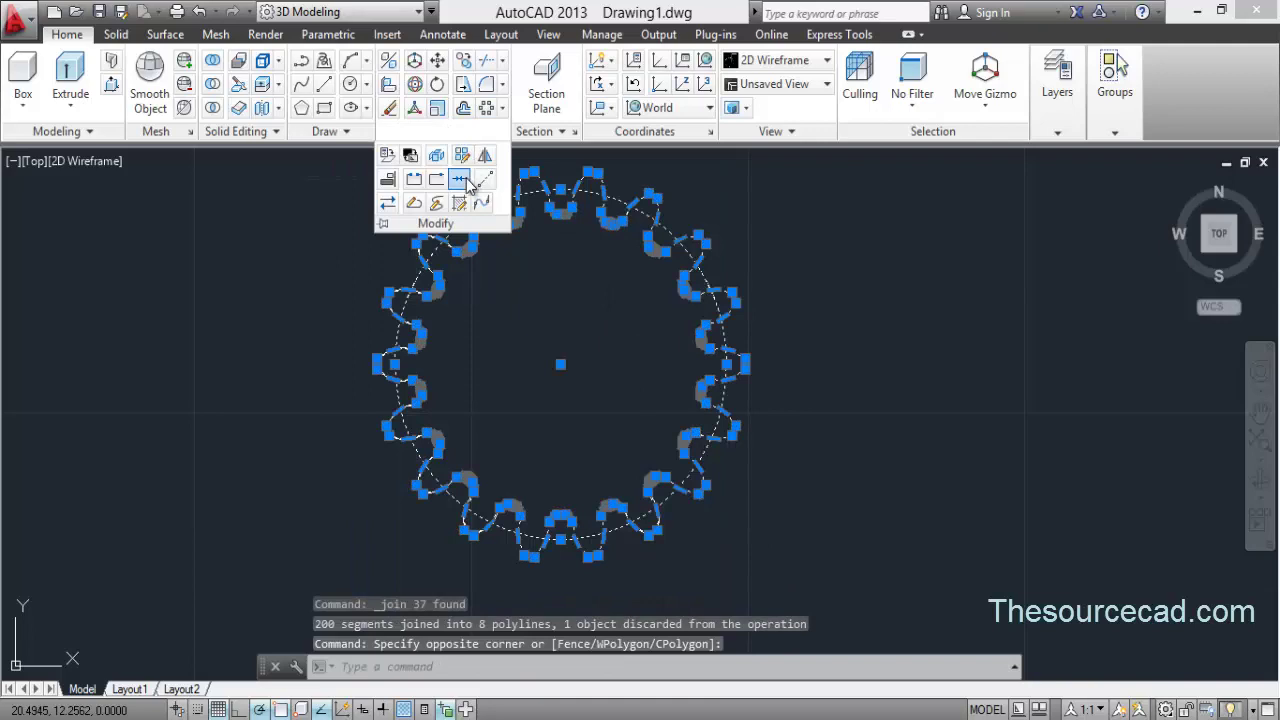
click(459, 178)
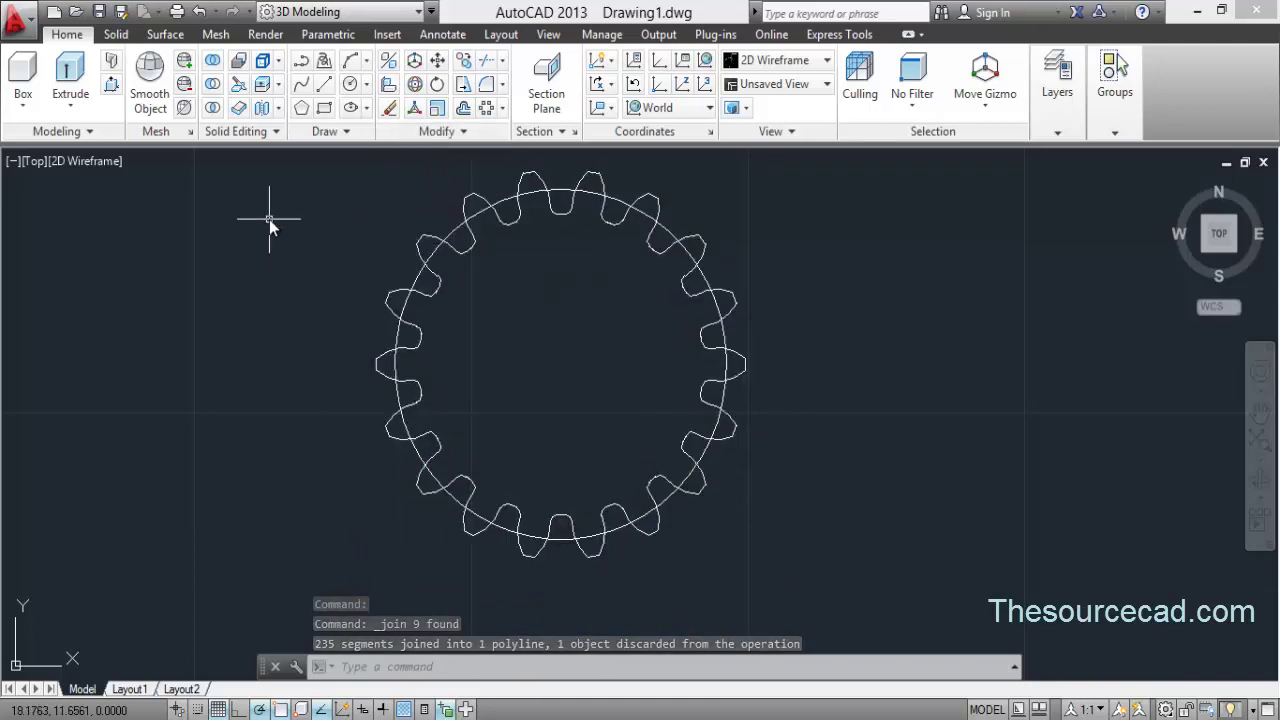
Draw a 0.5-diameter circle at the gear centre.
click(350, 84)
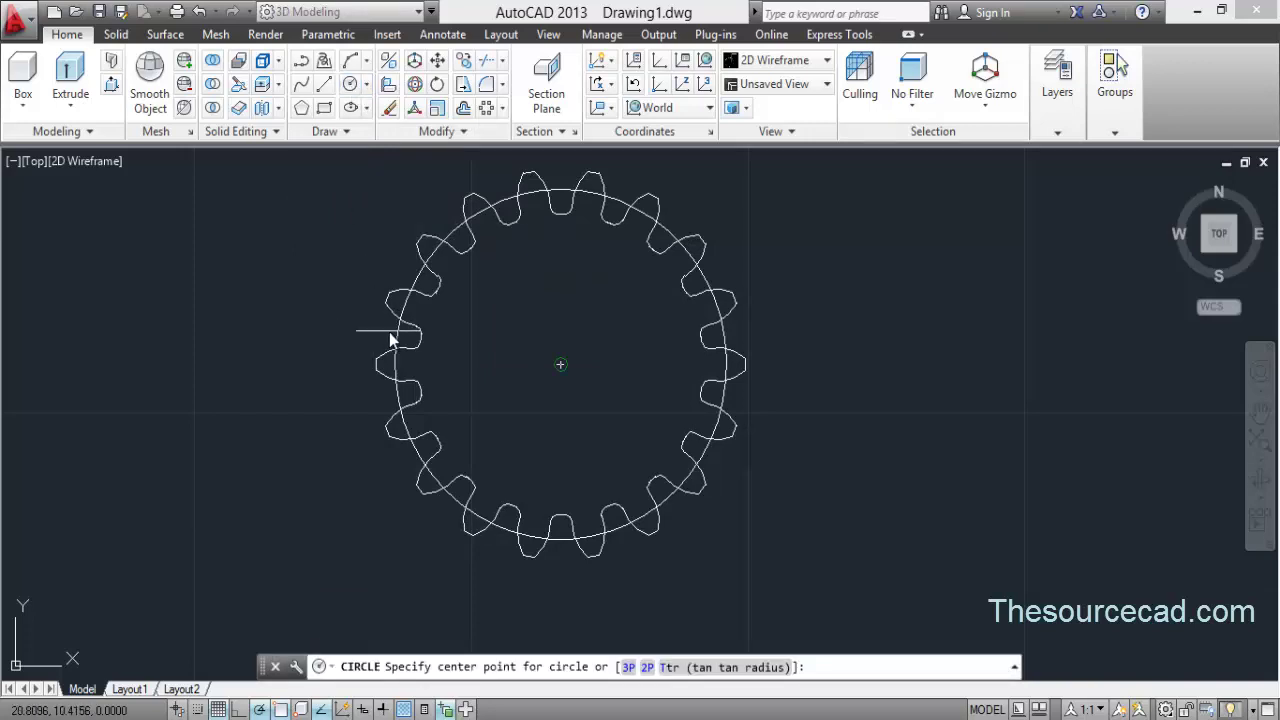
click(560, 365)
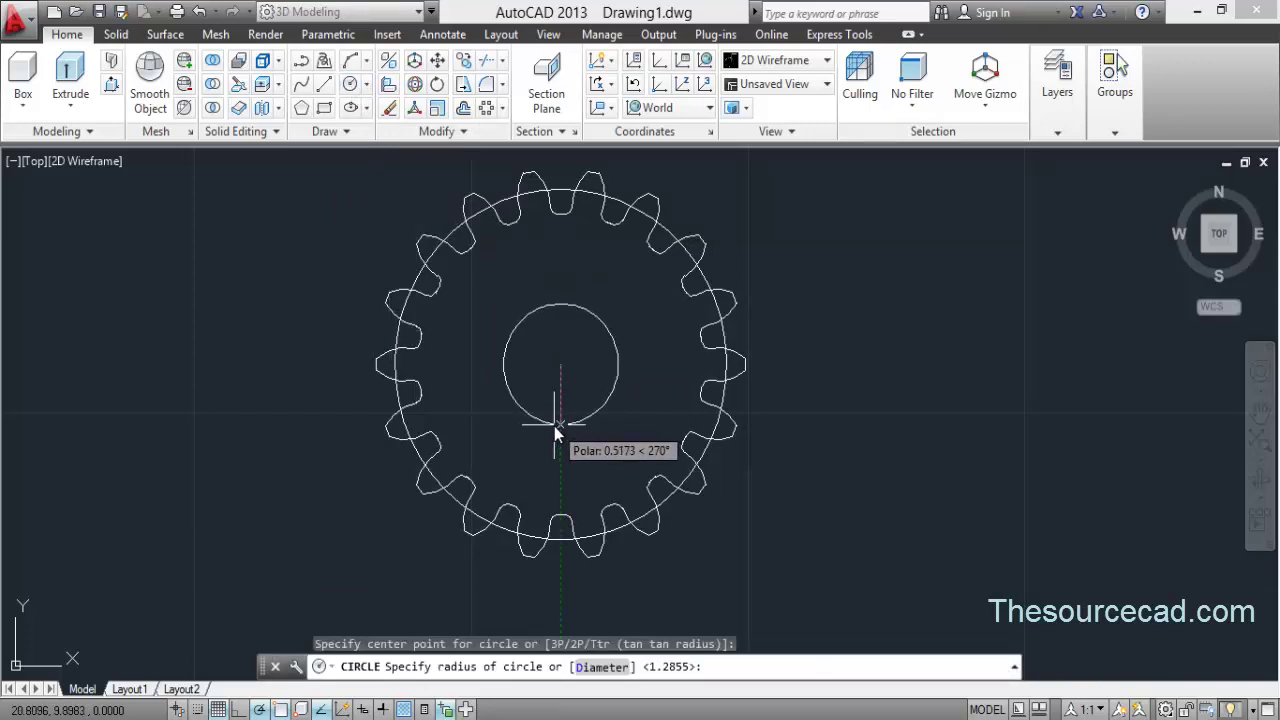
text(d)
key(Return)
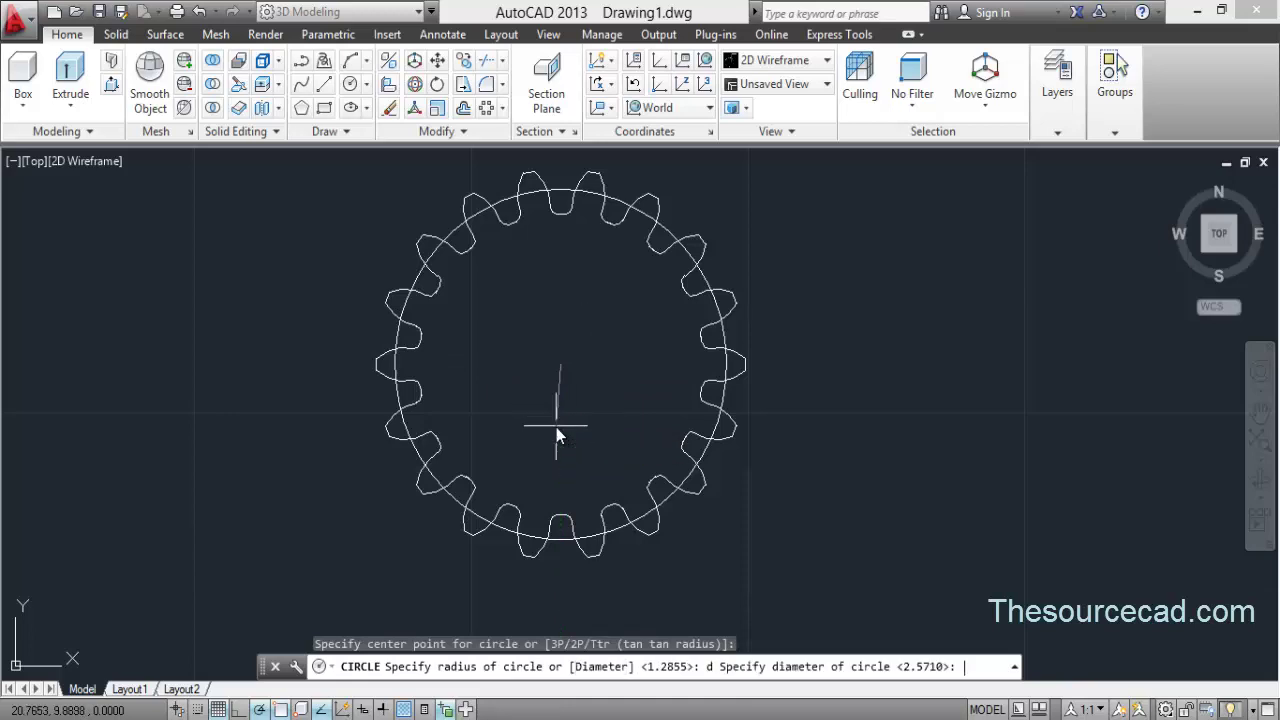
text(0.5)
key(Return)
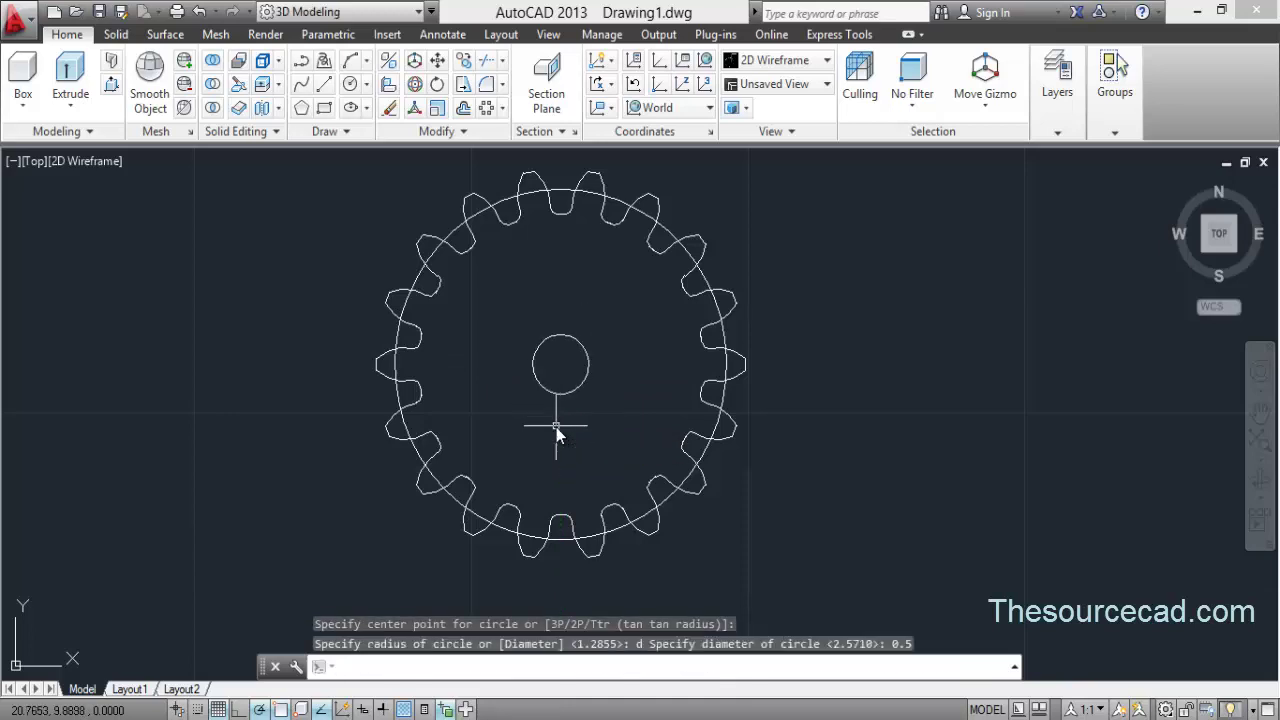
Add a concentric circle of diameter 1 at the gear centre.
key(Return)
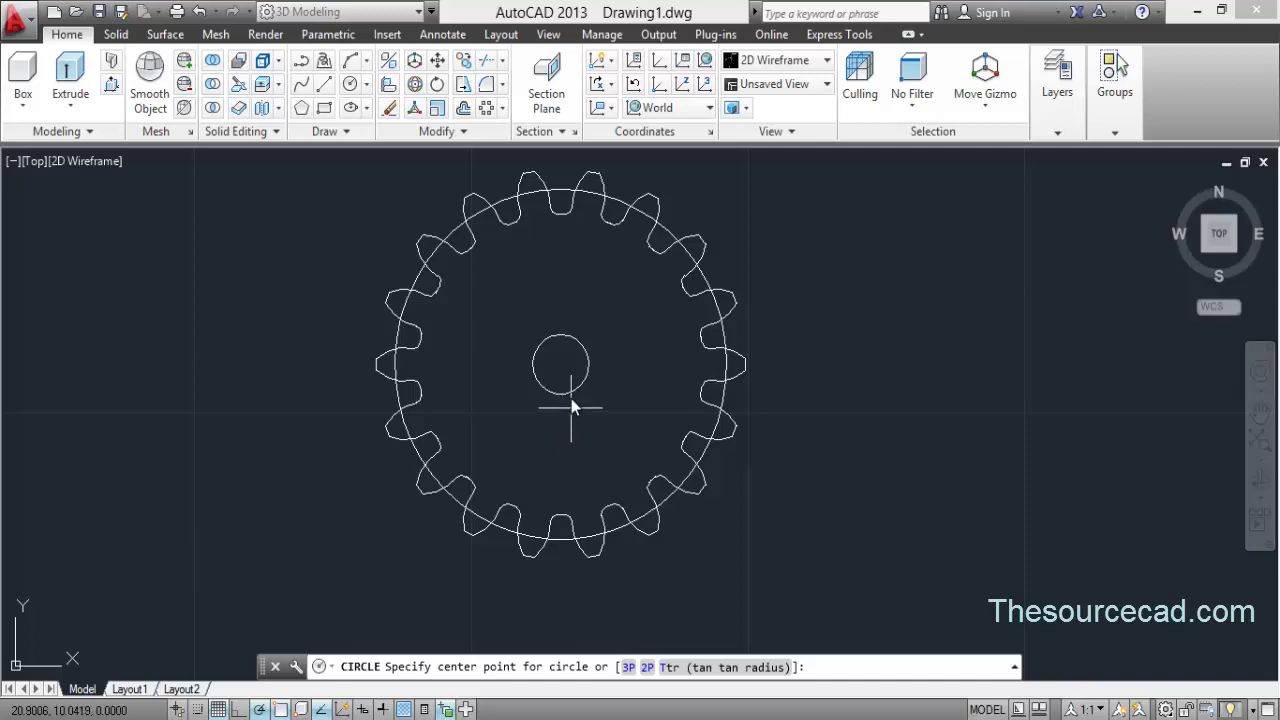
click(562, 362)
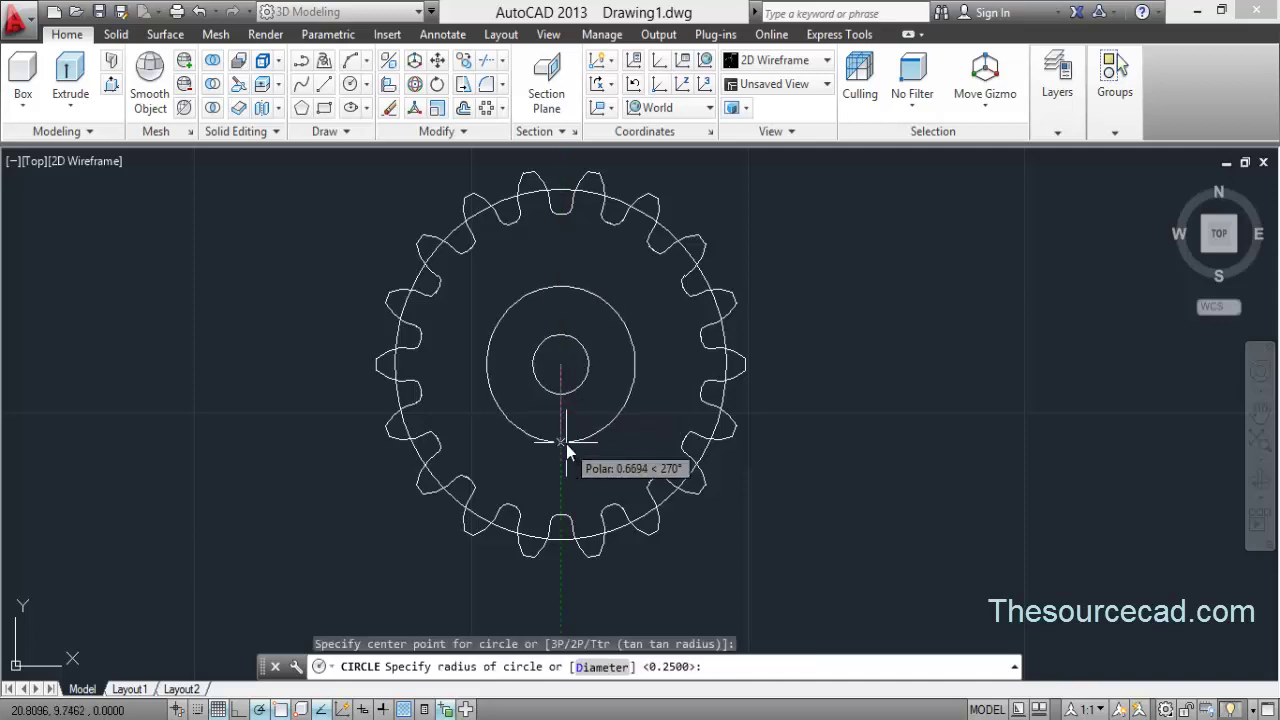
text(d)
key(Return)
text(1)
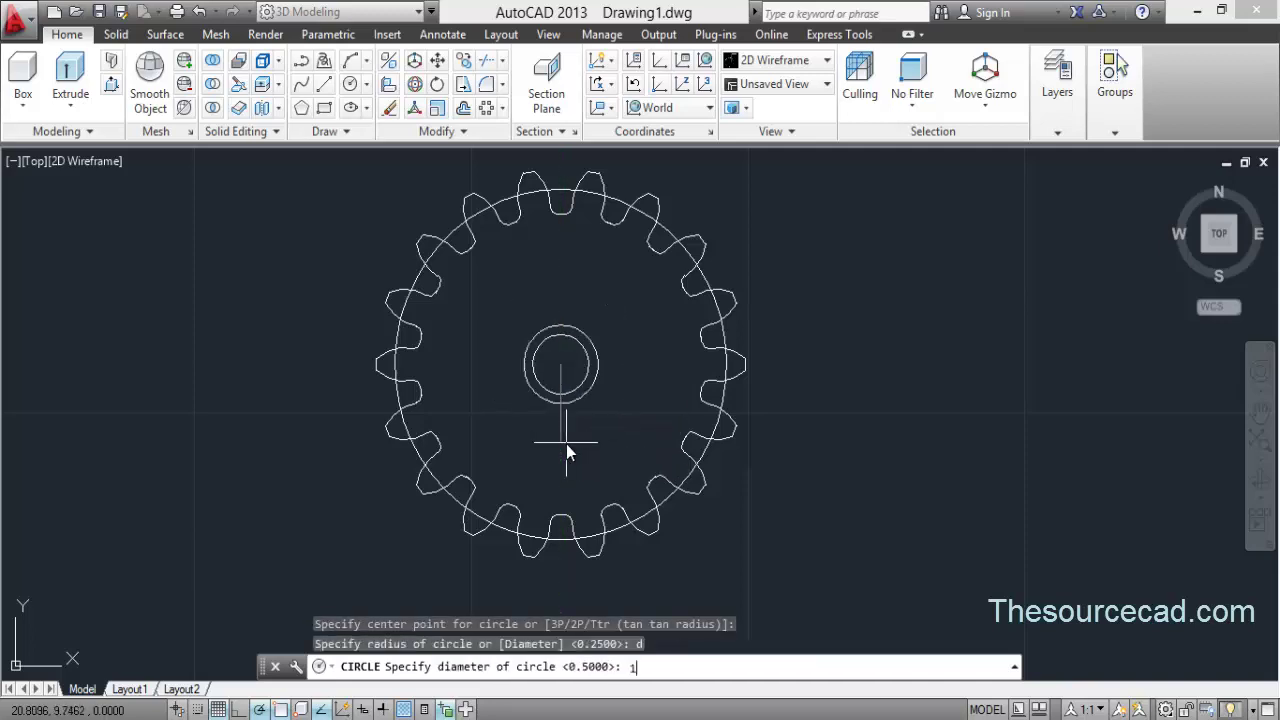
key(Return)
key(Return)
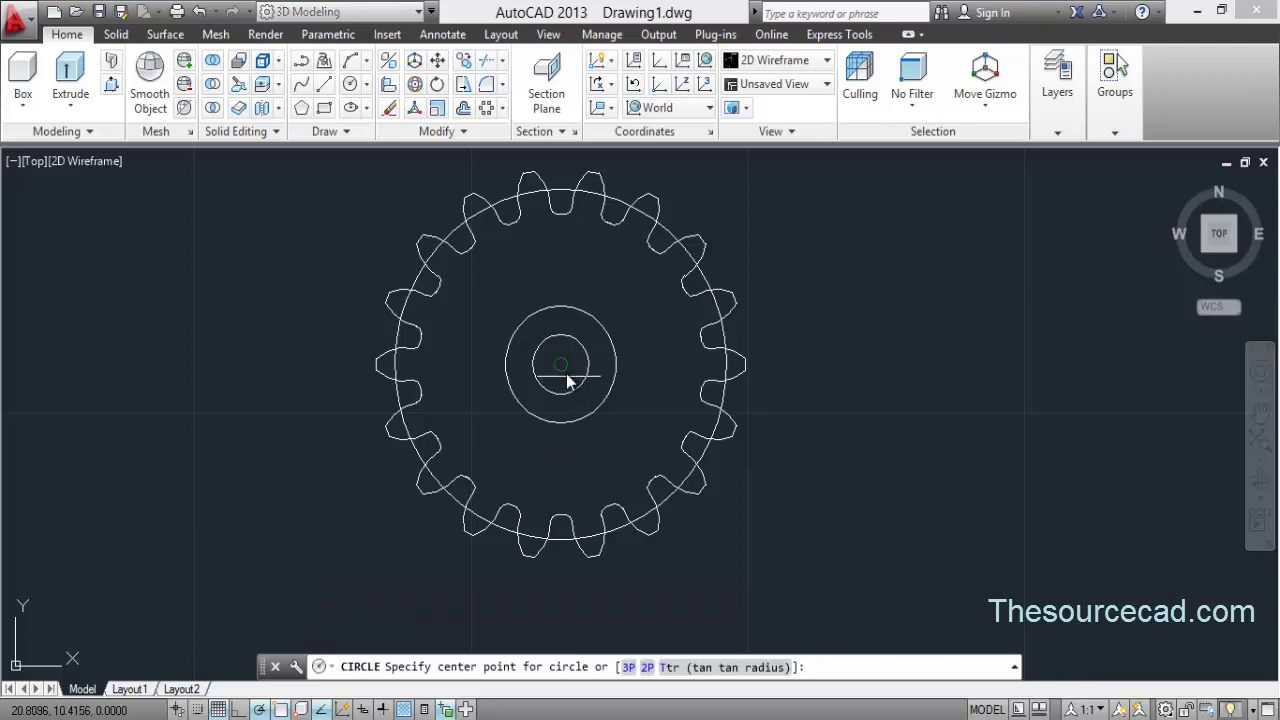
Add a concentric 2-diameter circle and select the pitch circle through the teeth.
click(561, 364)
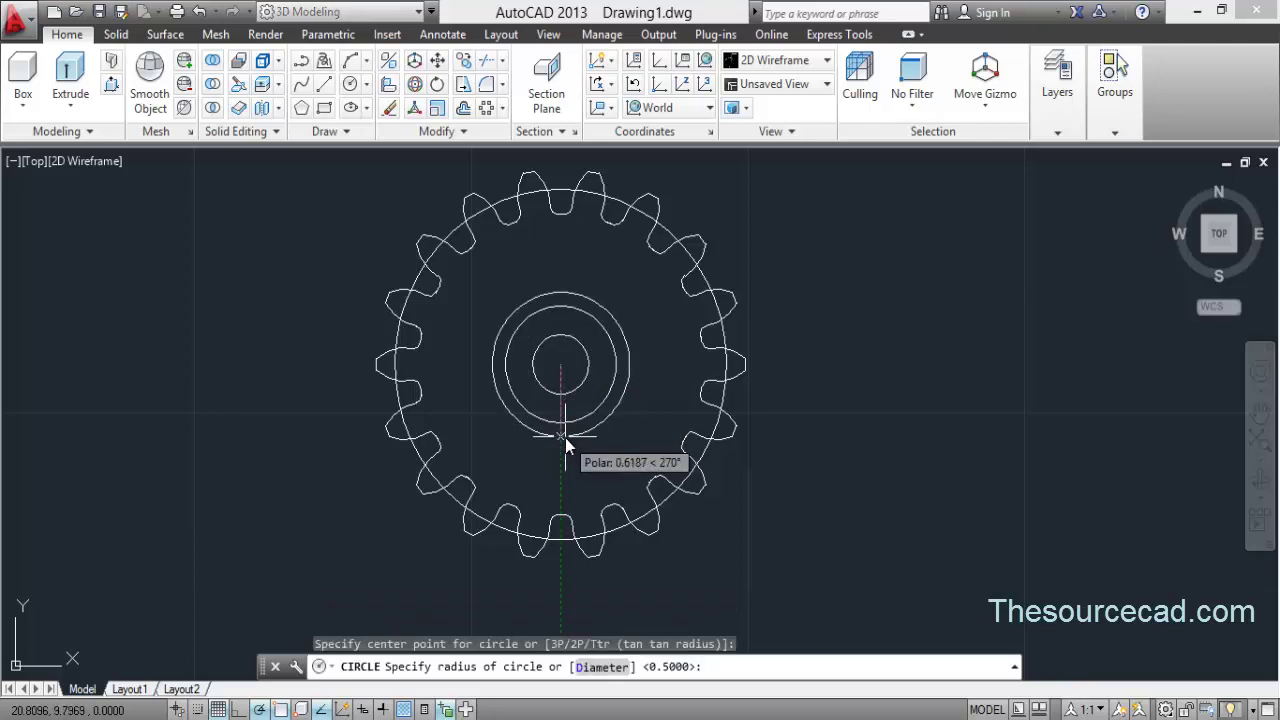
text(d)
key(Return)
text(2)
key(Return)
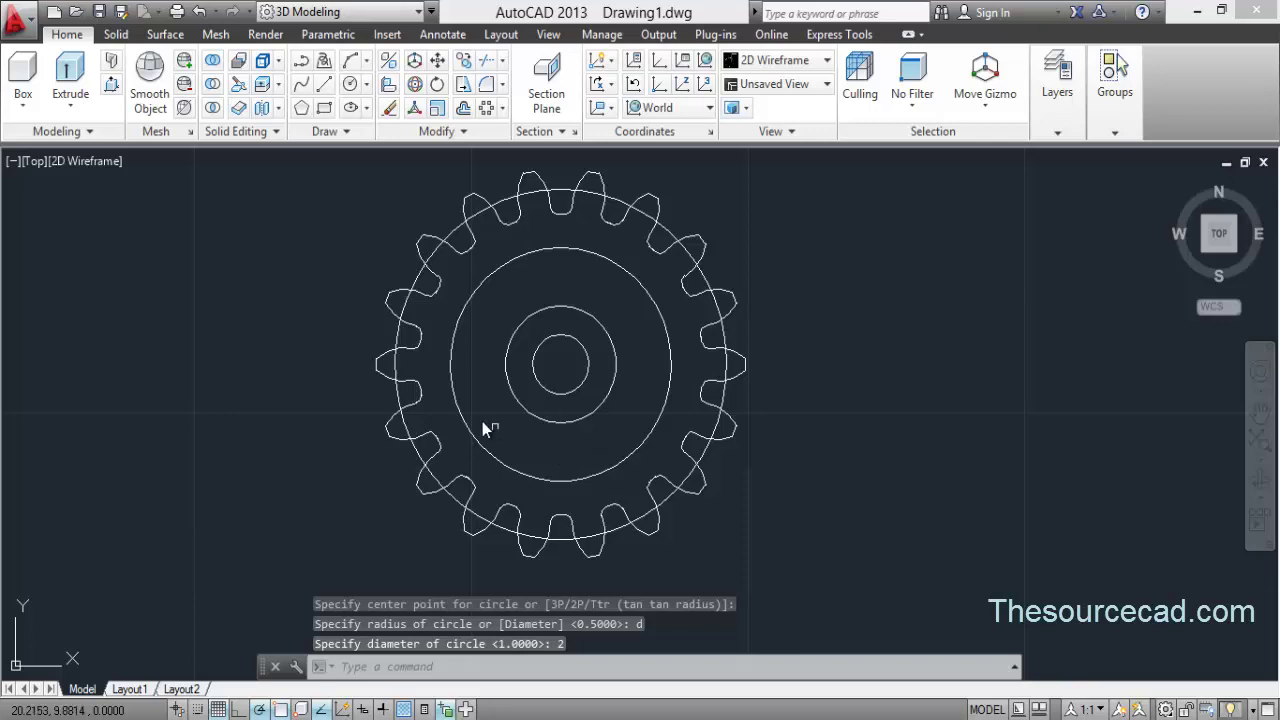
click(450, 237)
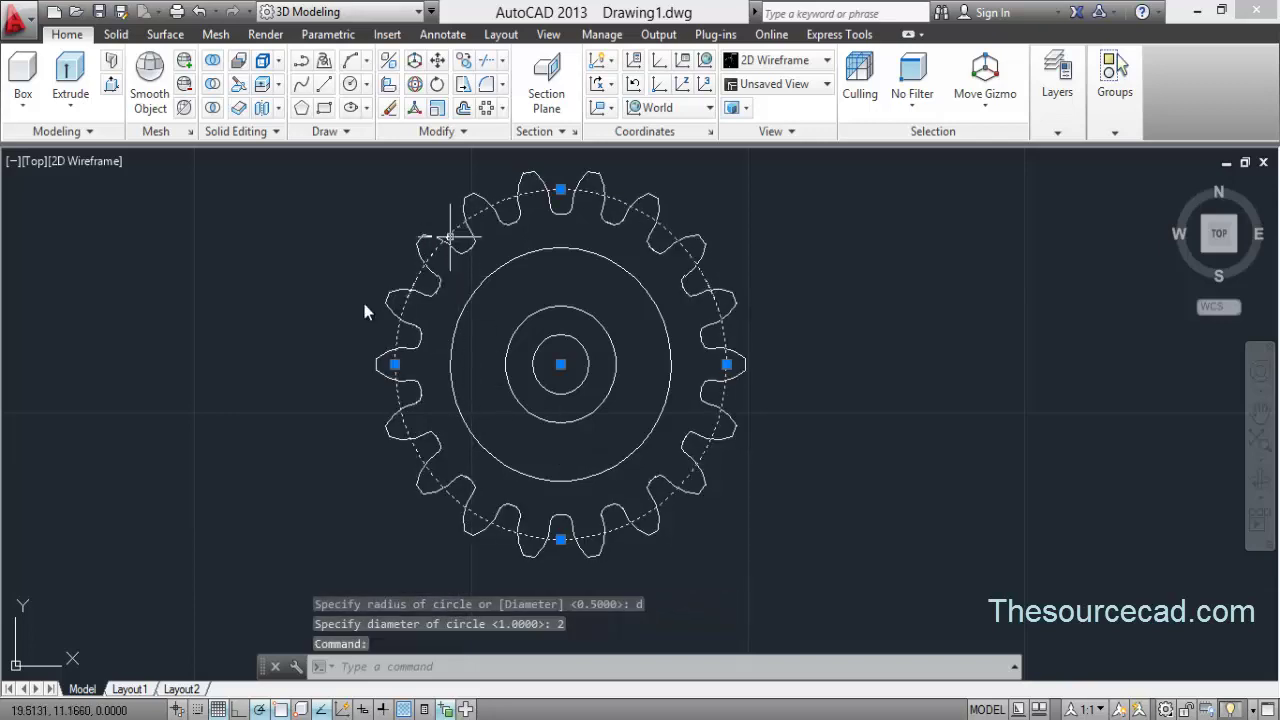
Erase the pitch circle and switch to the ViewCube Home isometric view.
right_click(308, 270)
click(337, 362)
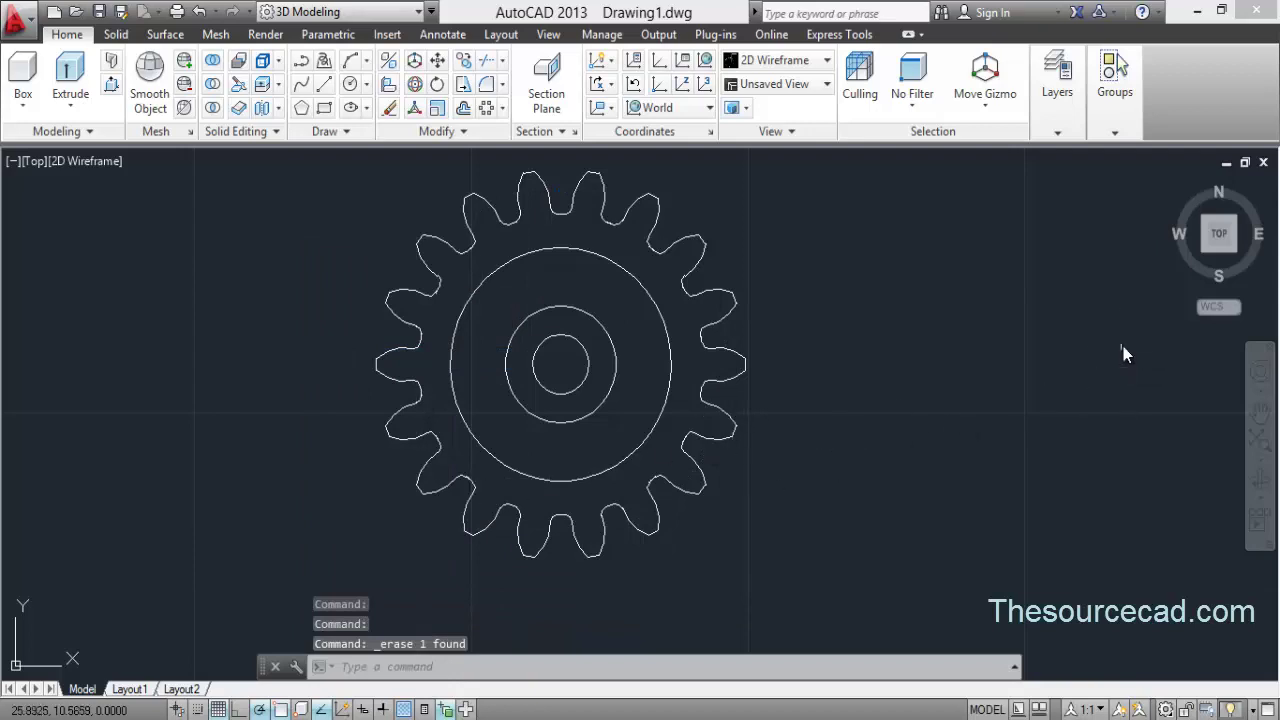
mouse_move(1186, 190)
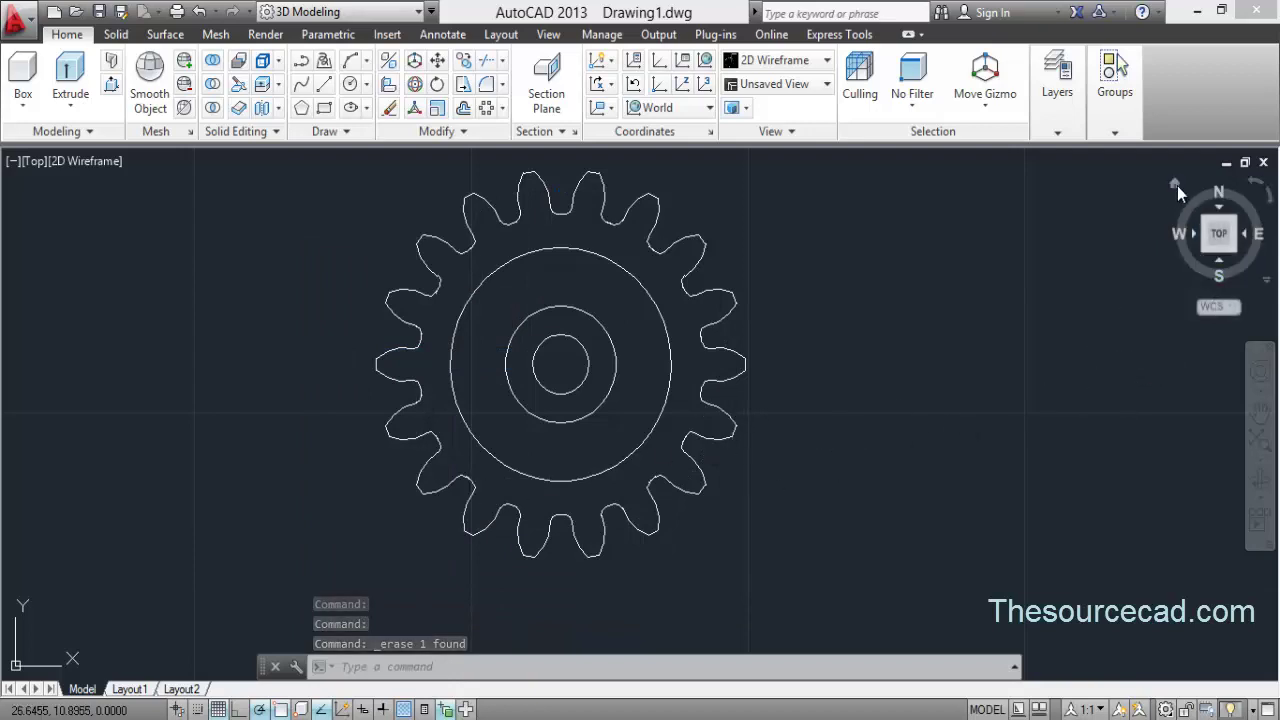
click(1177, 187)
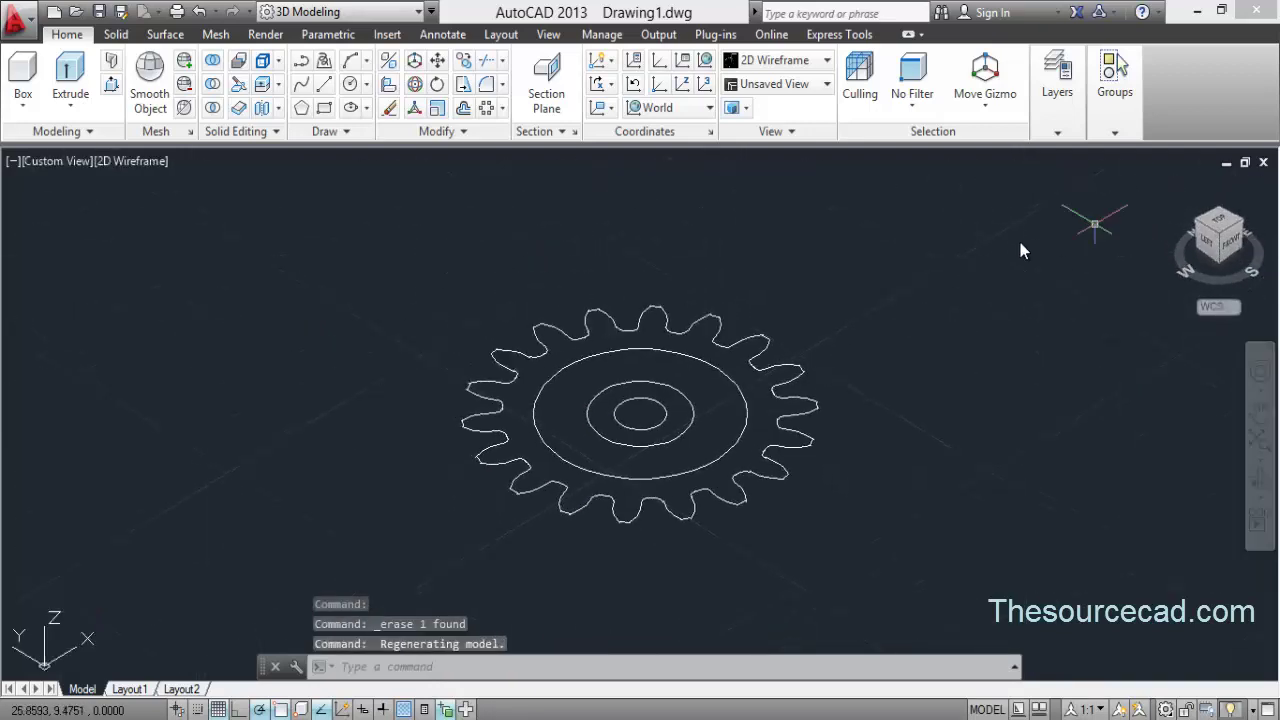
Press-pull the toothed gear outline up 0.5 units into a solid.
click(112, 84)
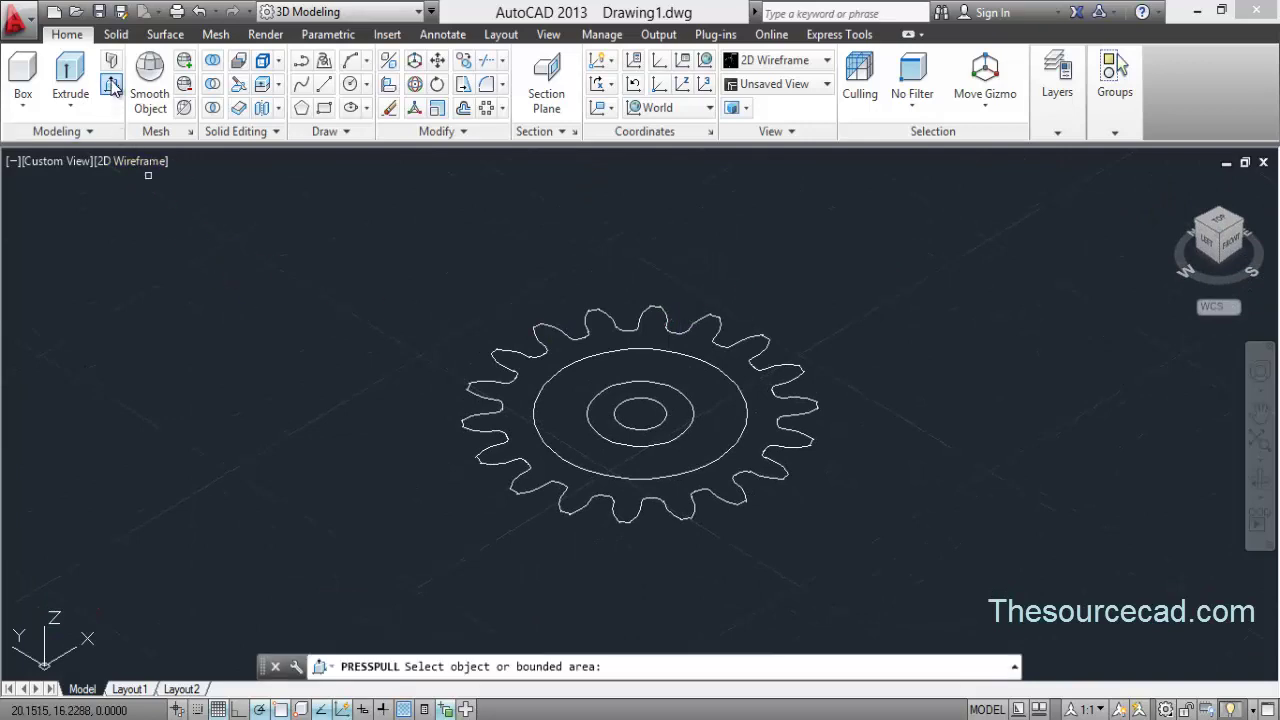
click(506, 400)
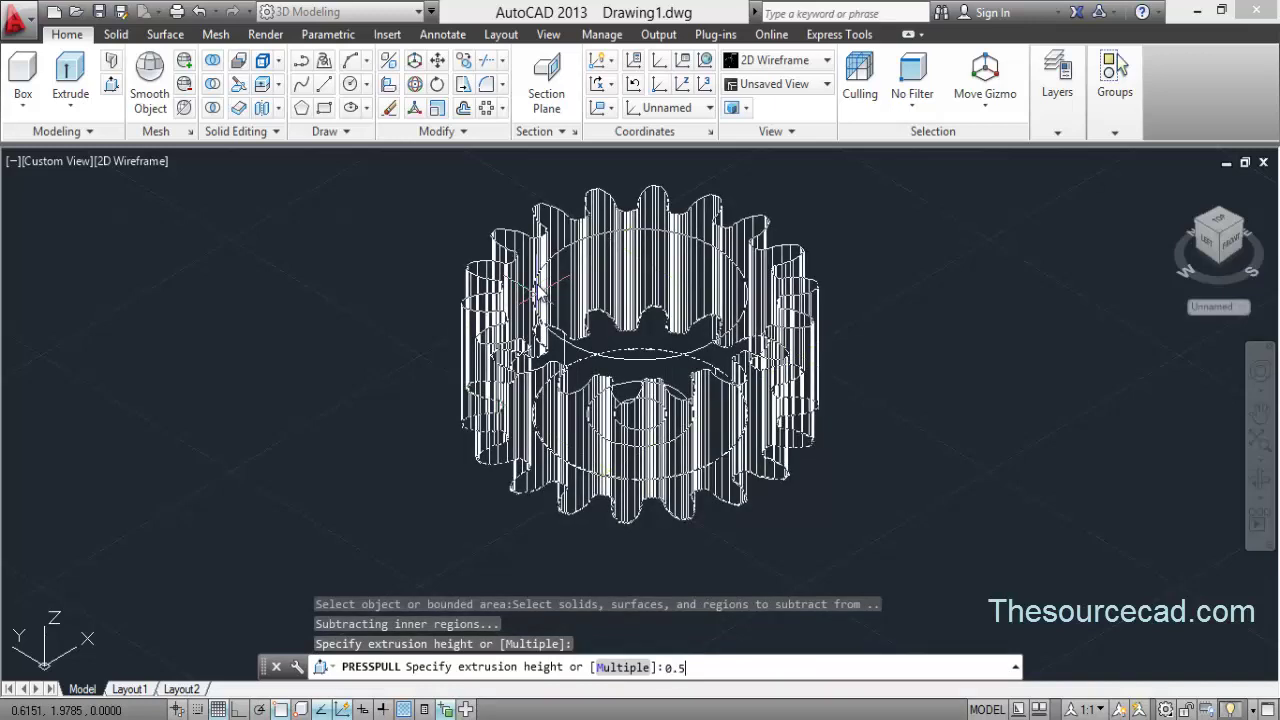
text(0.5)
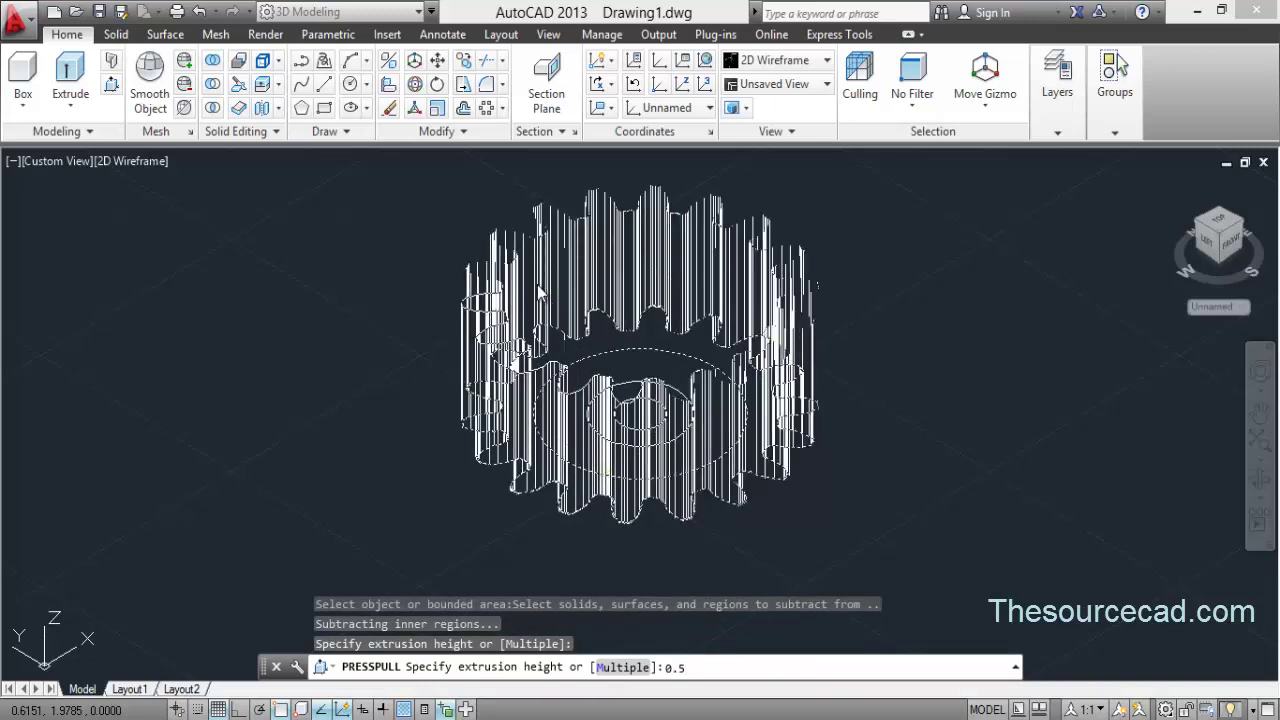
key(Return)
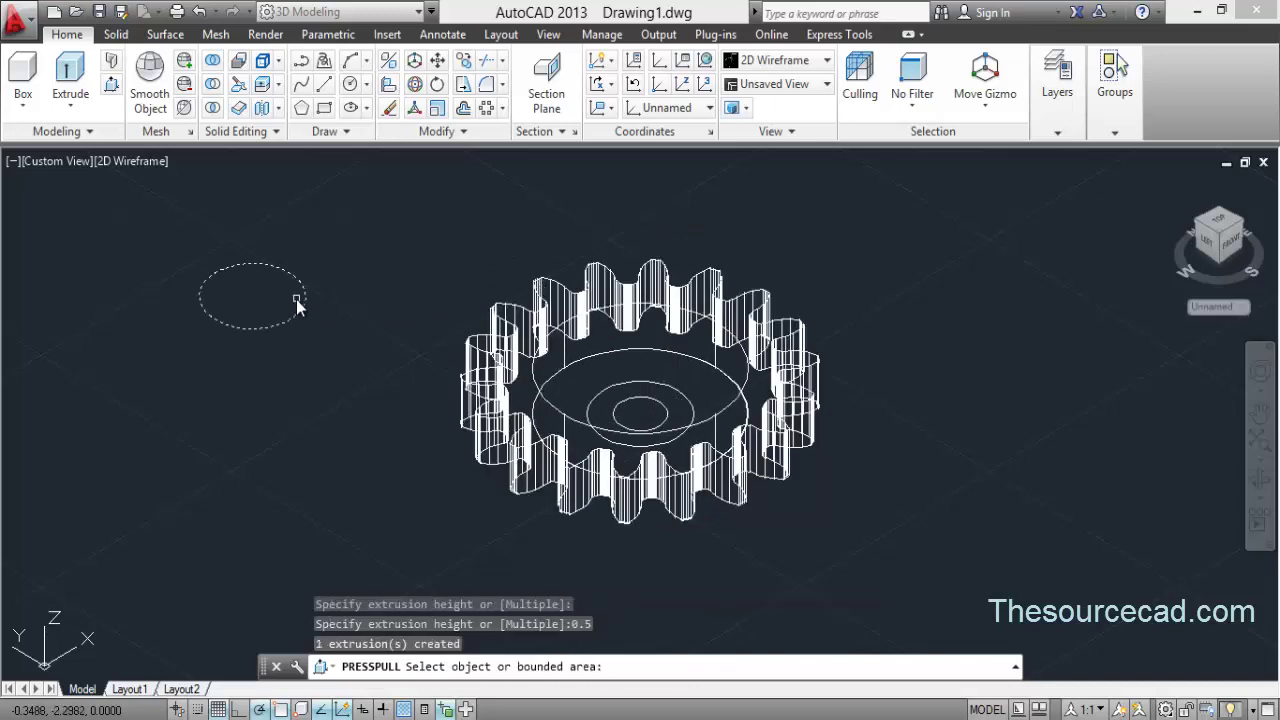
click(297, 305)
key(Return)
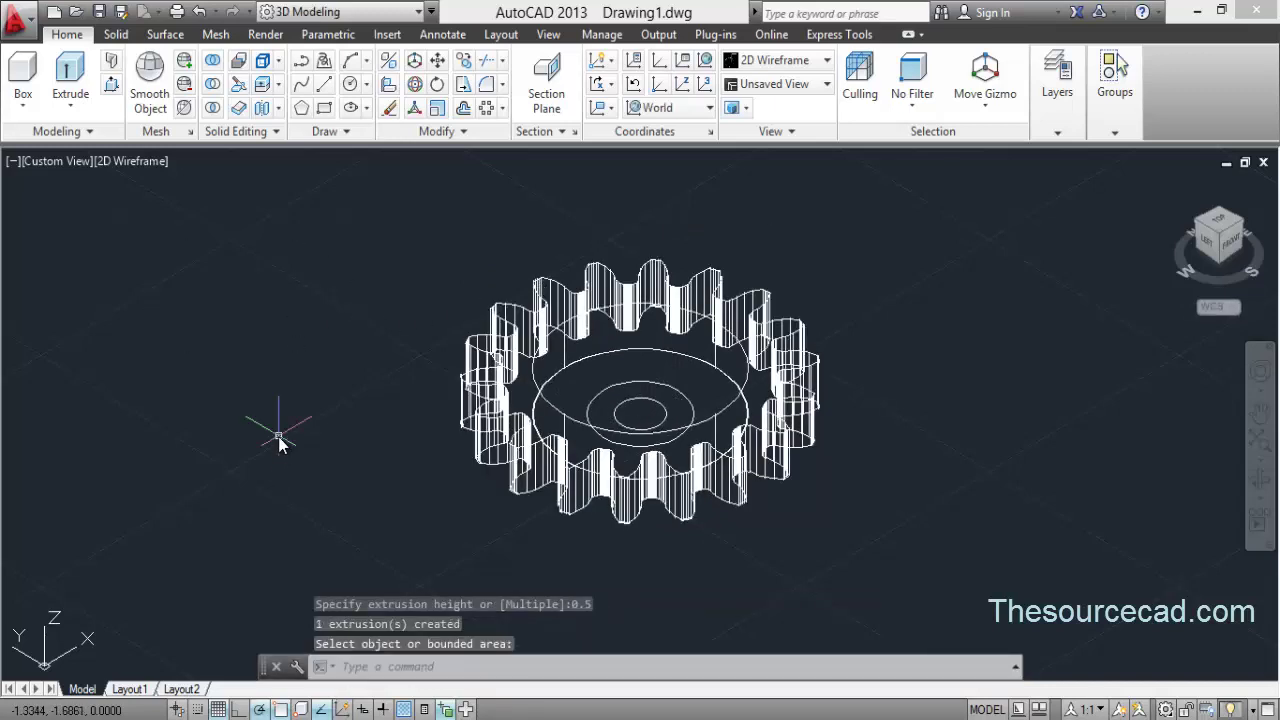
Switch to the Hidden visual style and press-pull the hub ring up 0.5.
click(137, 162)
click(186, 255)
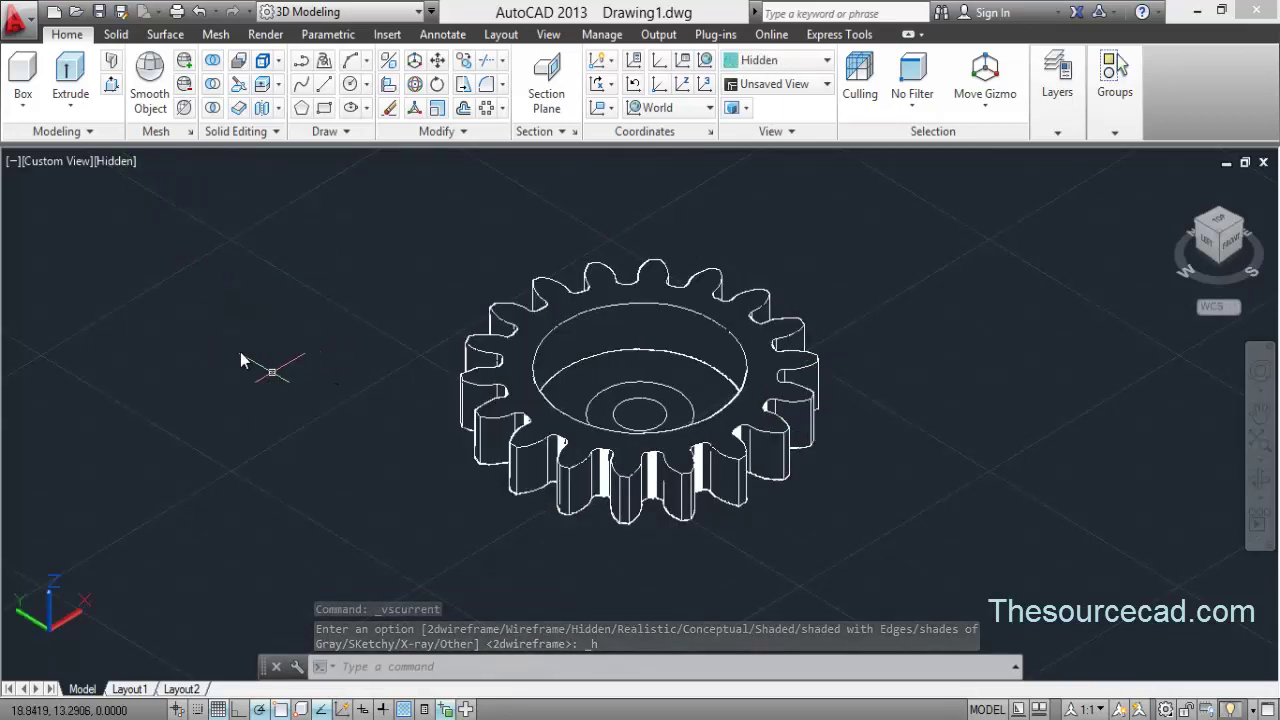
click(111, 84)
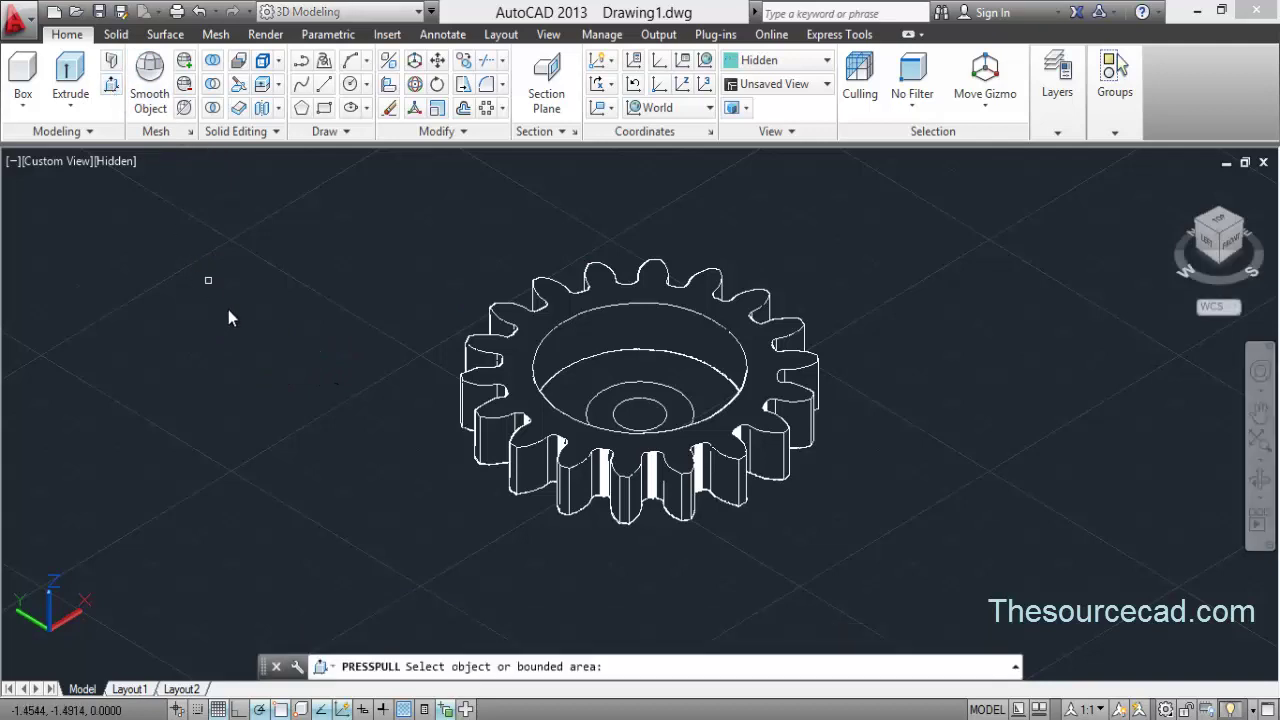
click(604, 418)
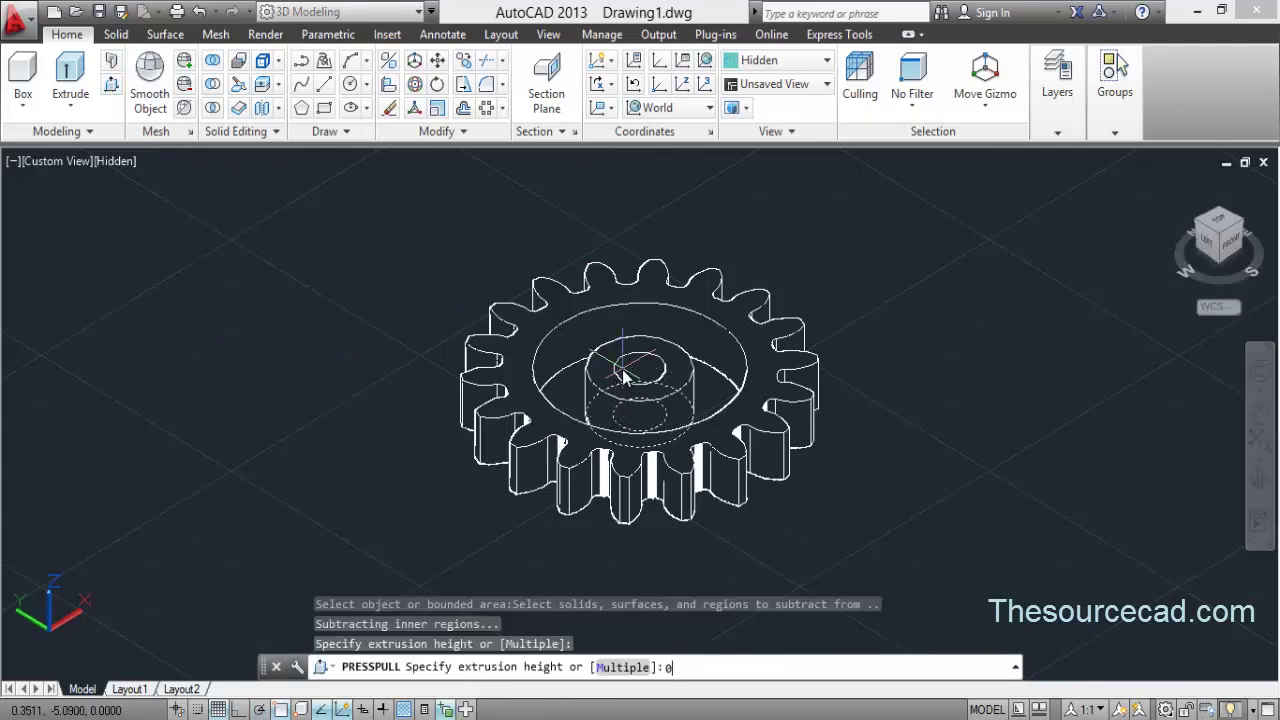
key(Return)
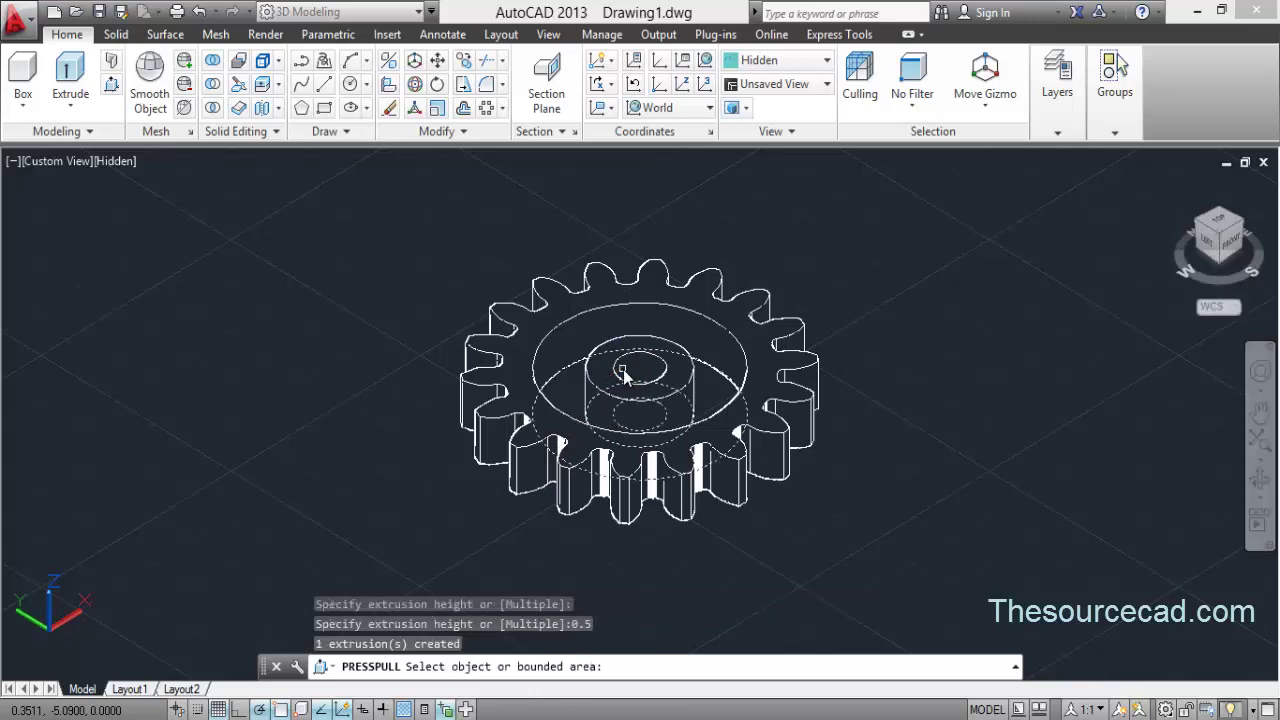
Press-pull the web area between hub and rim up 0.25.
click(571, 400)
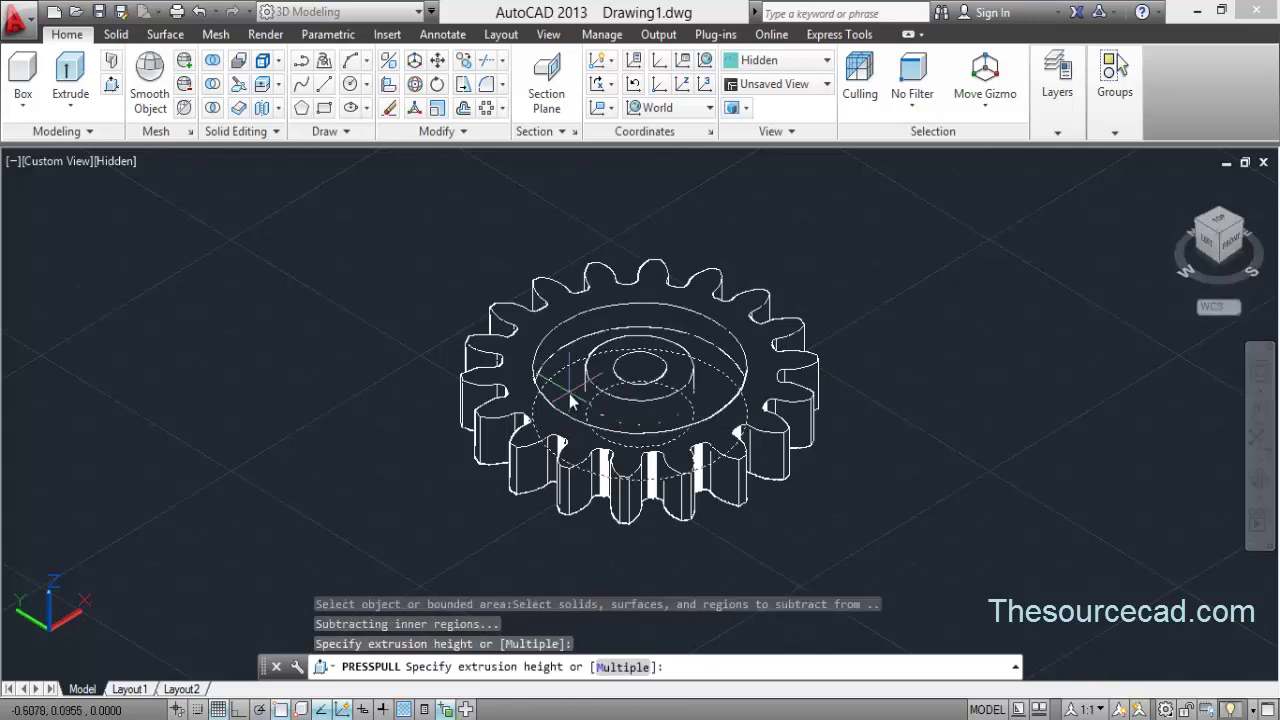
text(0.25)
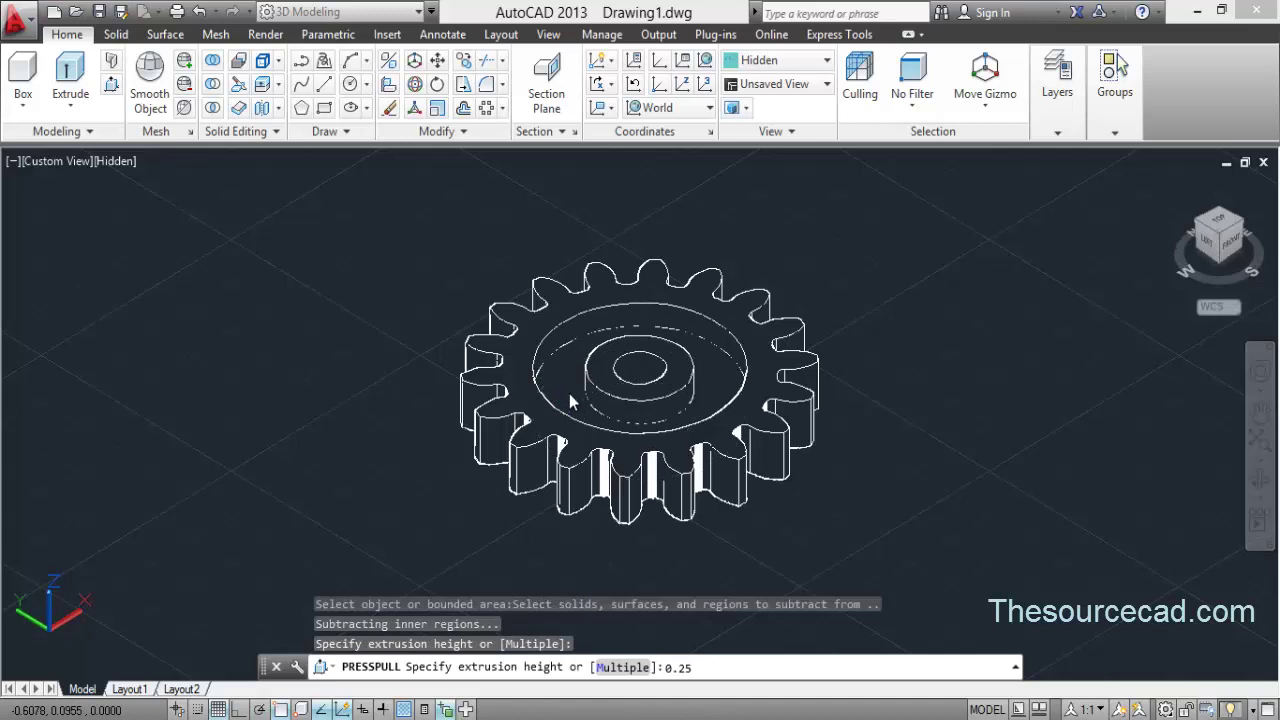
key(Return)
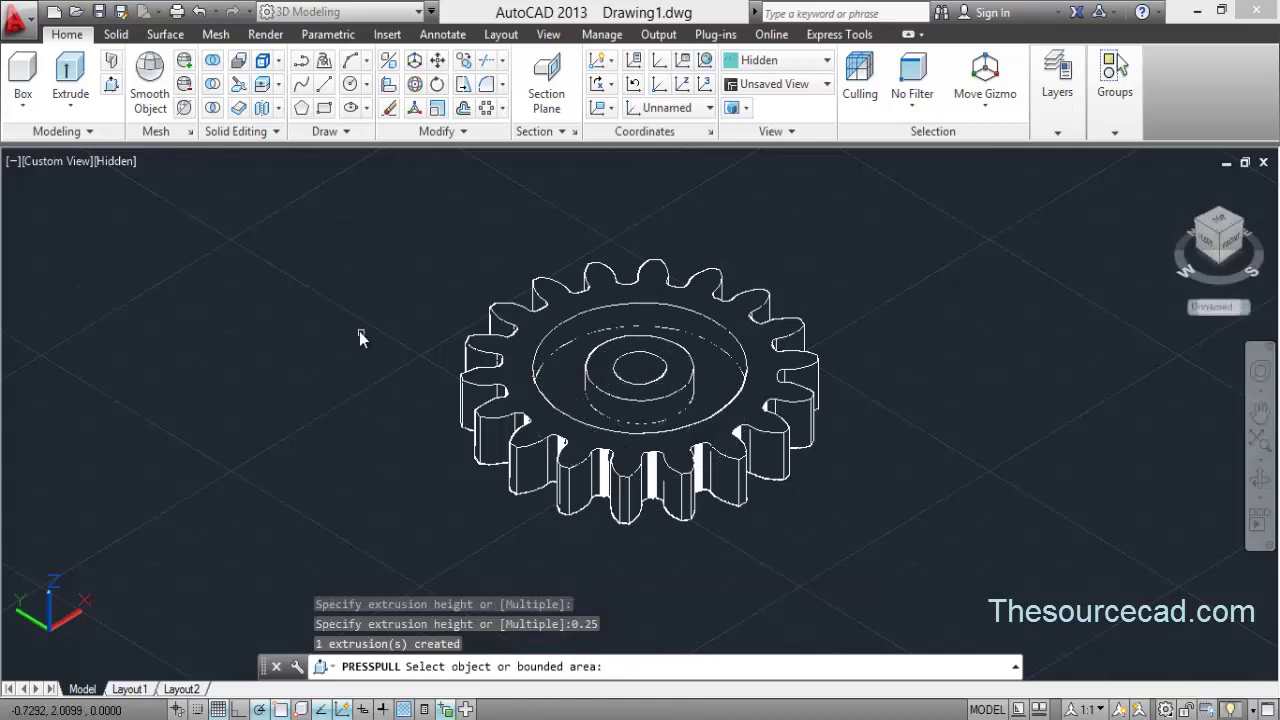
key(Return)
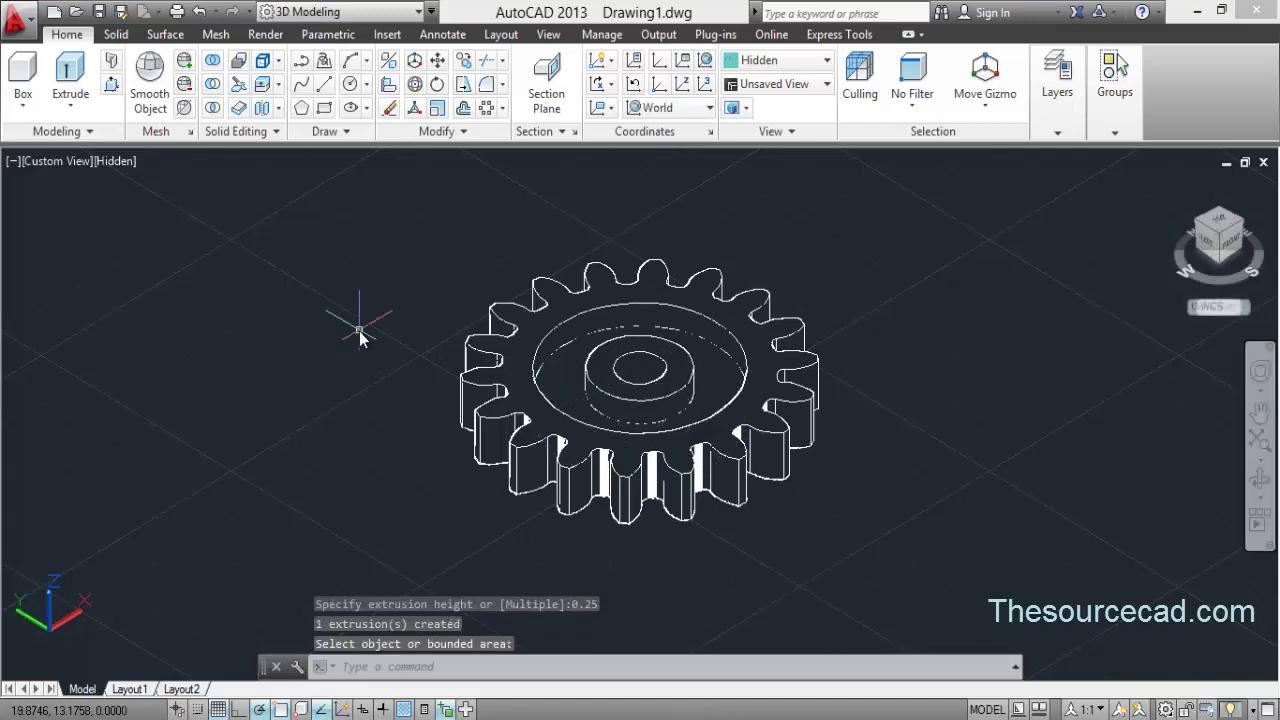
Free-orbit the view to look down on the gear from nearly straight above.
click(1261, 500)
click(1201, 545)
drag(640, 430, 674, 438)
right_click(767, 252)
click(792, 262)
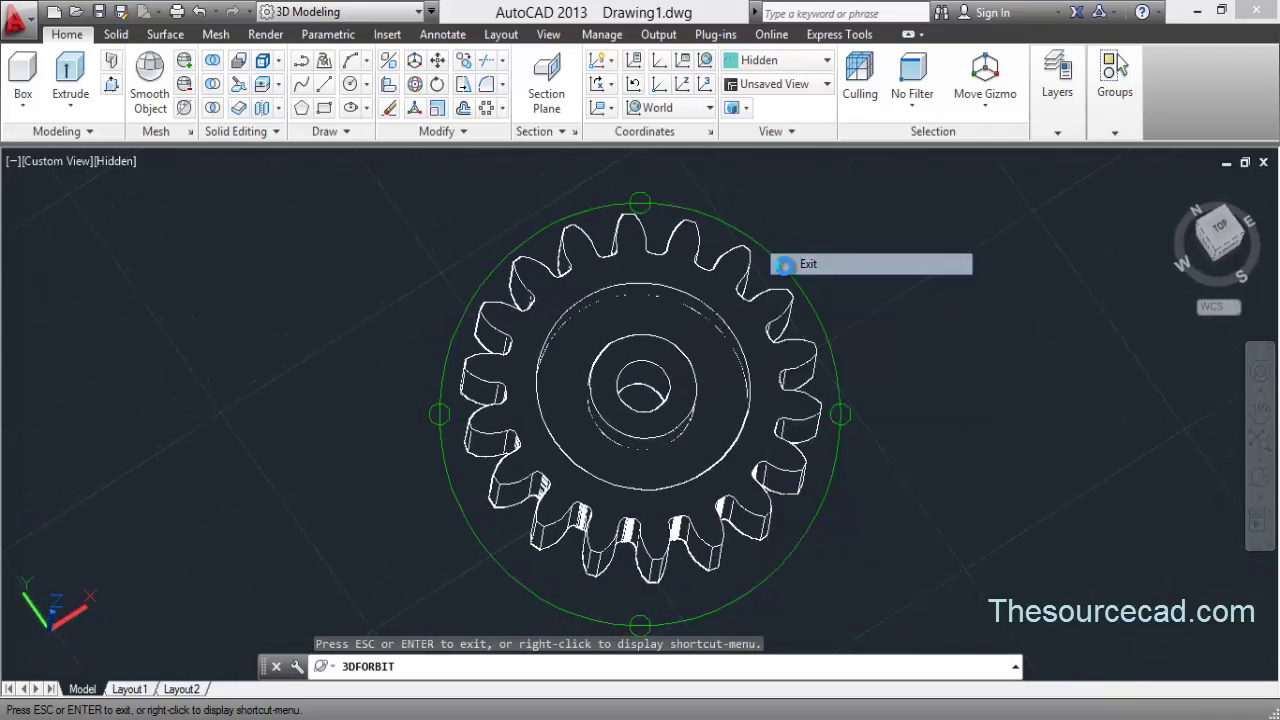
Hide the grid, view from Top, and draw a keyway rectangle on the bore's top edge.
click(218, 709)
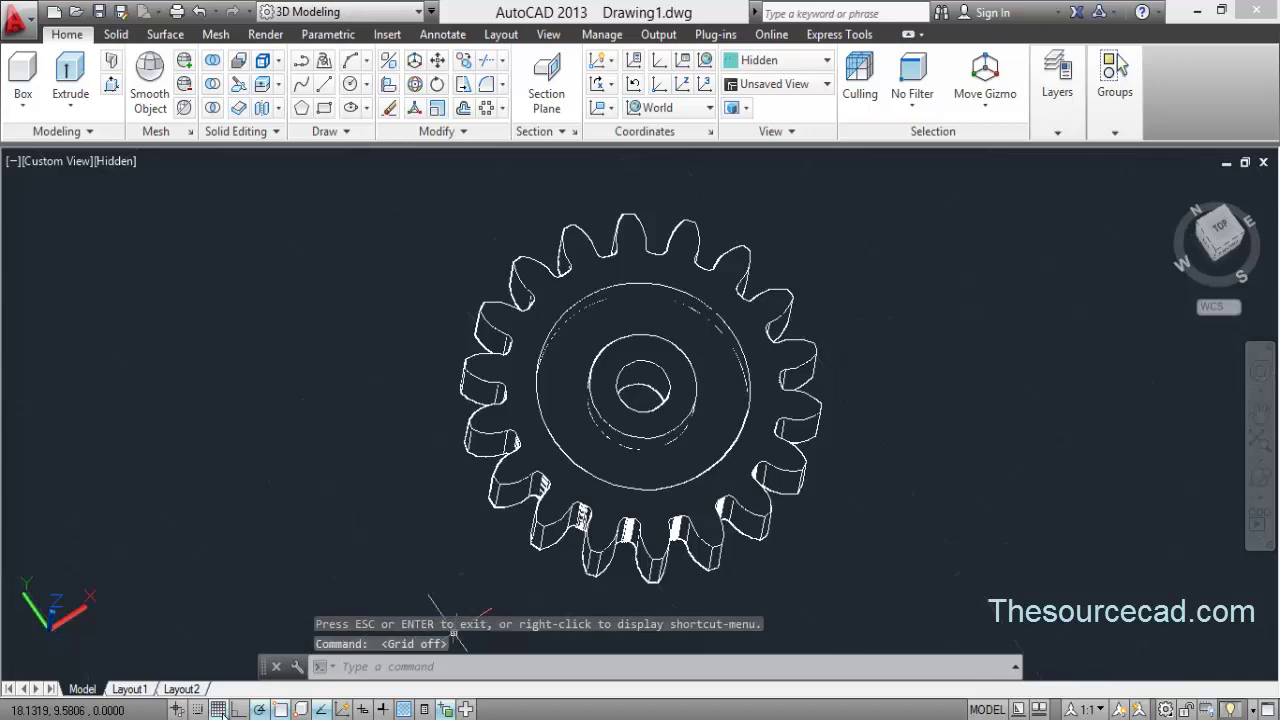
click(1222, 228)
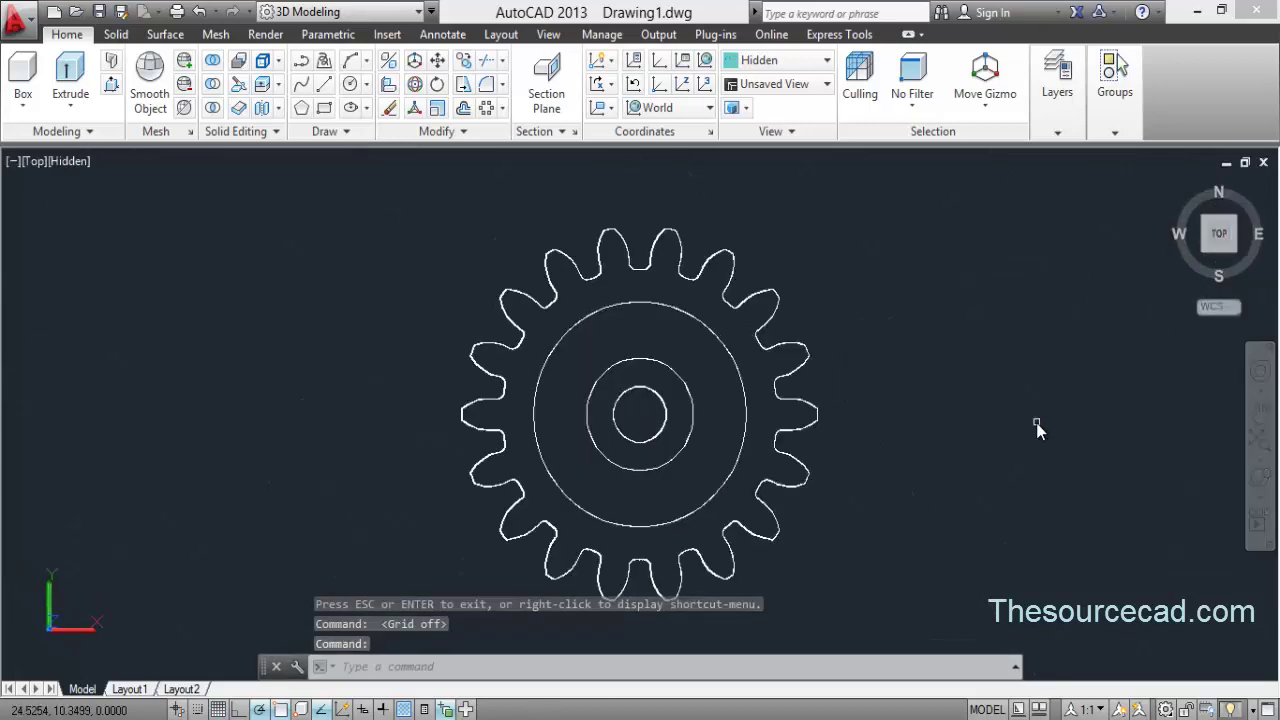
click(325, 109)
scroll(617, 400, up, 5)
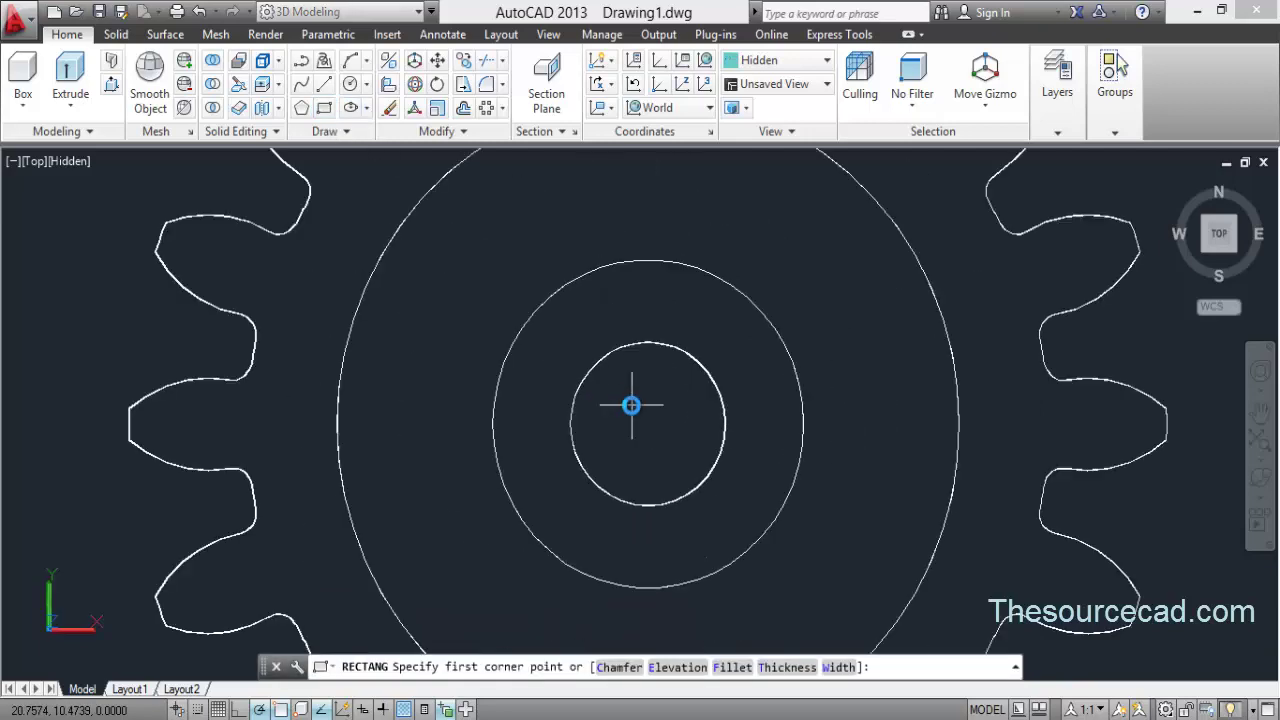
click(343, 709)
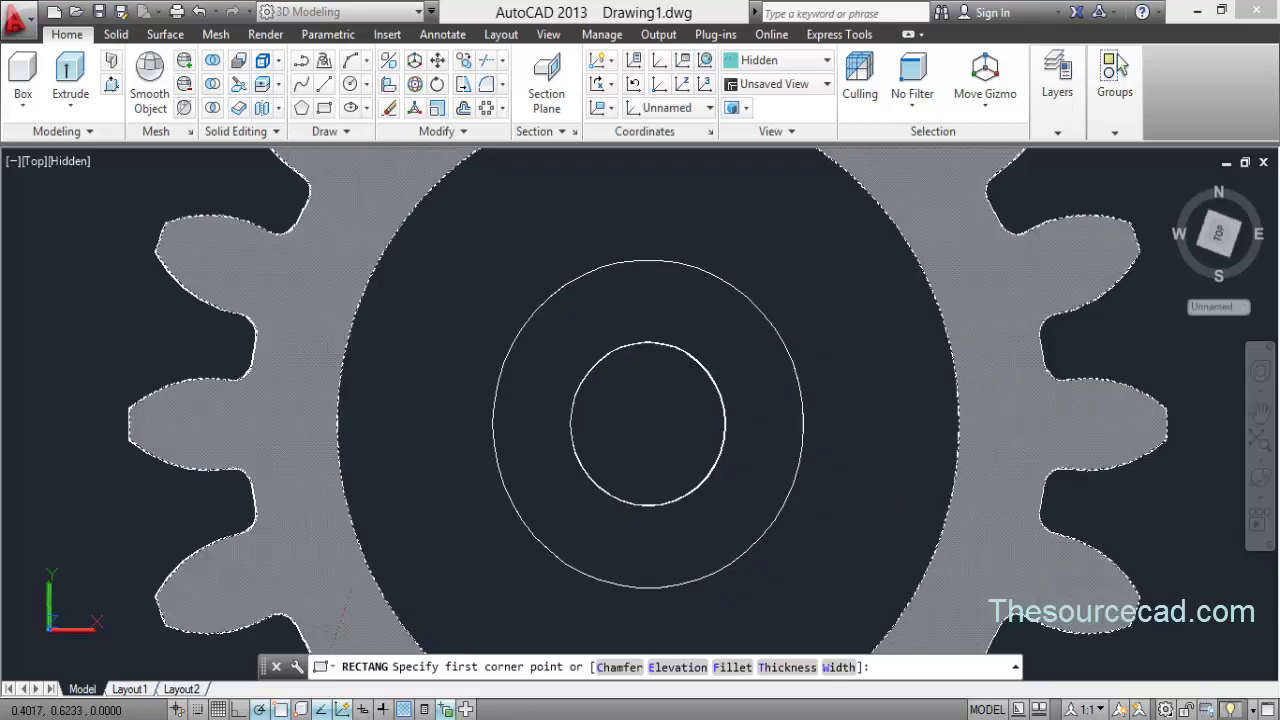
click(281, 709)
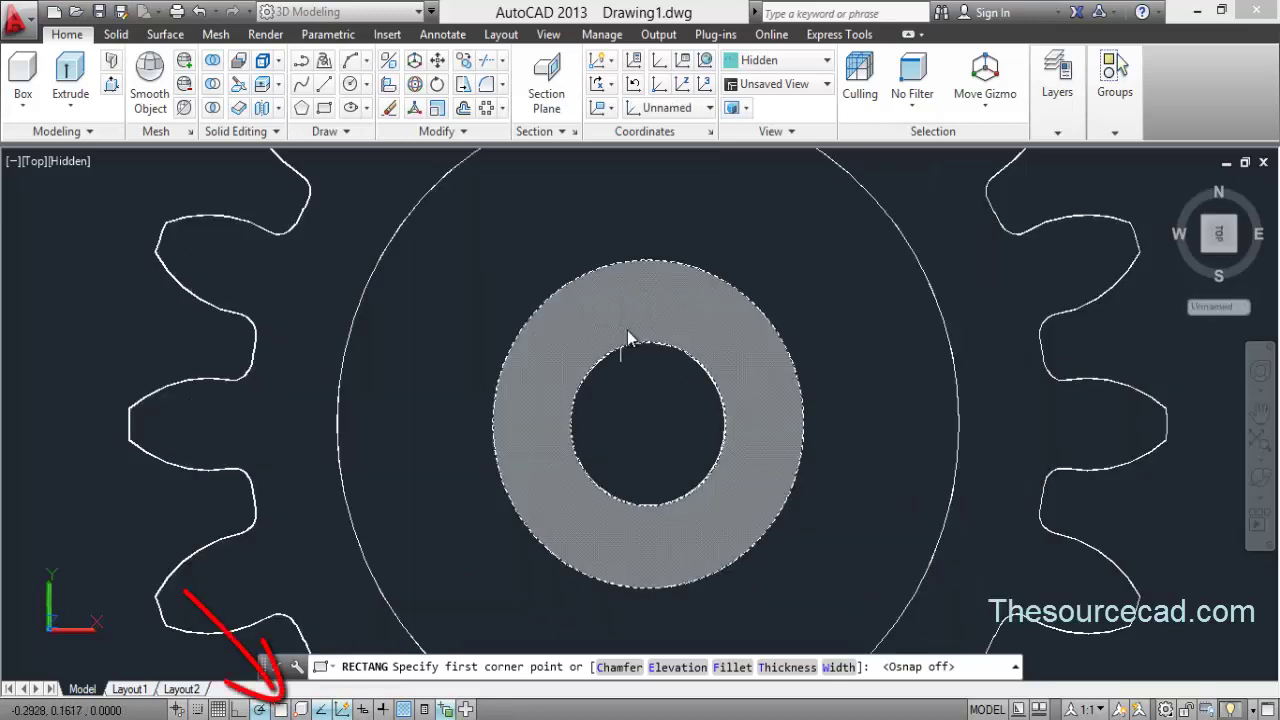
click(634, 331)
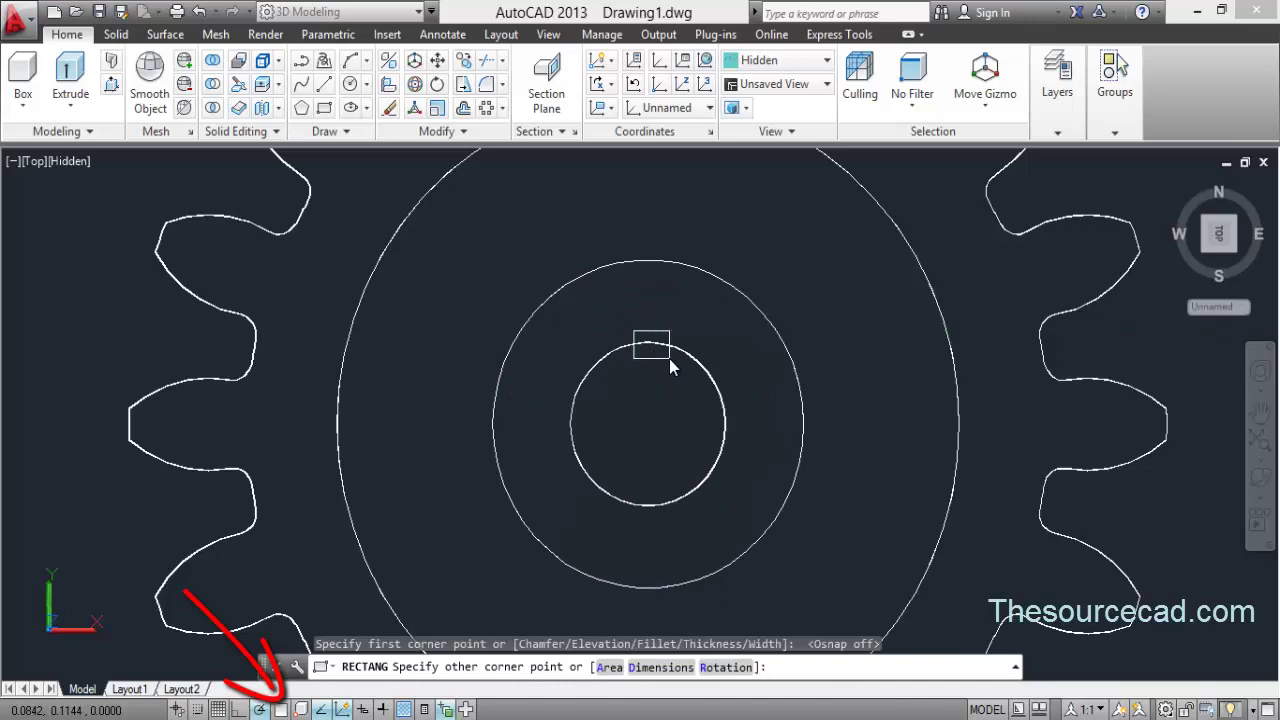
click(669, 358)
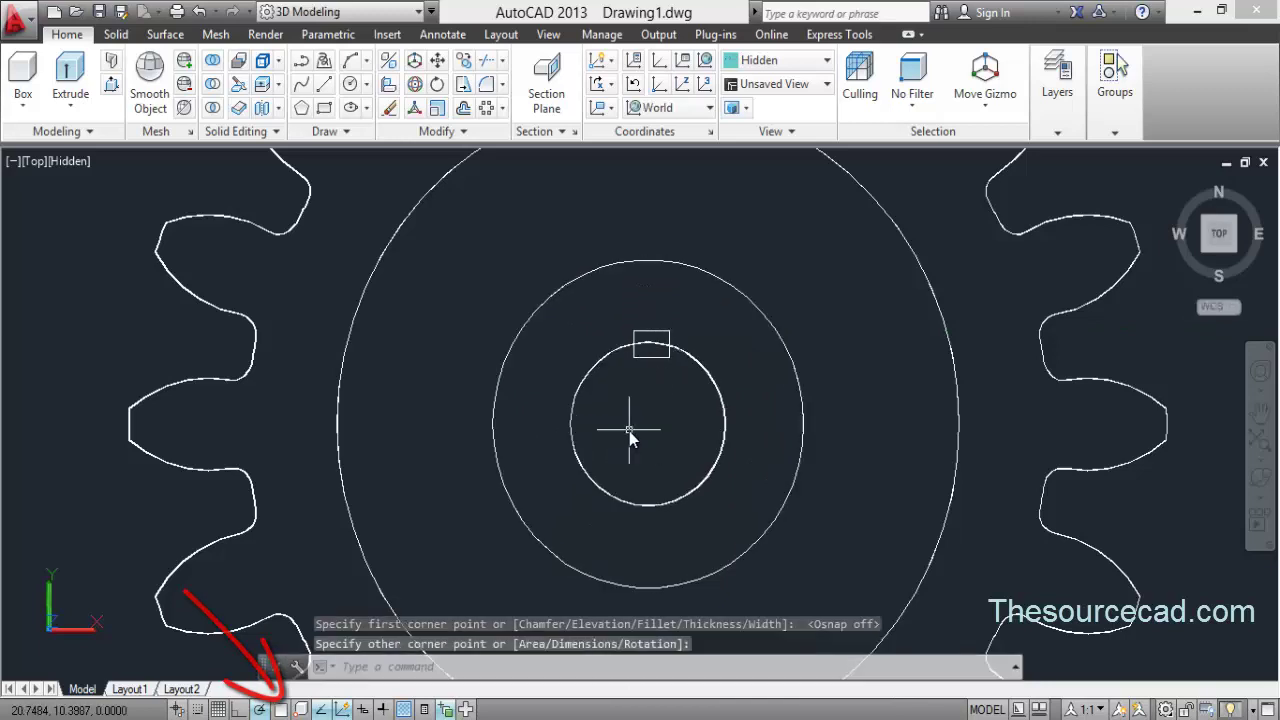
key(Escape)
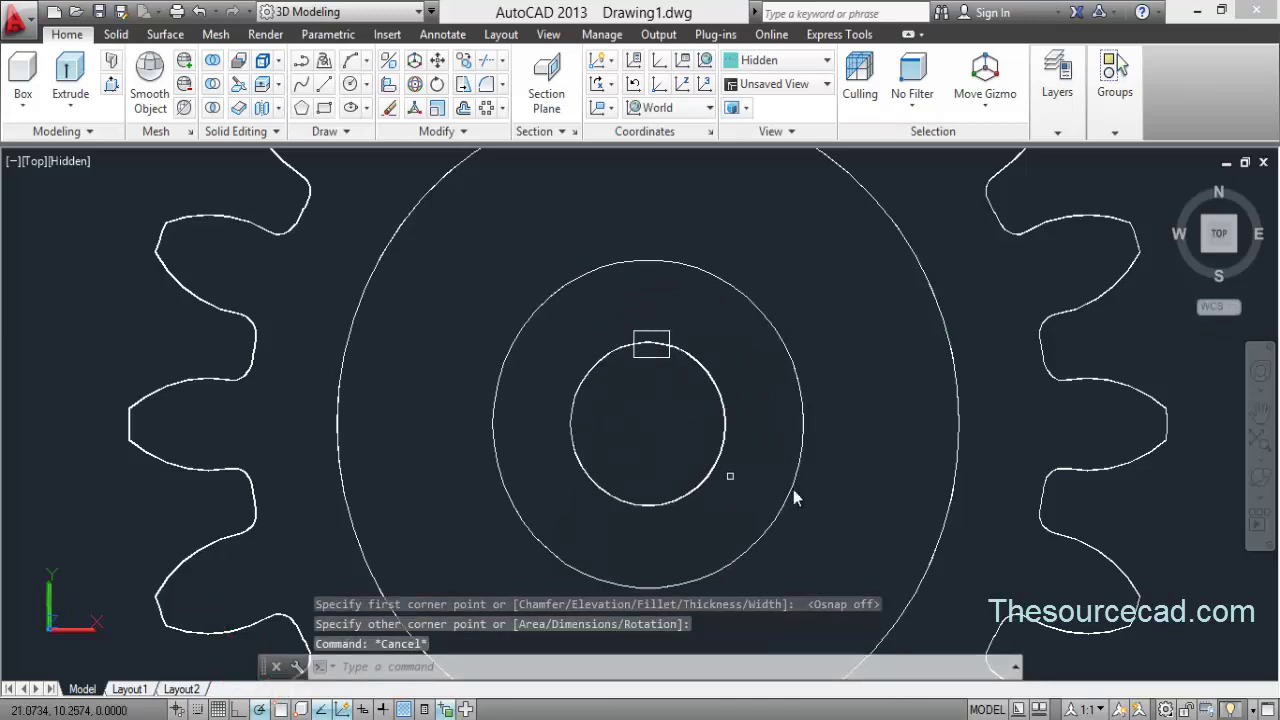
scroll(966, 438, down, 4)
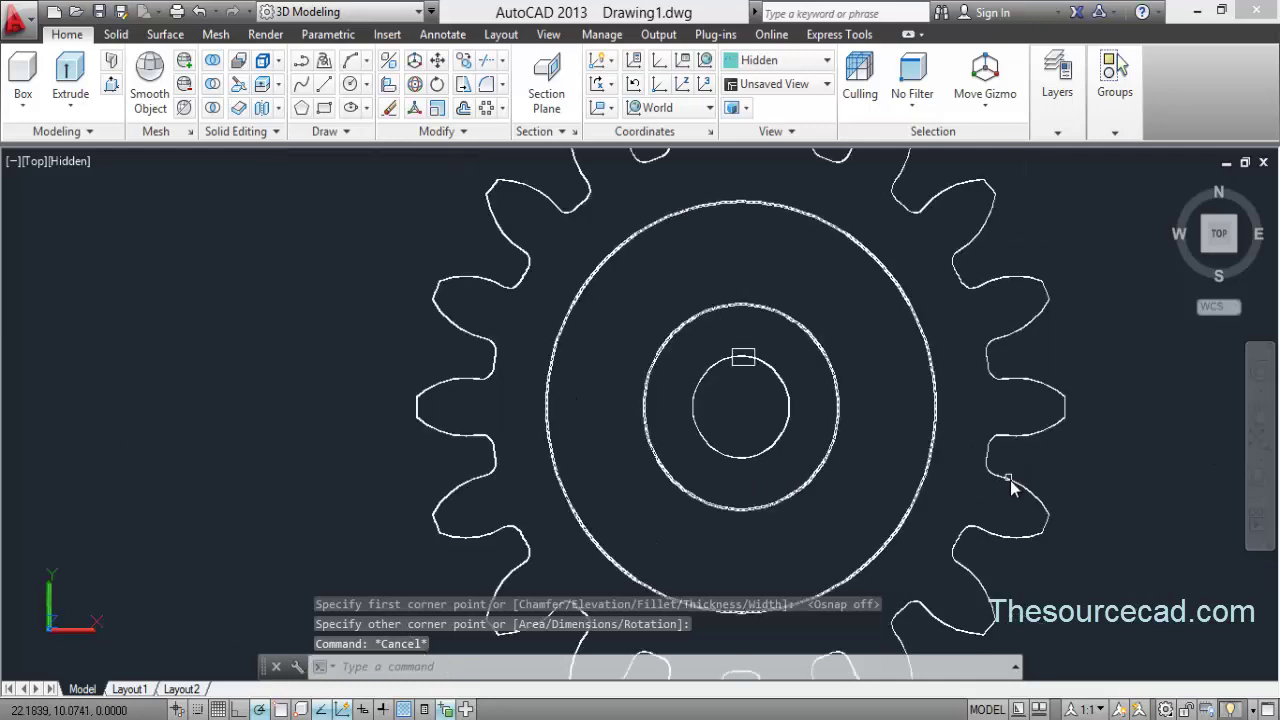
click(1006, 487)
middle_drag(1005, 490, 775, 412)
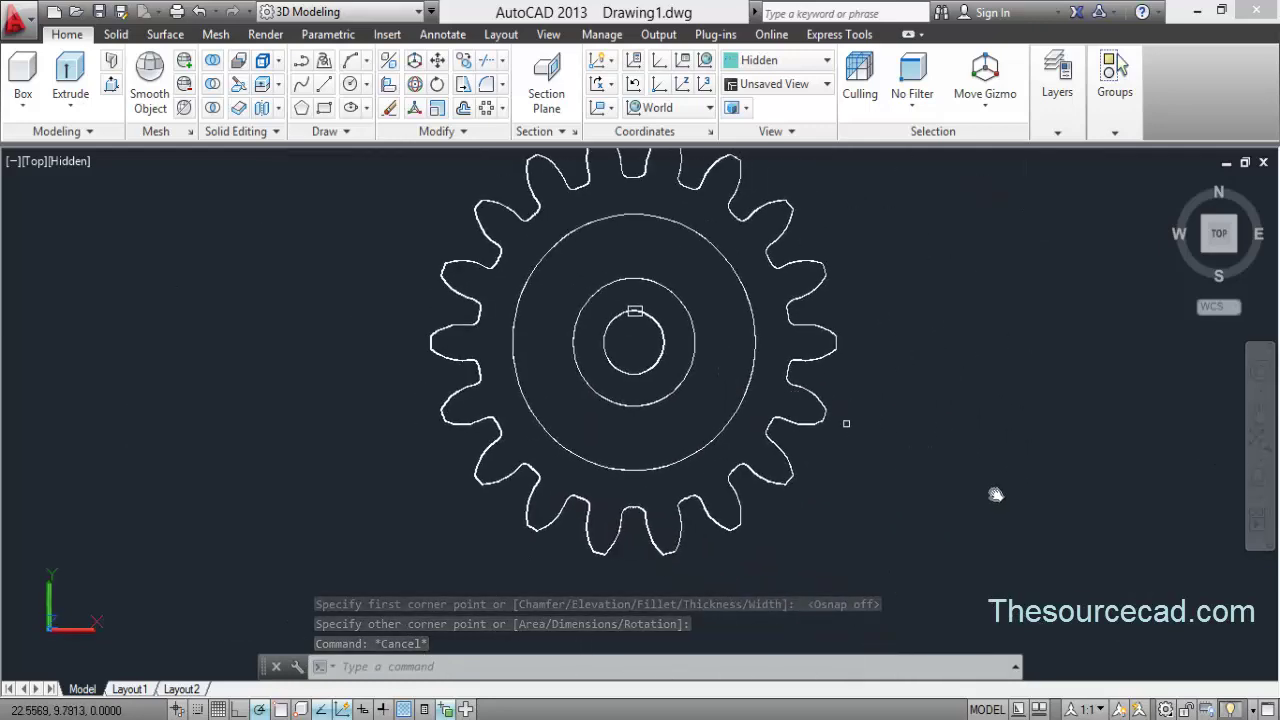
Free-orbit back to a tilted 3D view of the gear.
click(1260, 478)
drag(686, 528, 713, 372)
key(Escape)
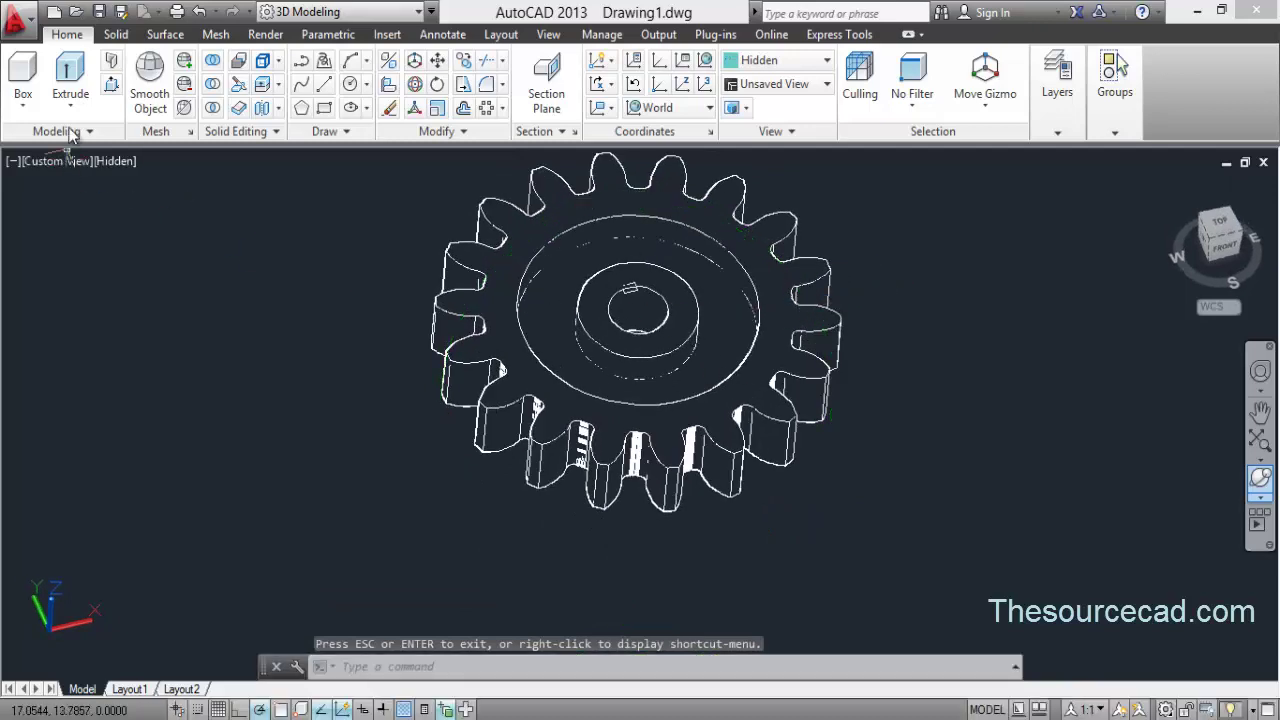
Extrude the keyway rectangle polyline downward into a bar through the bore.
click(70, 75)
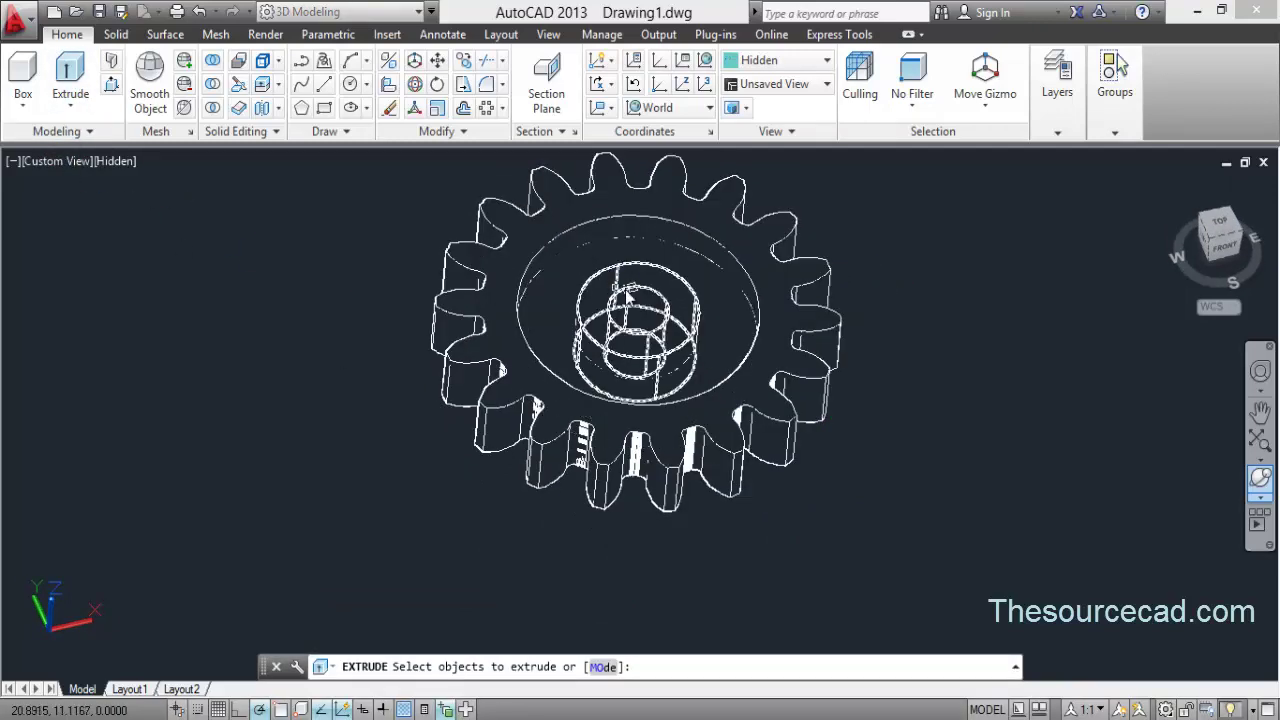
scroll(636, 300, up, 5)
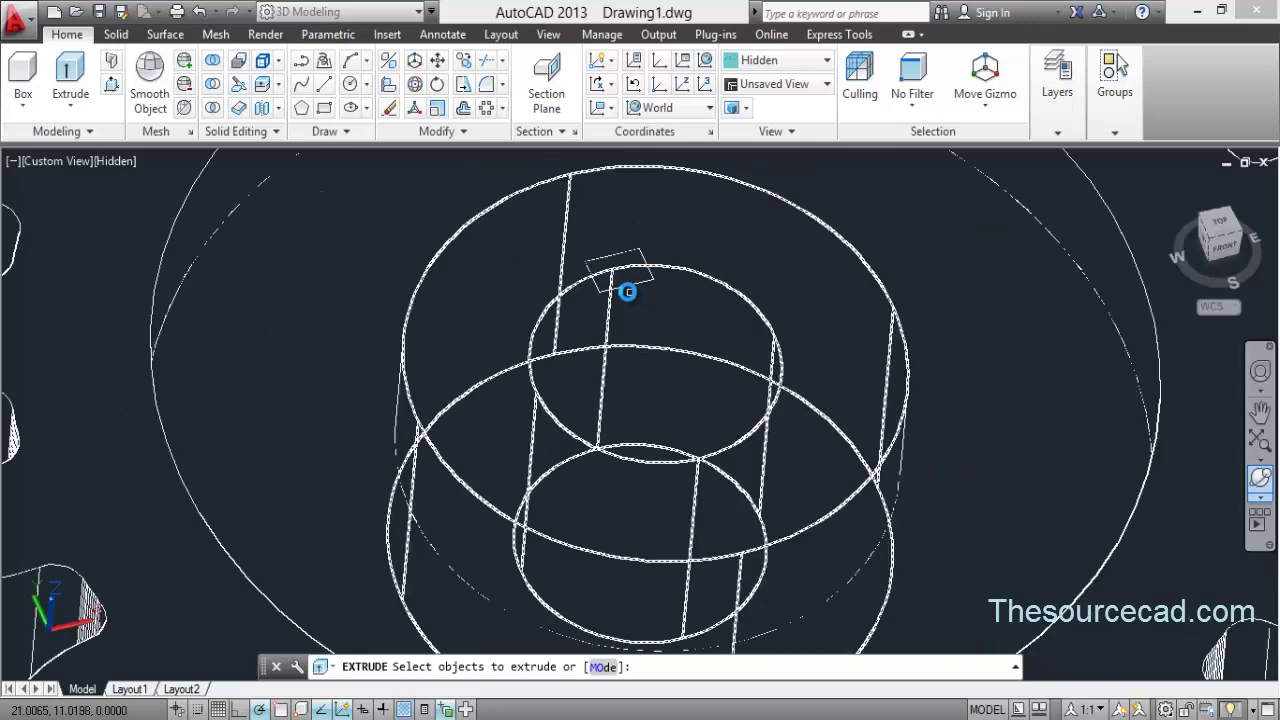
click(628, 286)
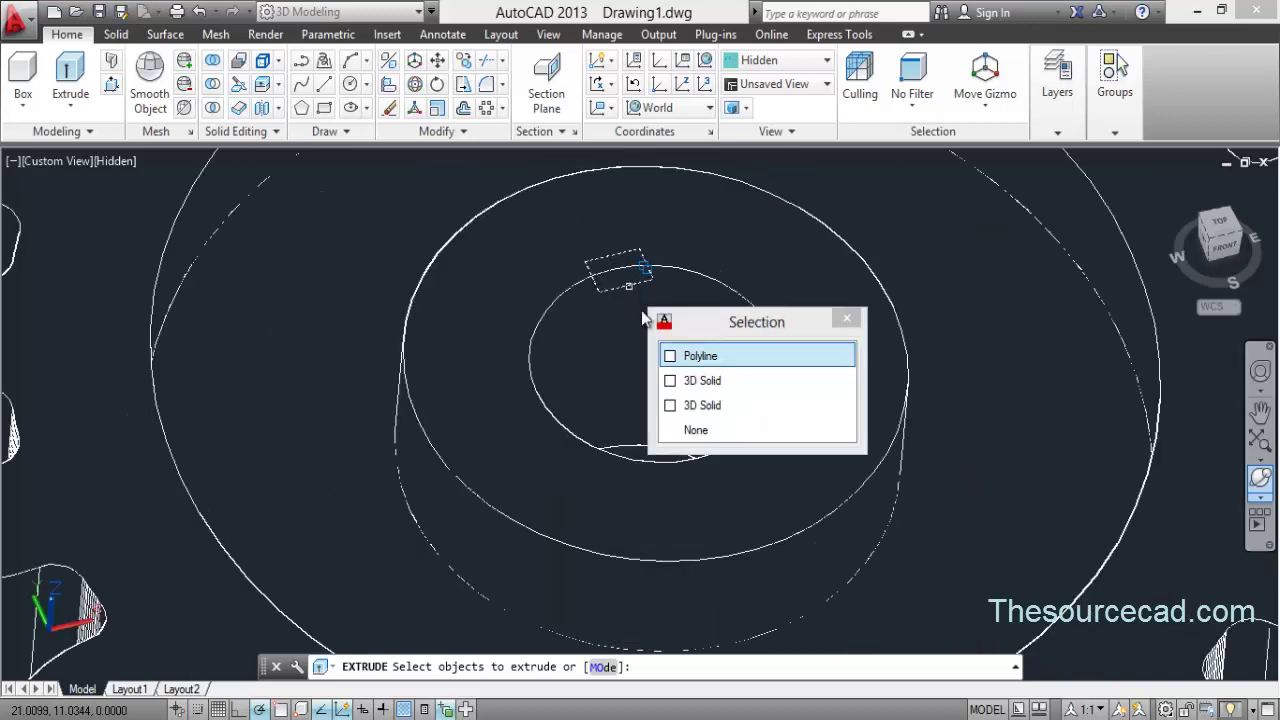
click(710, 356)
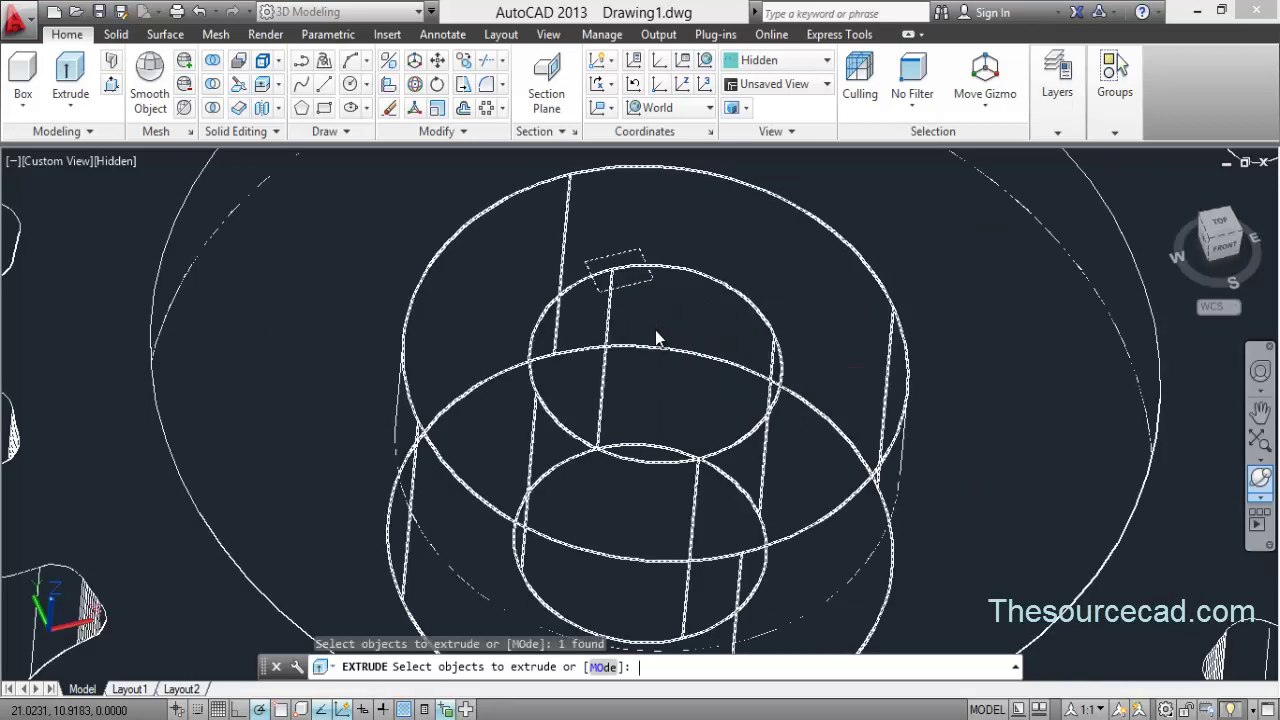
key(Return)
scroll(634, 488, down, 4)
scroll(712, 393, down, 2)
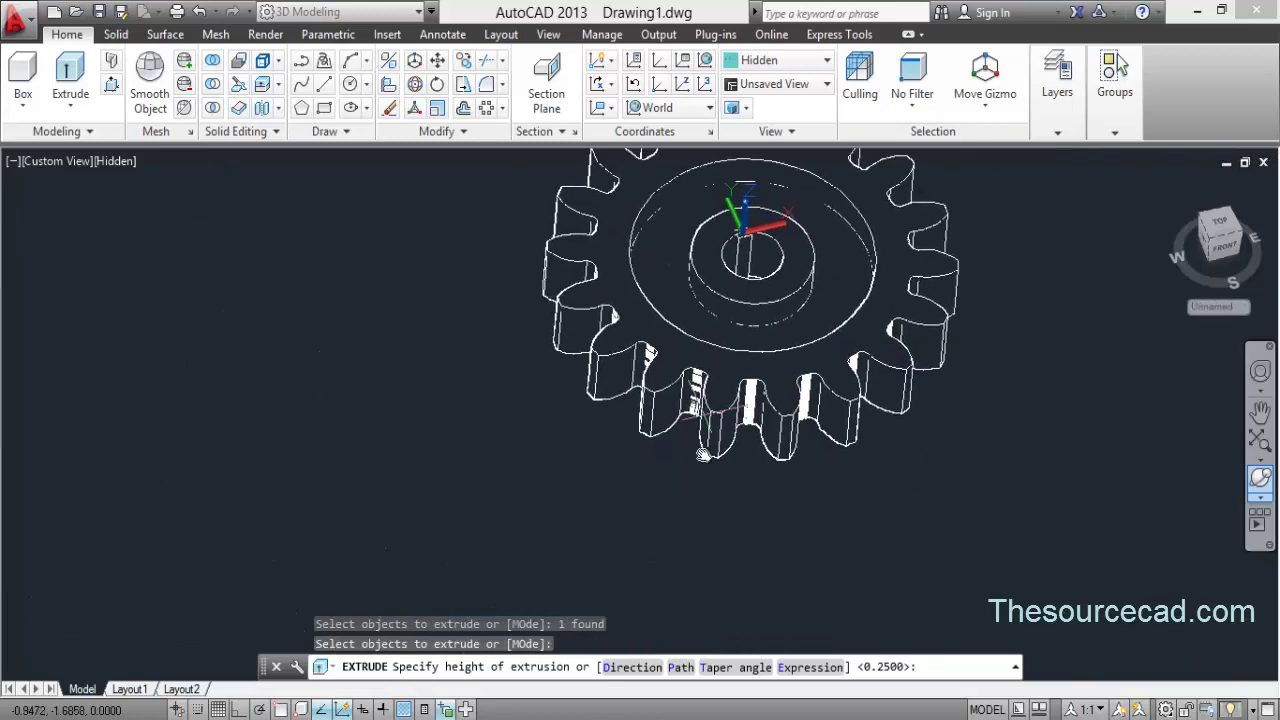
click(845, 519)
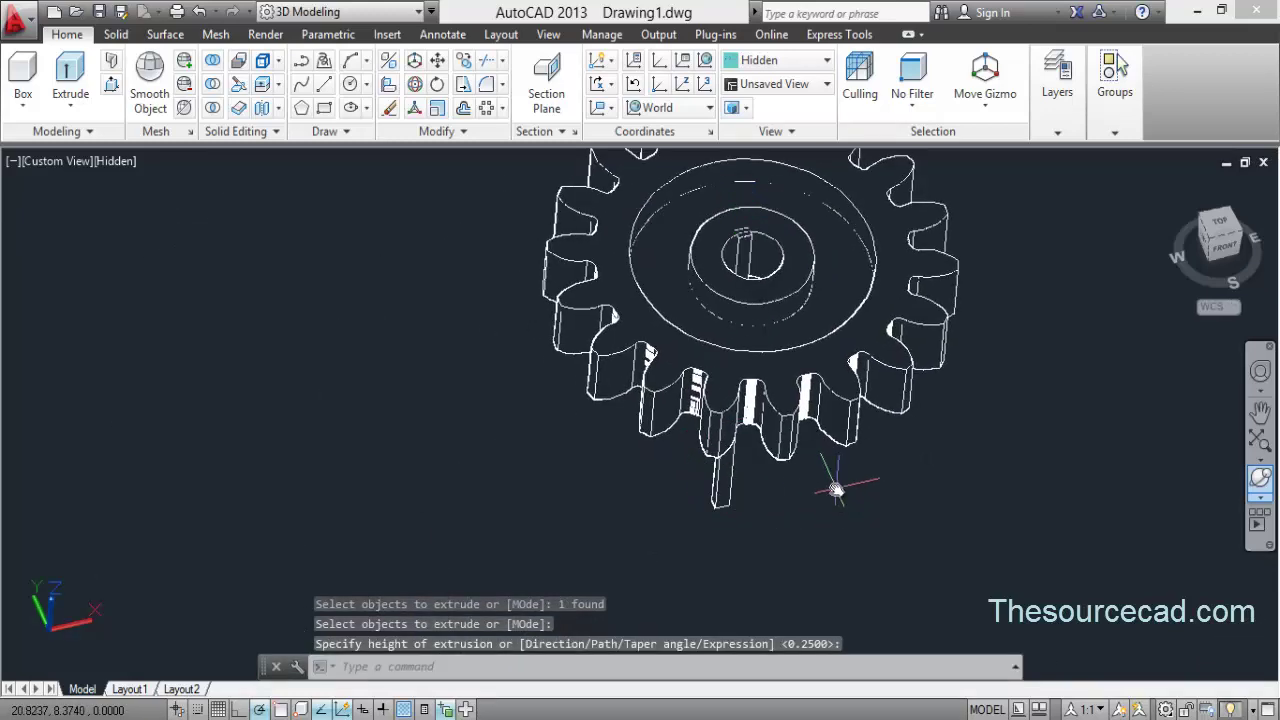
middle_drag(604, 333, 506, 420)
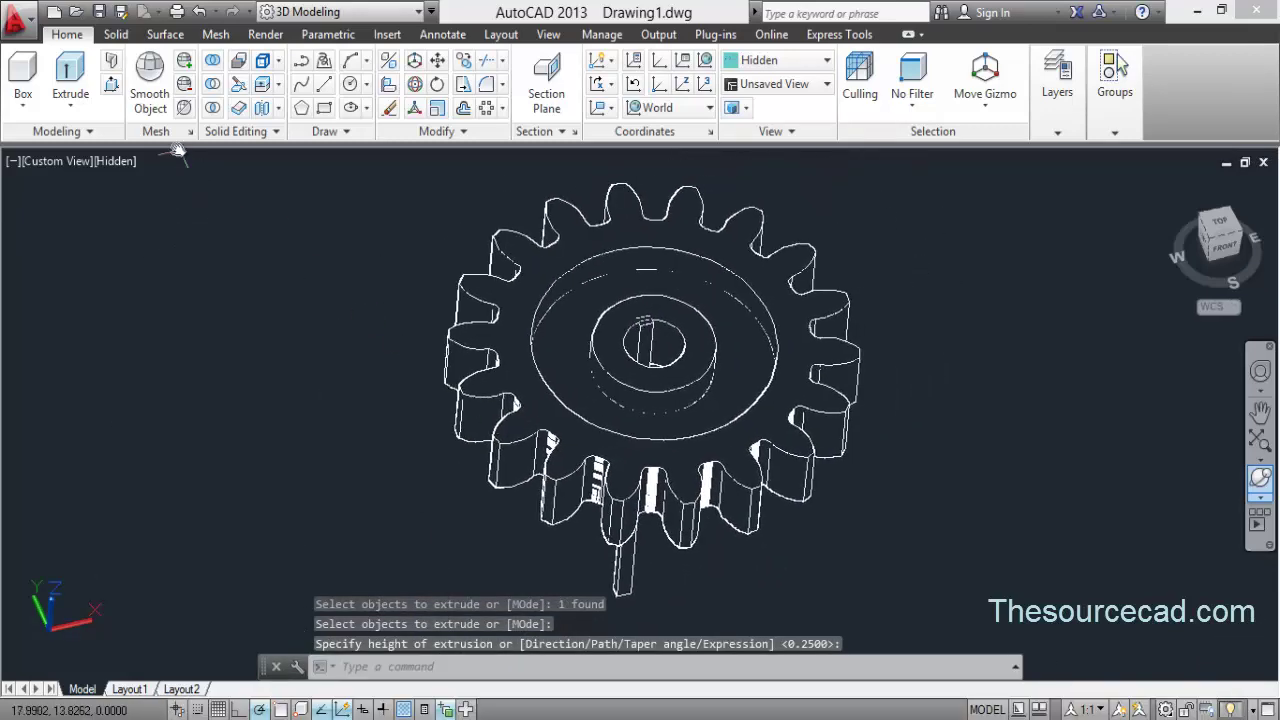
Subtract the keyway bar from the gear solid, leaving a keyway slot in the bore.
click(213, 86)
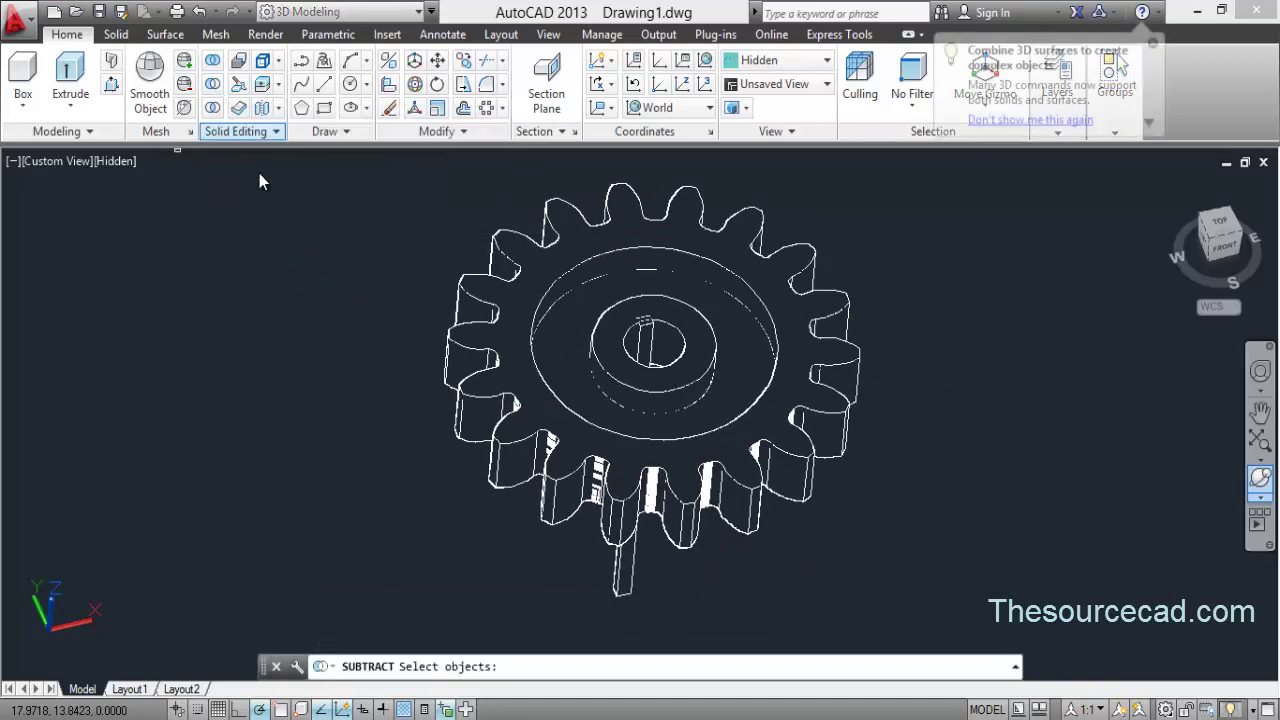
click(680, 313)
click(871, 377)
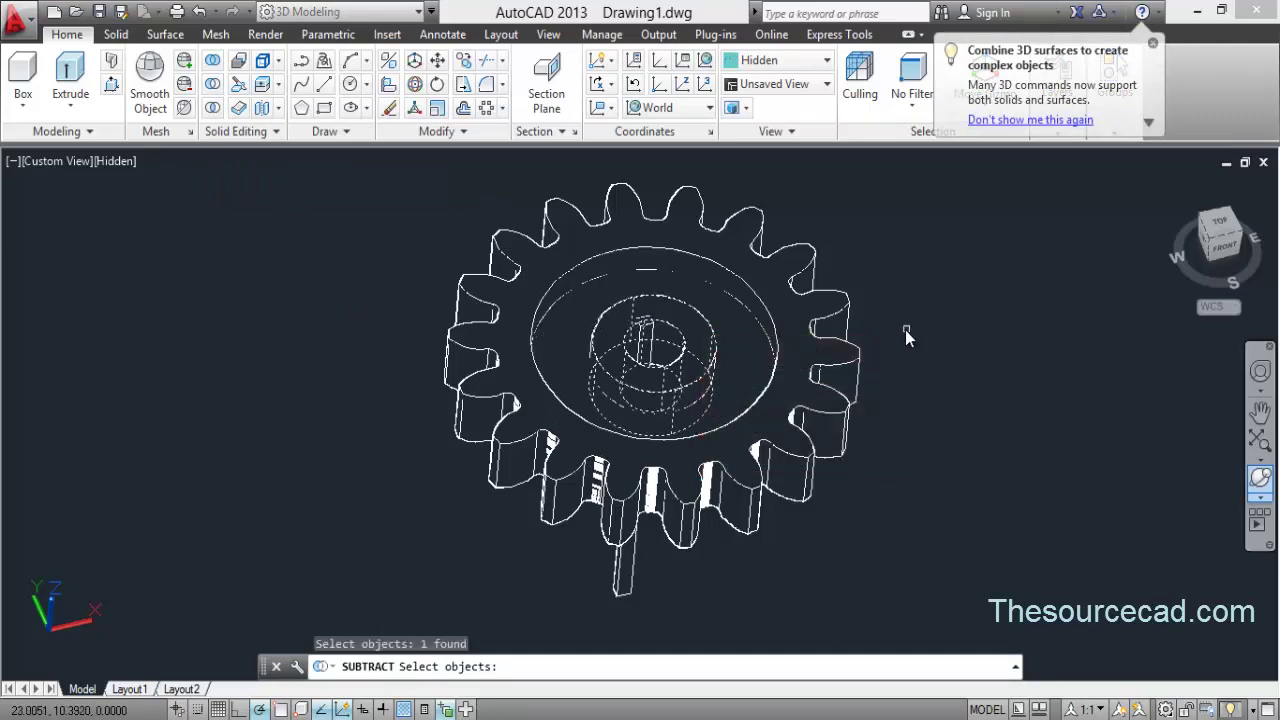
key(Return)
click(628, 572)
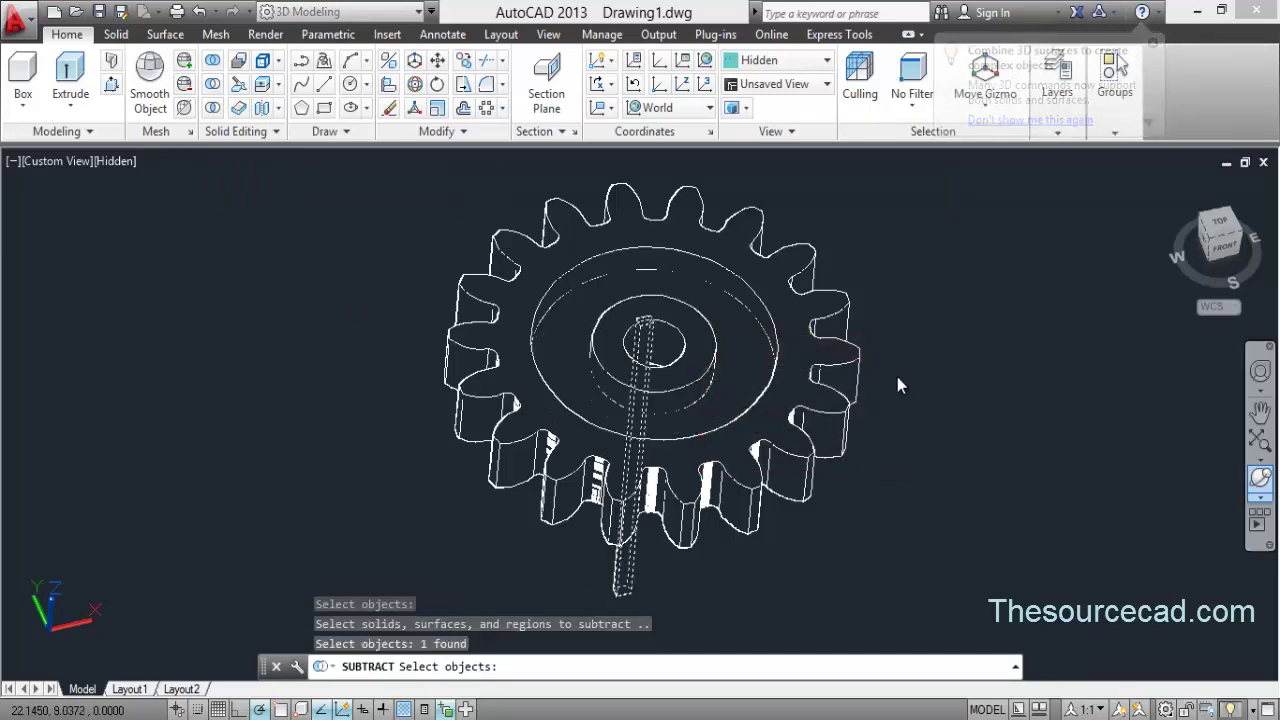
key(Return)
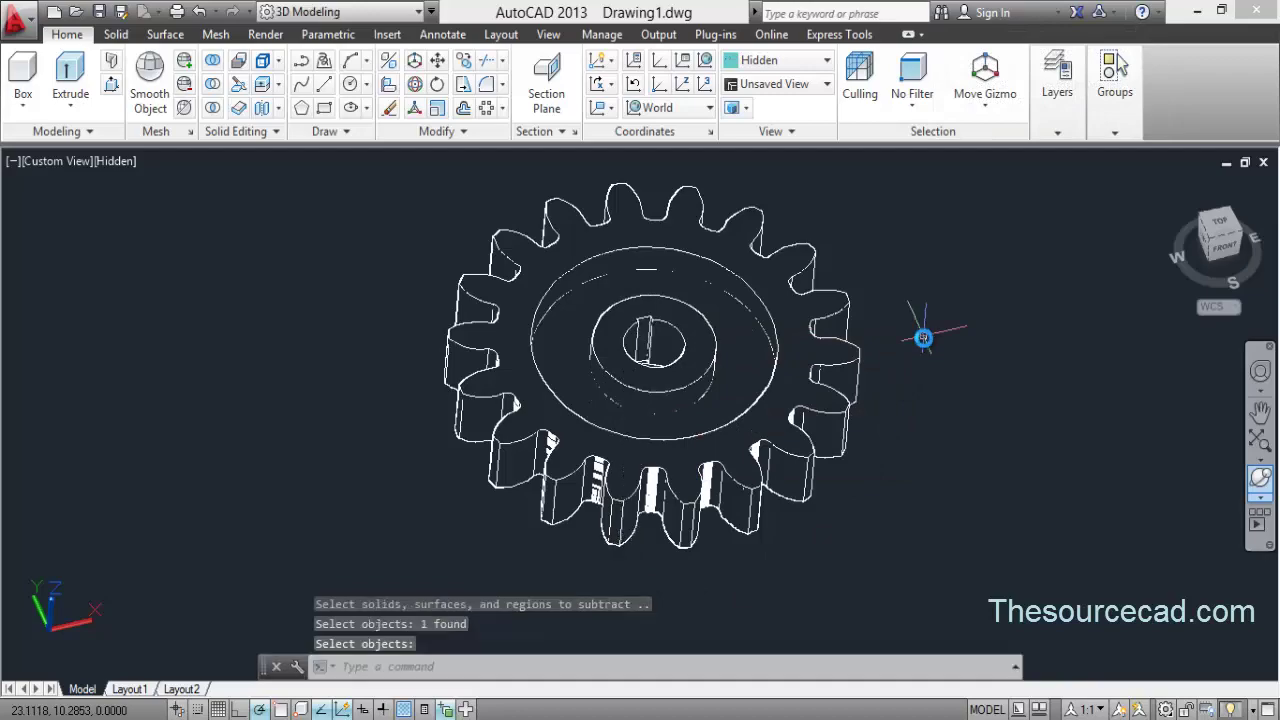
click(1260, 478)
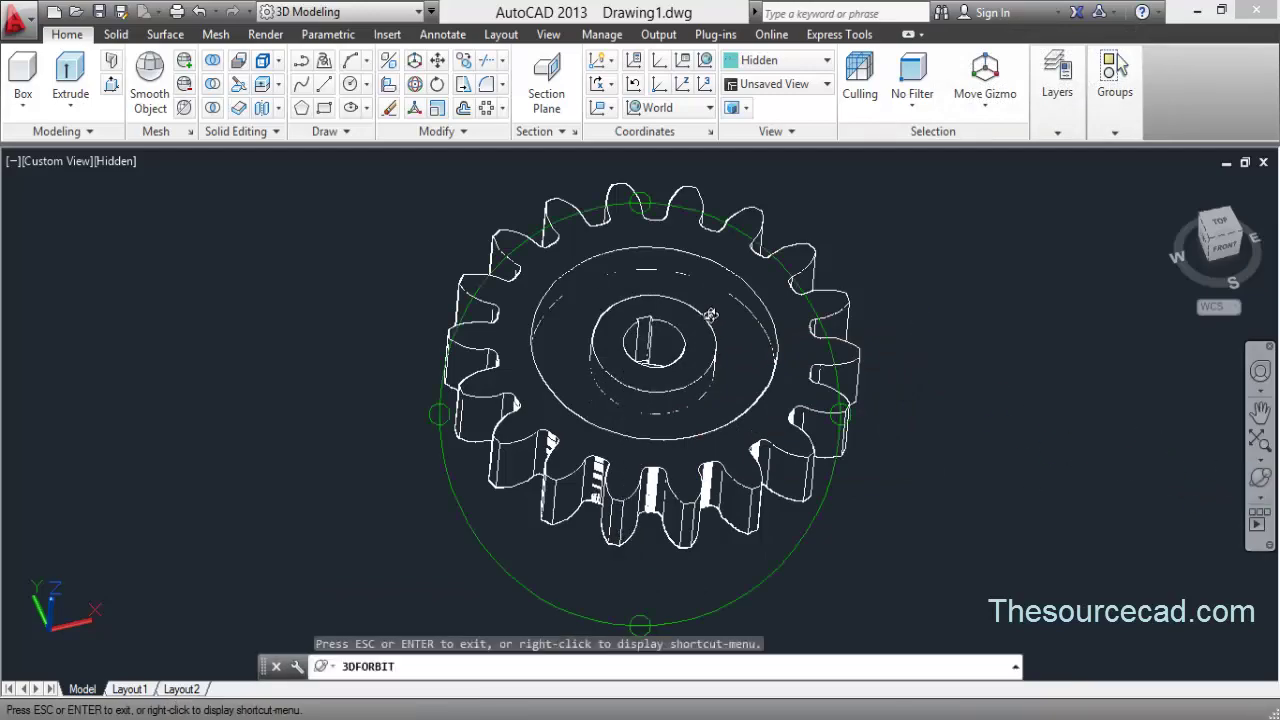
Orbit the gear to a near face-on view to check it.
drag(710, 315, 789, 468)
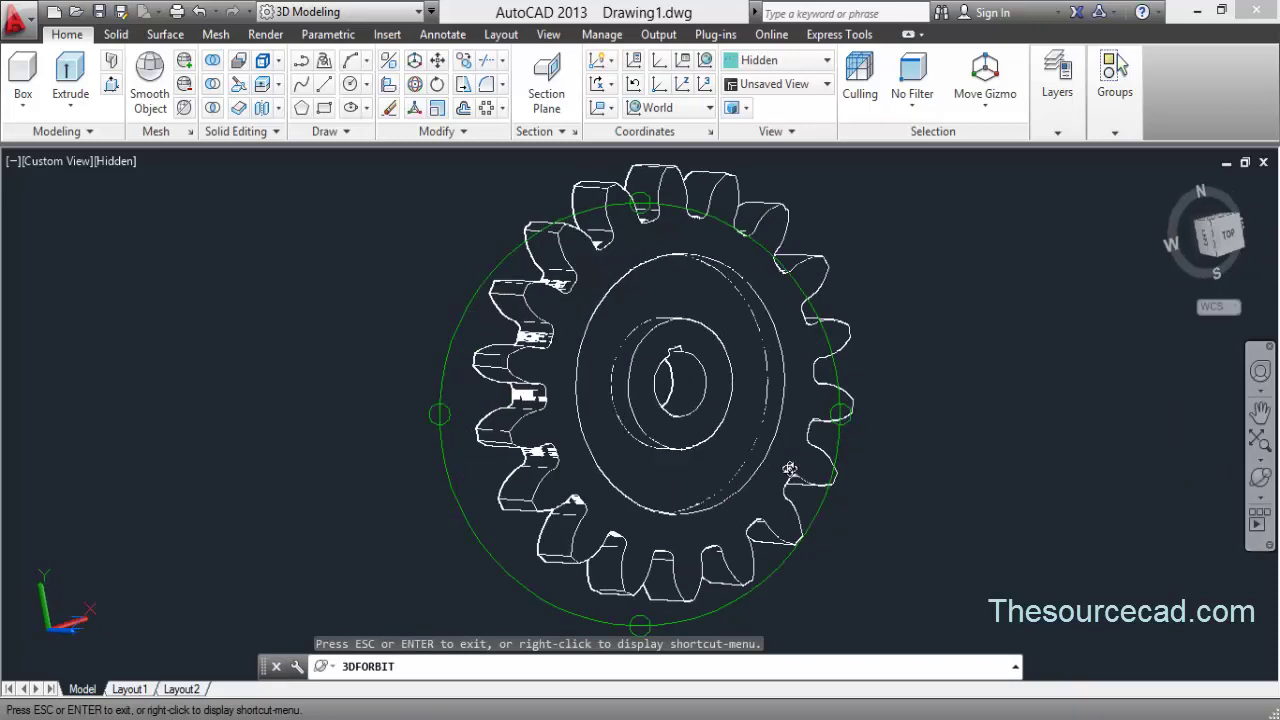
right_click(868, 234)
click(903, 249)
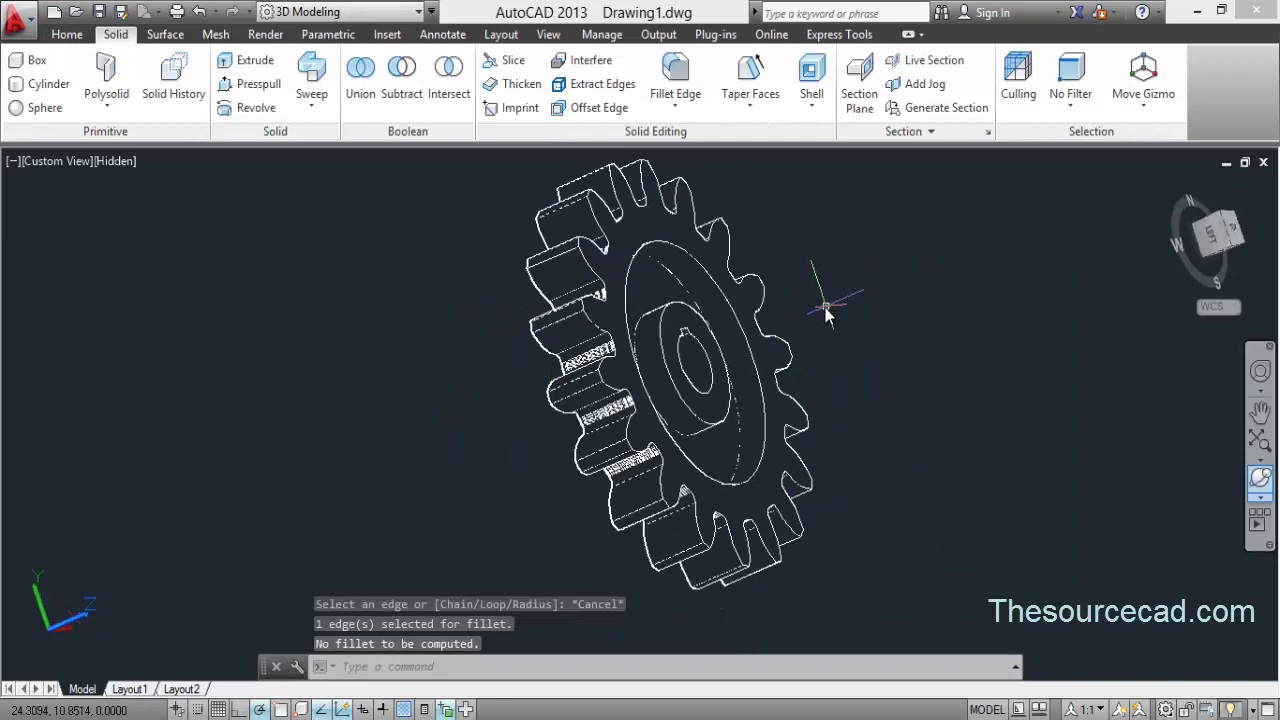
scroll(820, 300, down, 3)
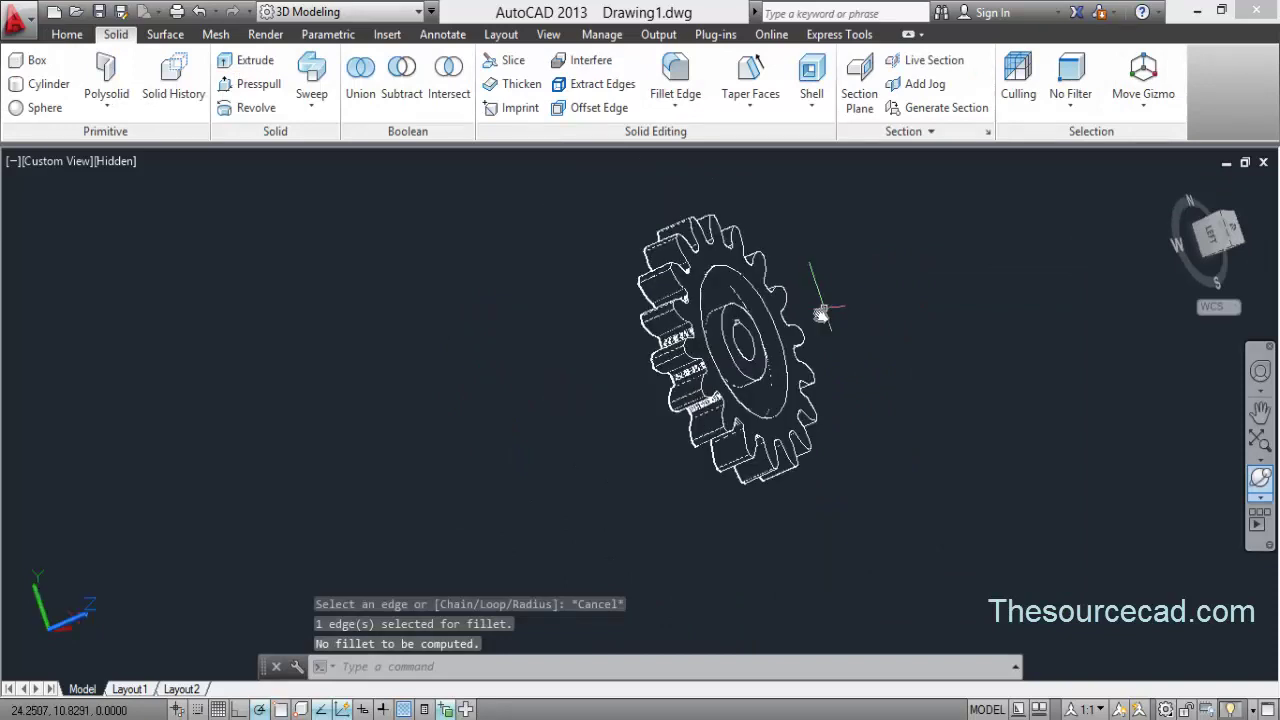
Union all seven gear solids, window-selecting them, into one body.
click(360, 78)
click(545, 188)
click(880, 586)
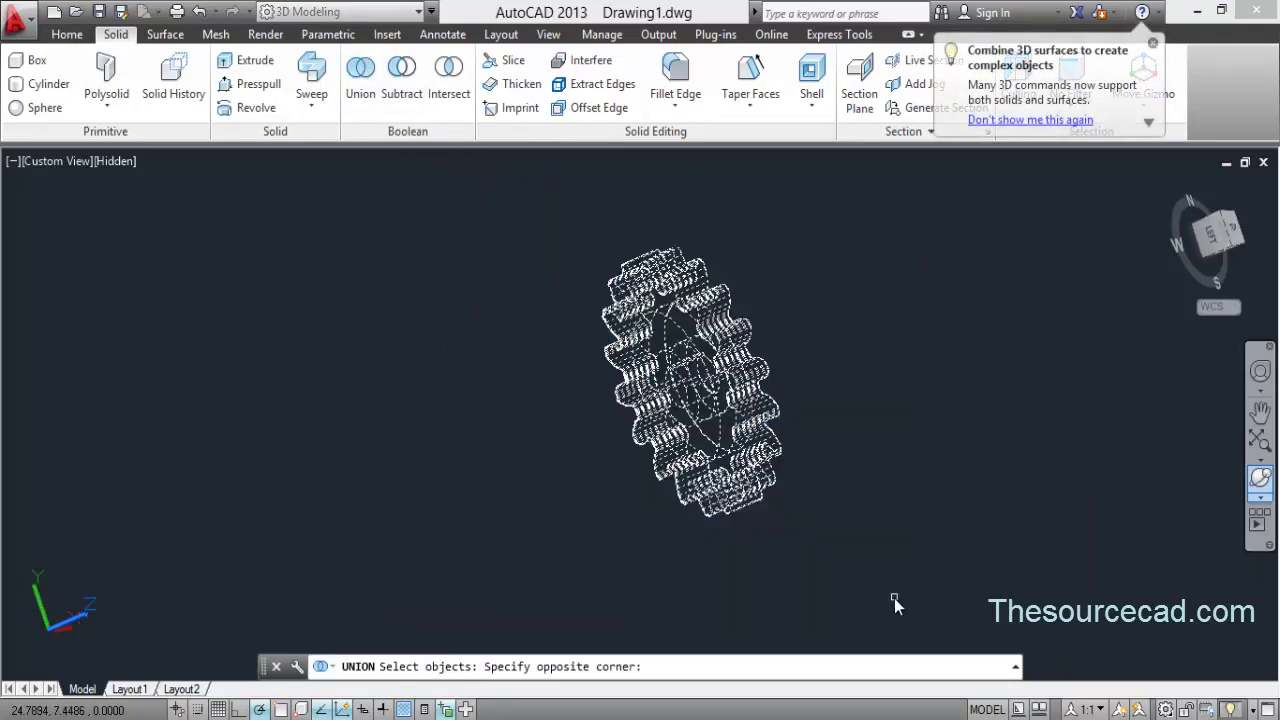
key(Return)
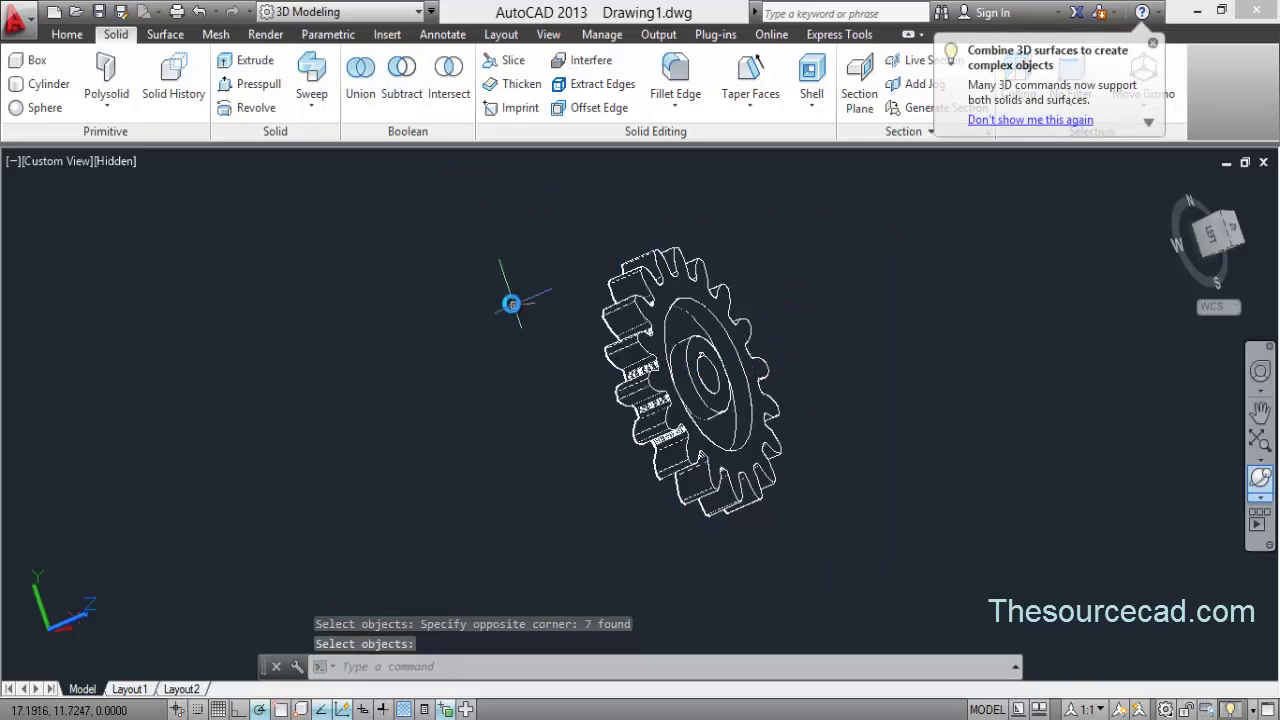
scroll(730, 372, up, 2)
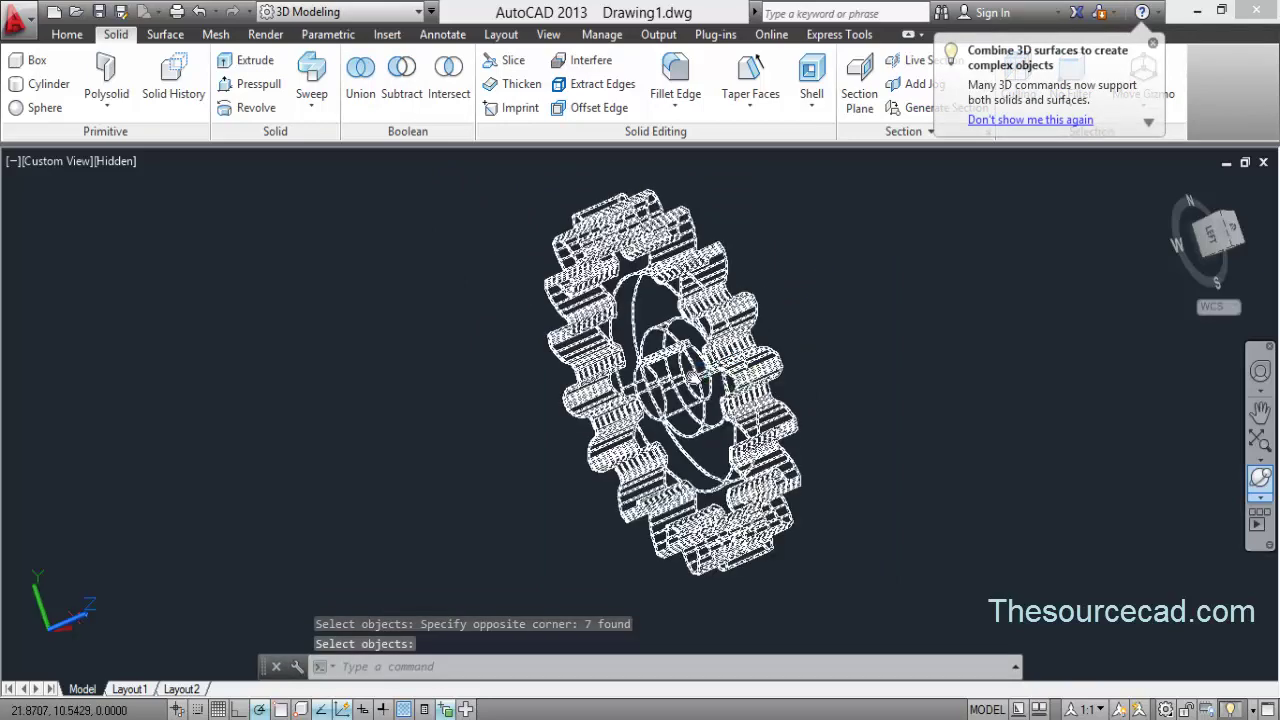
click(675, 75)
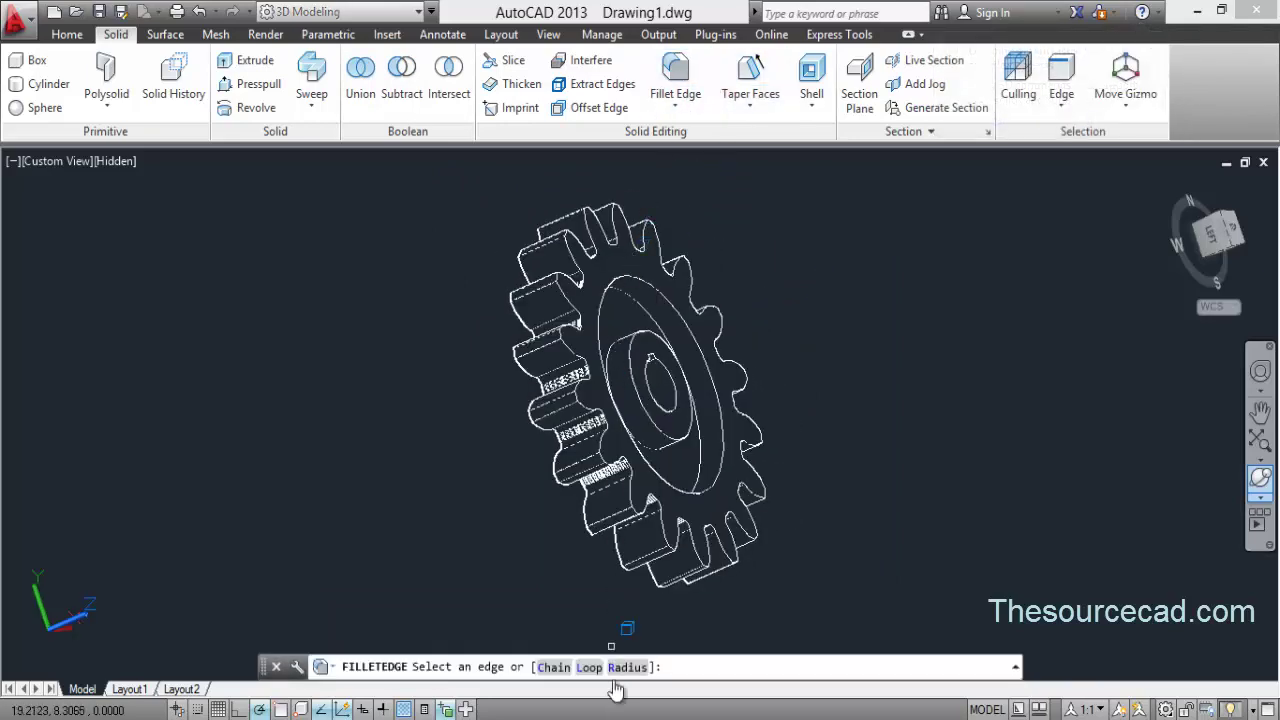
Fillet the inner and outer circular hub edges with radius 0.125.
text(R)
key(Return)
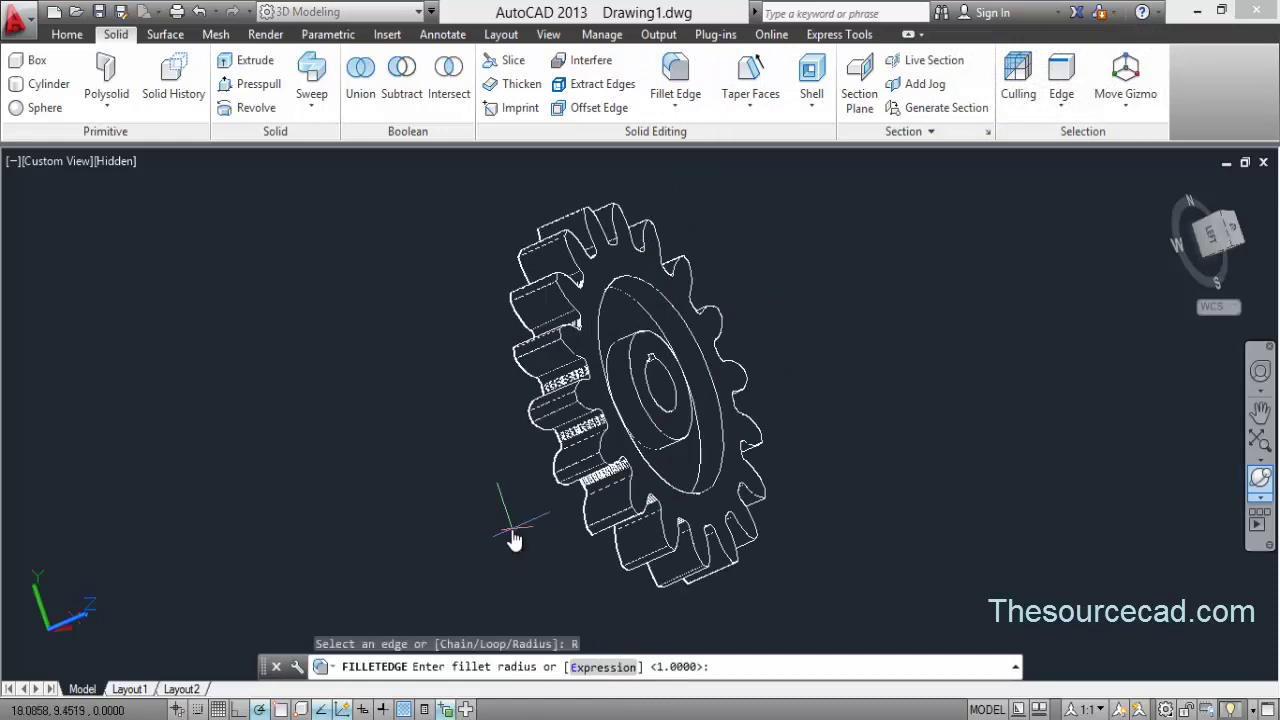
text(0.125)
key(Return)
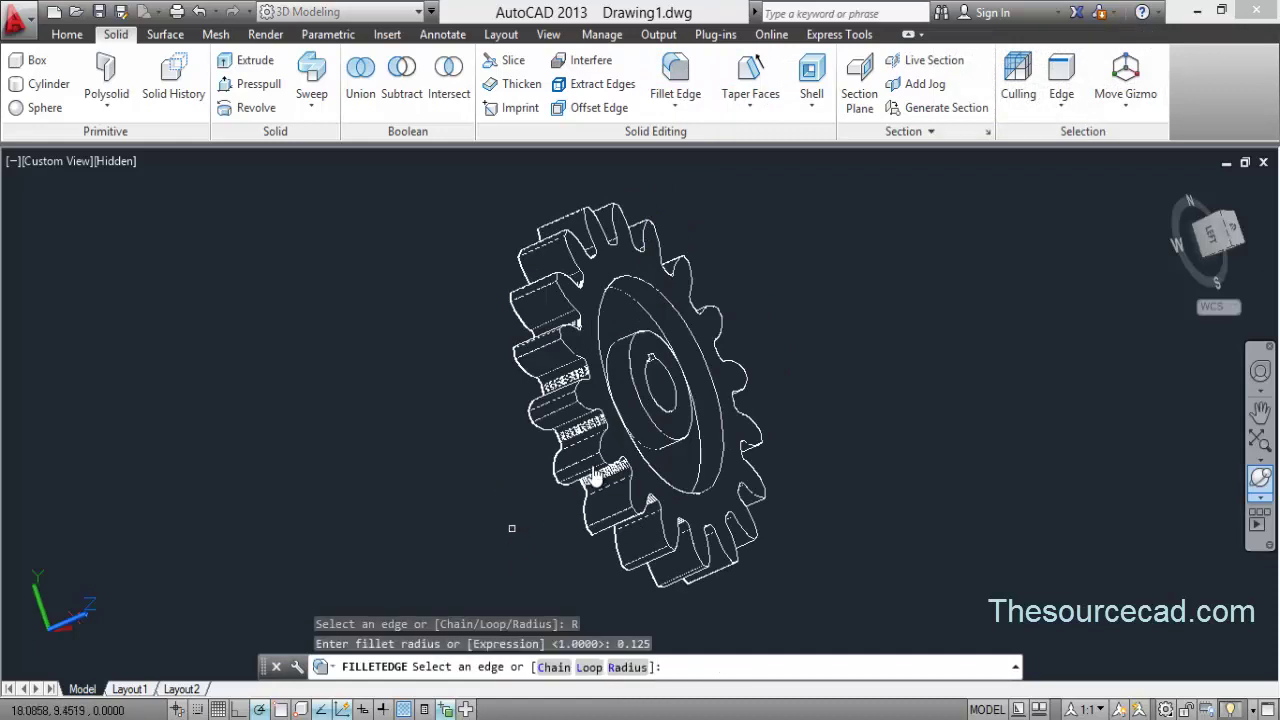
click(613, 362)
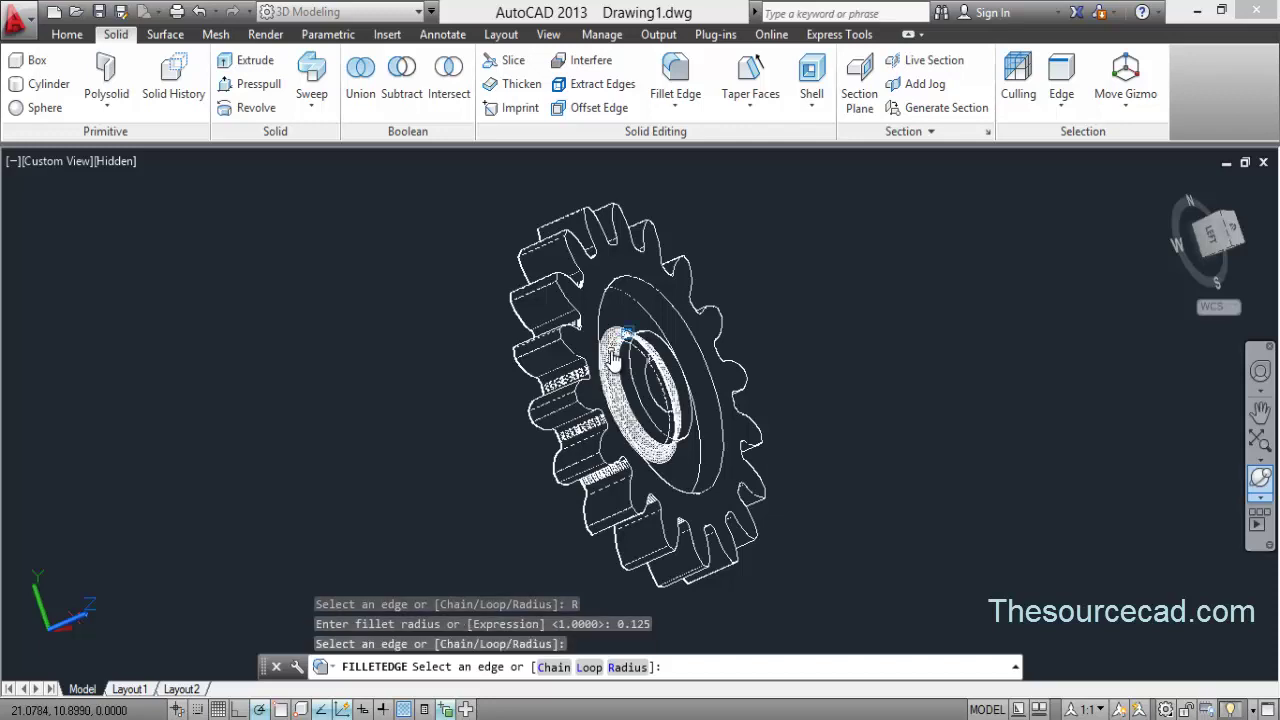
click(636, 302)
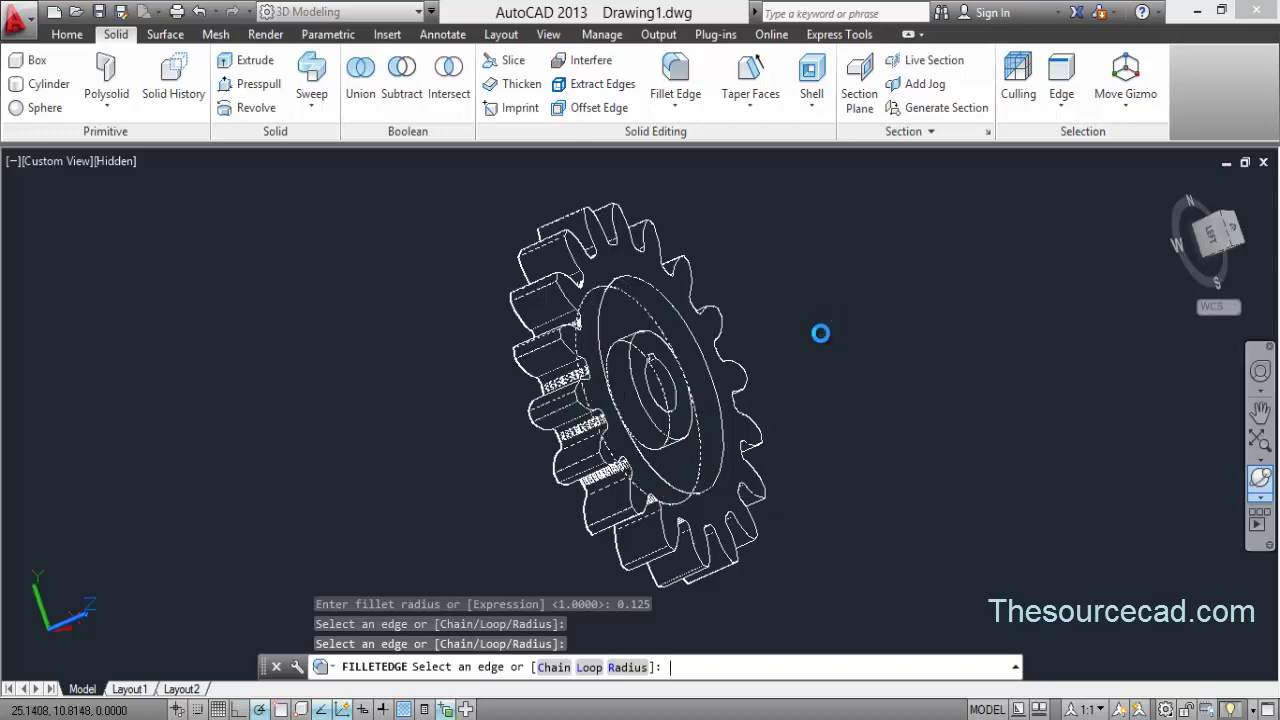
key(Return)
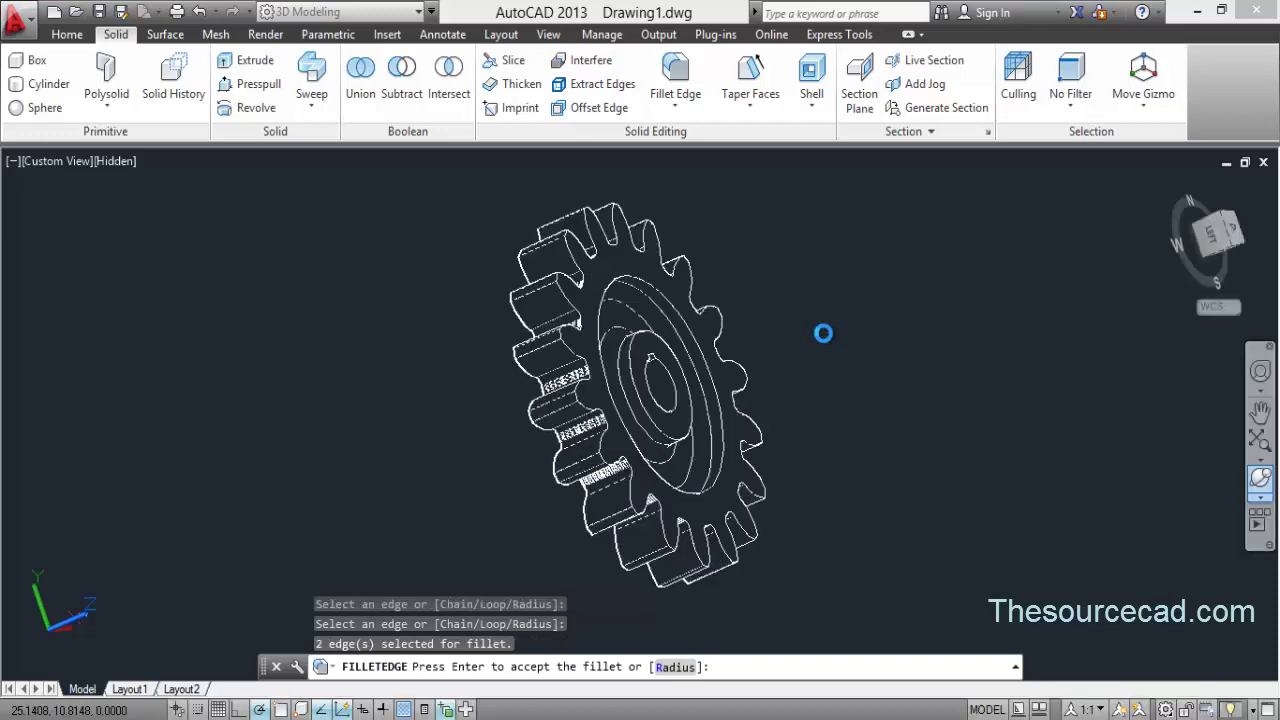
key(Return)
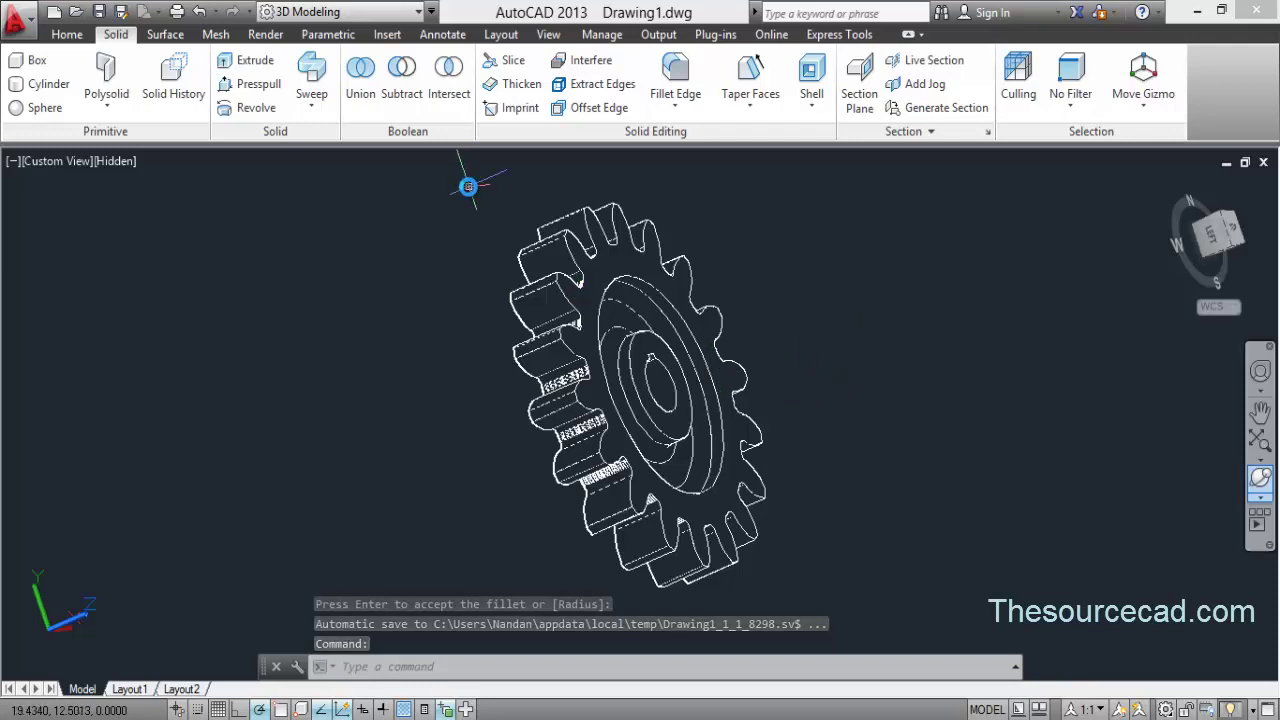
click(67, 34)
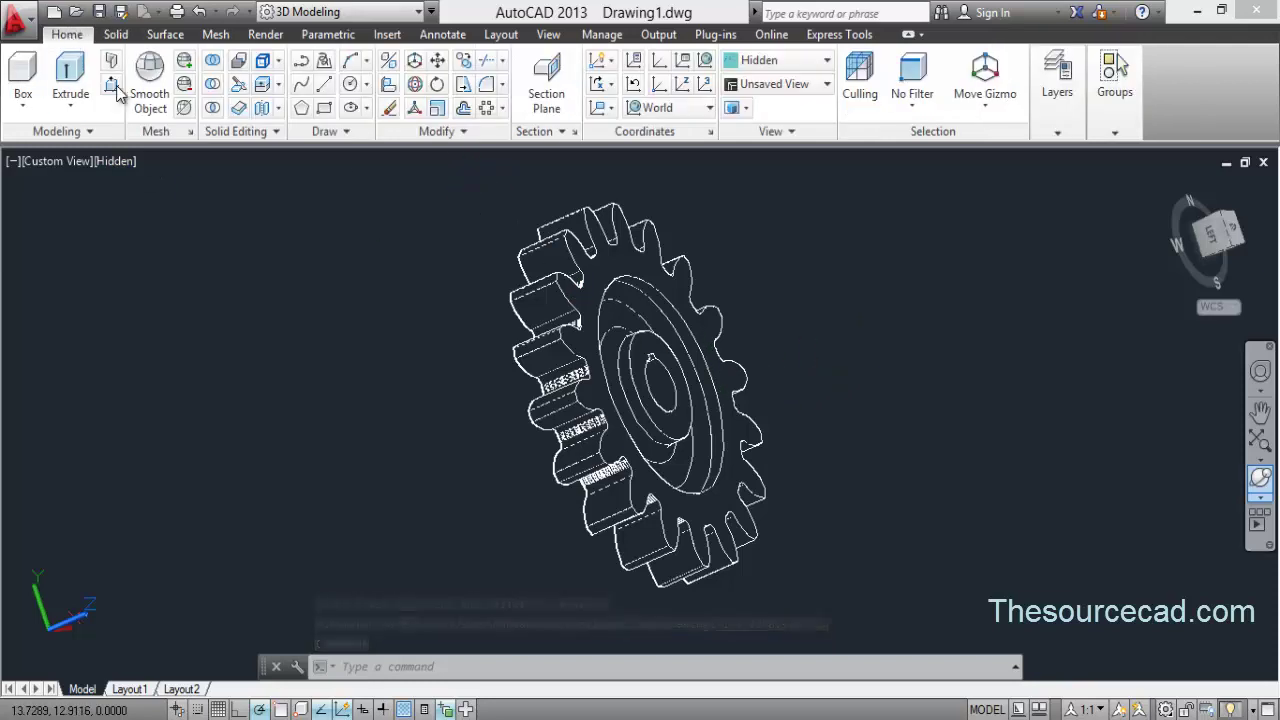
Select the gear as the MIRROR3D object and orbit to an oblique view.
click(573, 345)
key(Return)
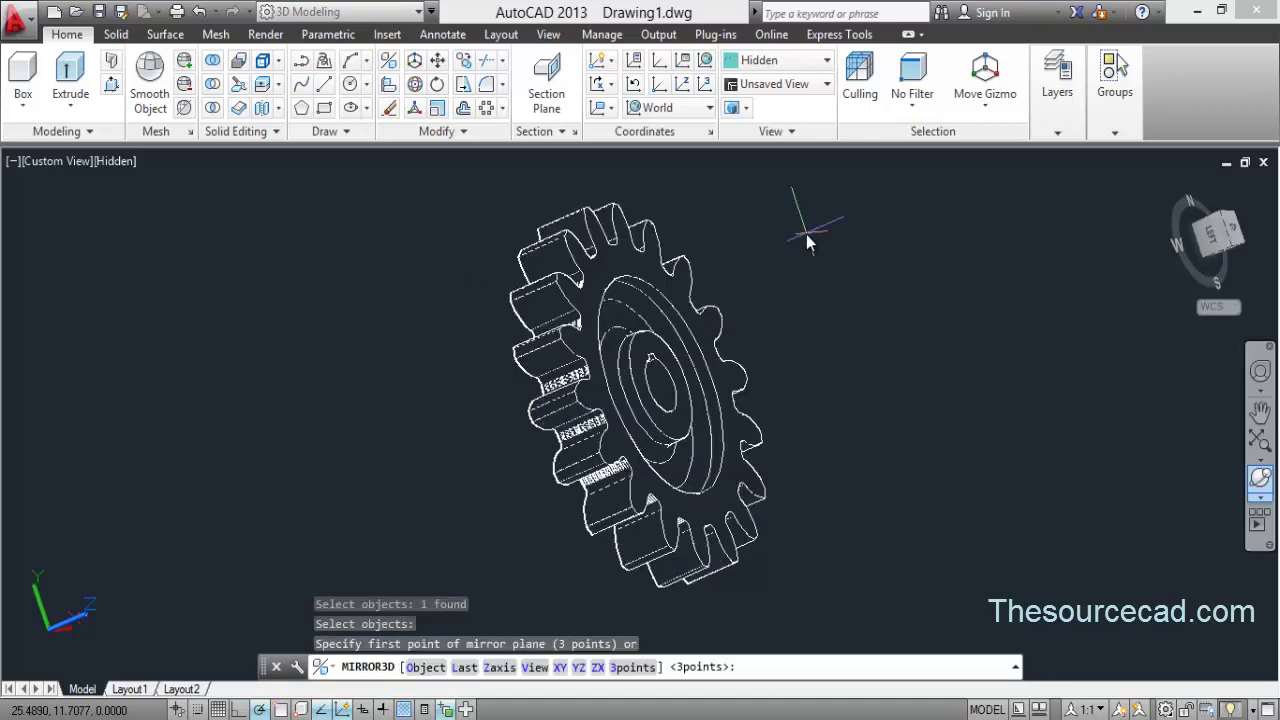
click(1260, 478)
drag(568, 406, 784, 359)
right_click(793, 270)
click(824, 282)
mouse_move(822, 288)
shift+middle_down()
mouse_move(583, 655)
mouse_move(626, 411)
shift+middle_up()
Mirror about the XY plane through the hub centre at 0,0,0, keeping the original.
click(560, 667)
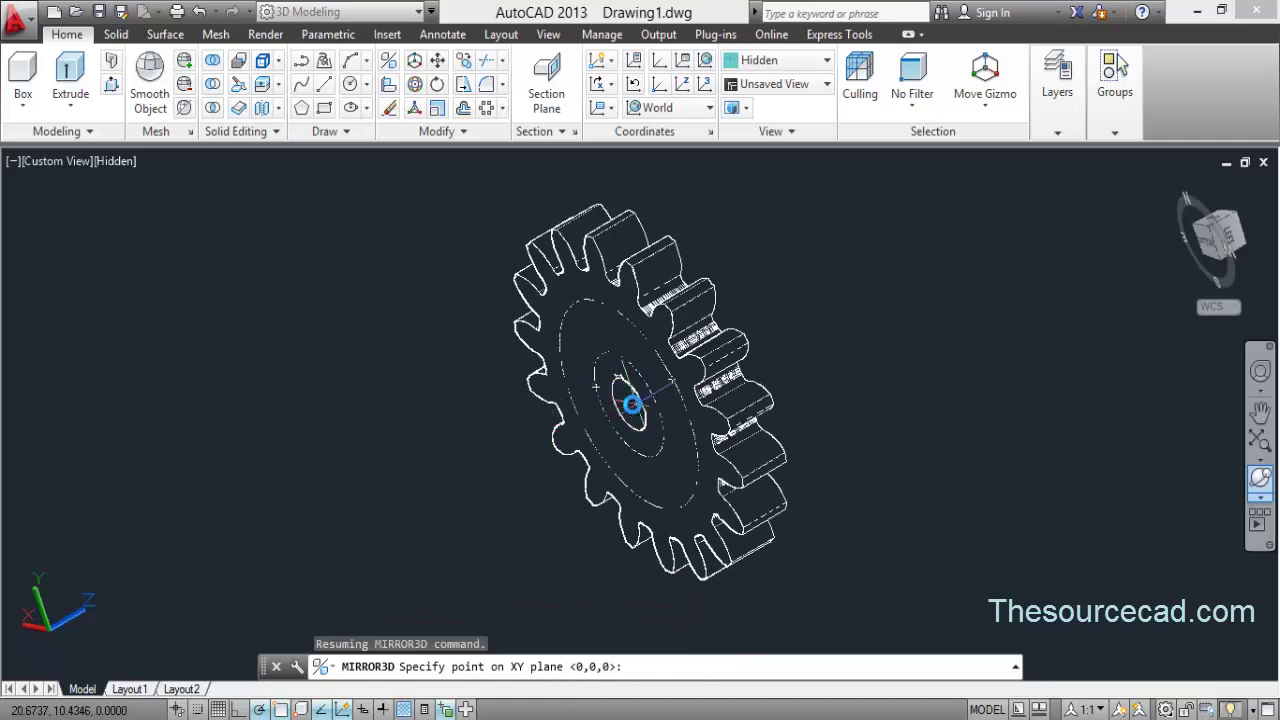
scroll(625, 412, up, 4)
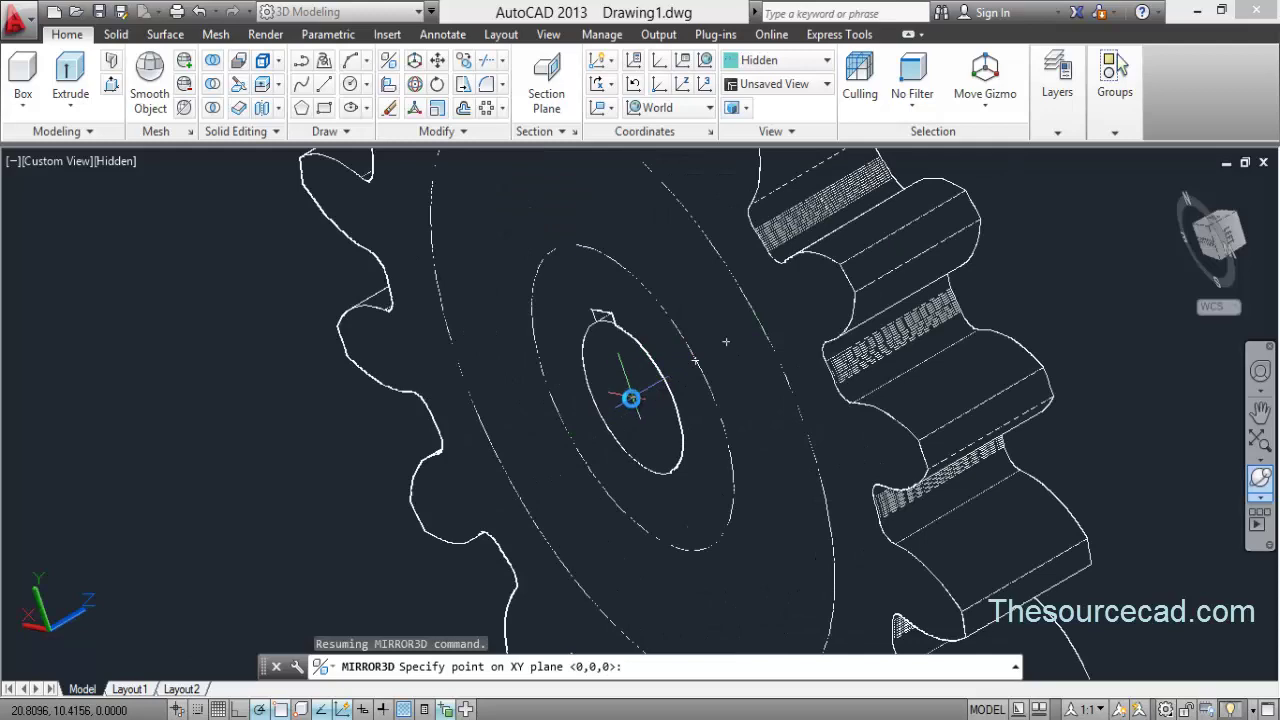
click(631, 399)
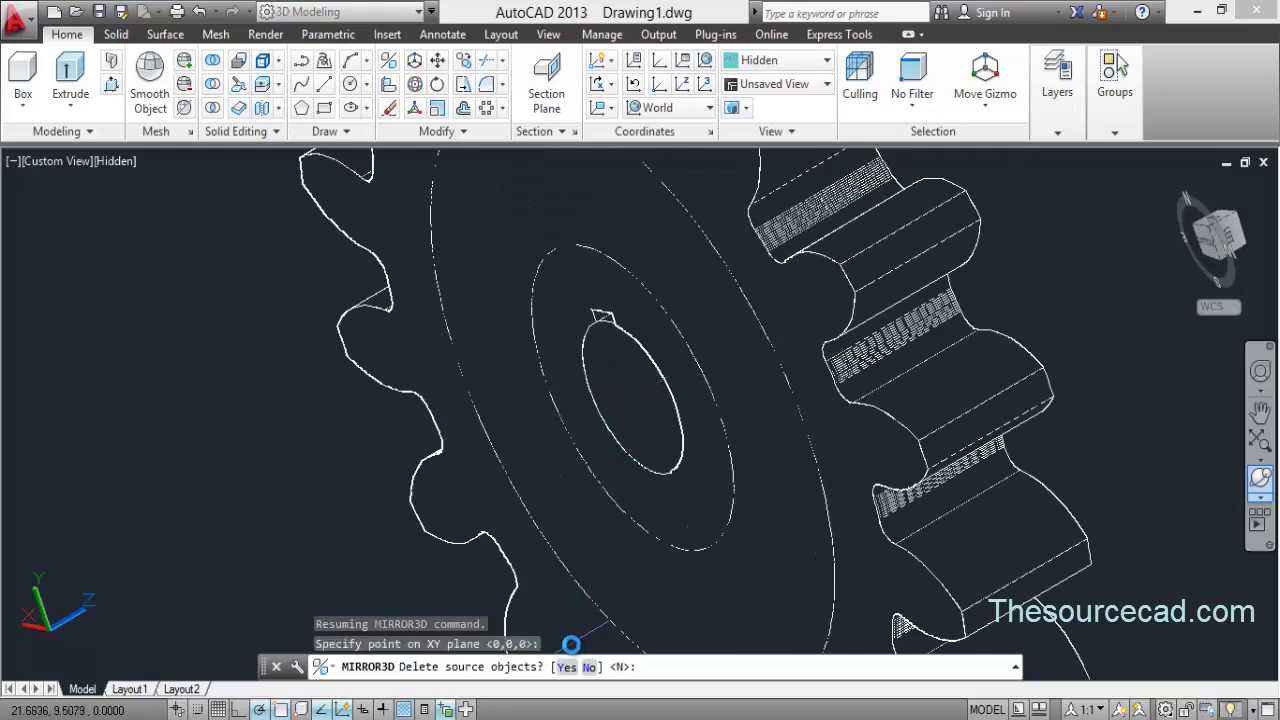
click(590, 666)
scroll(660, 480, down, 10)
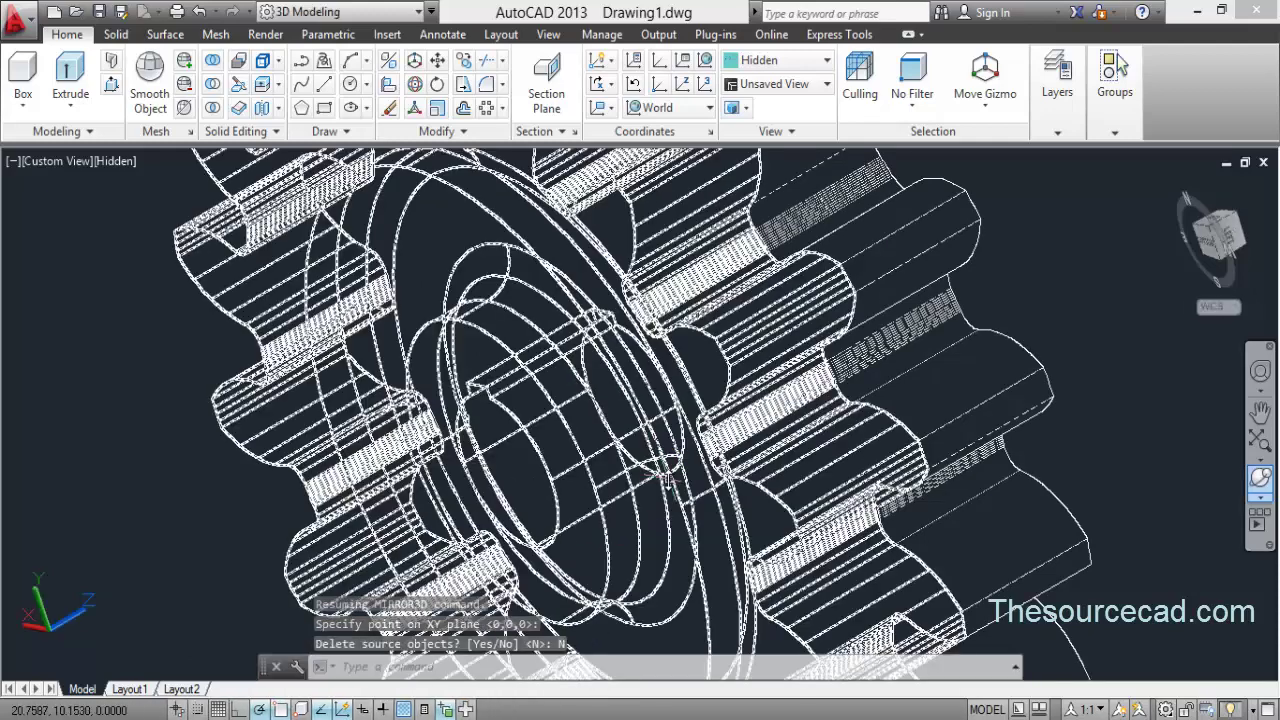
scroll(700, 510, up, 5)
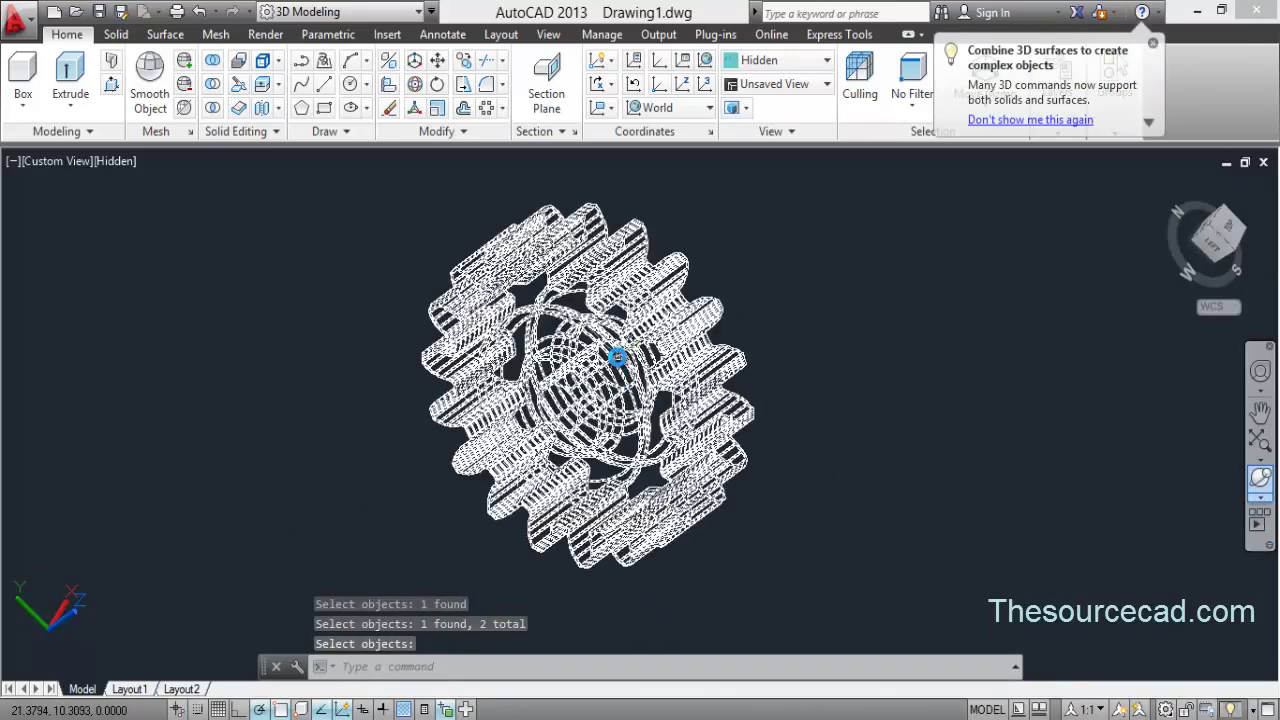
Change the viewport visual style from Hidden to Shaded.
click(115, 161)
click(155, 297)
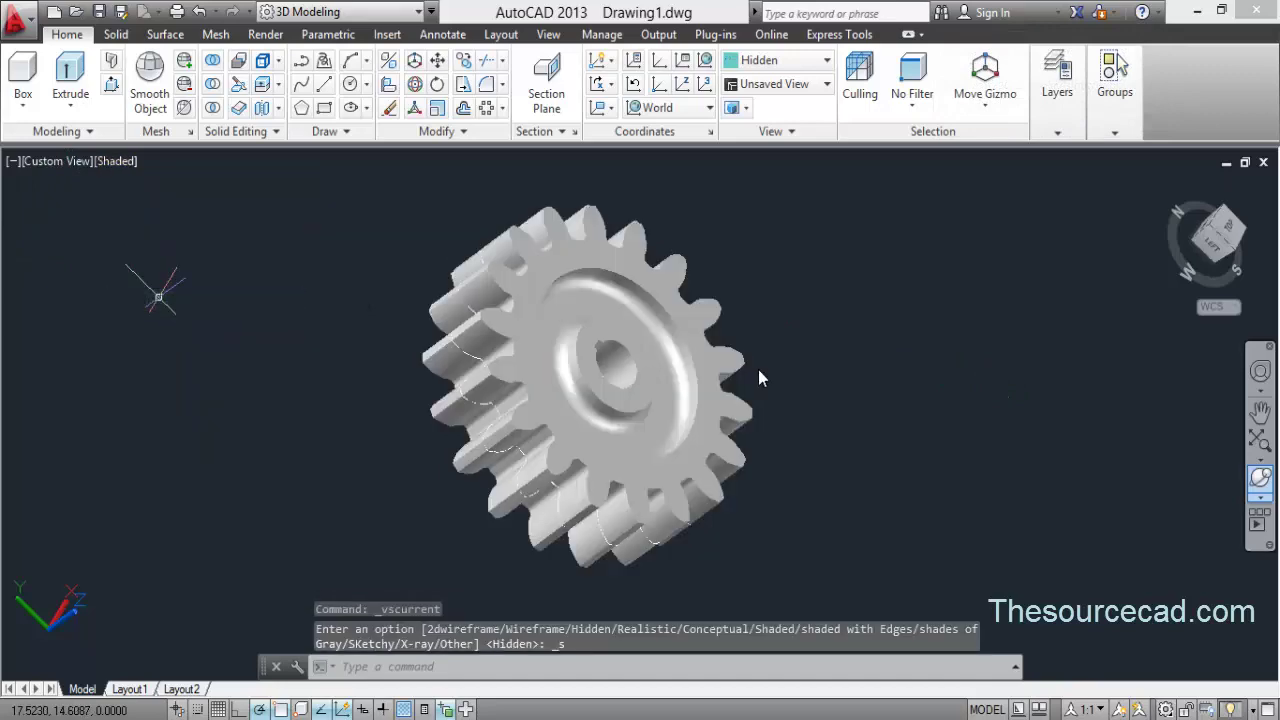